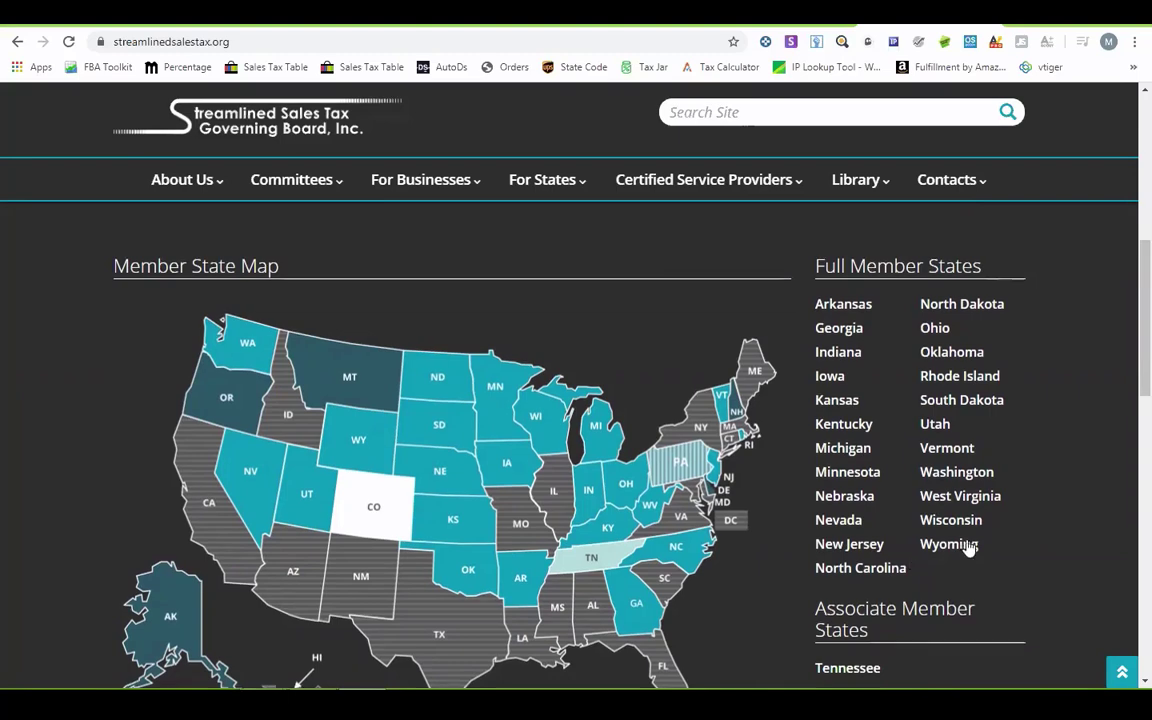
- Follow the Streamlined Sales Tax site's Register Now link to the sstregister.org registration system
scroll(969, 548, up, 3)
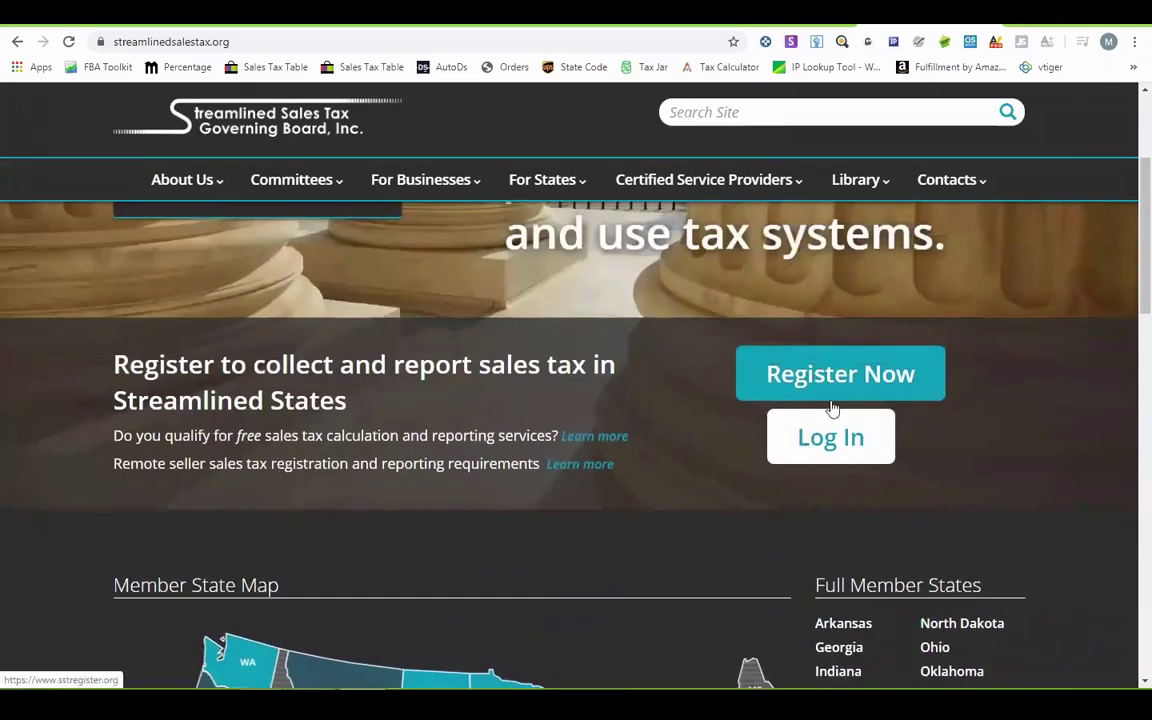
click(853, 379)
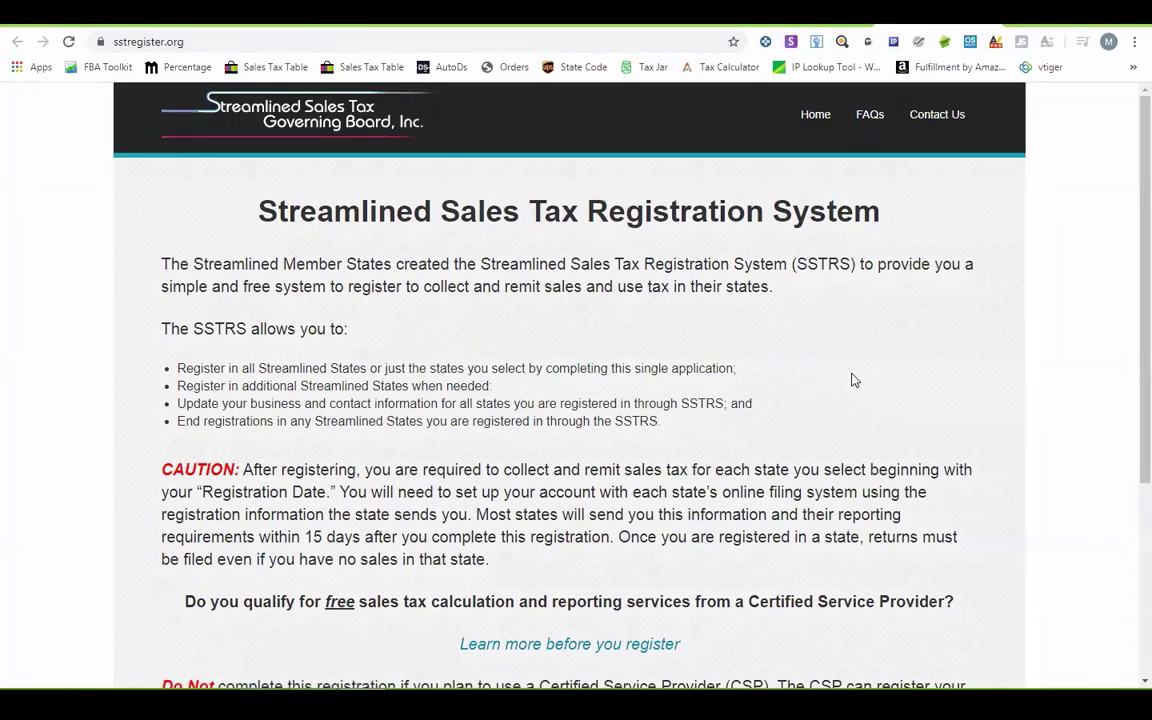
scroll(853, 379, down, 3)
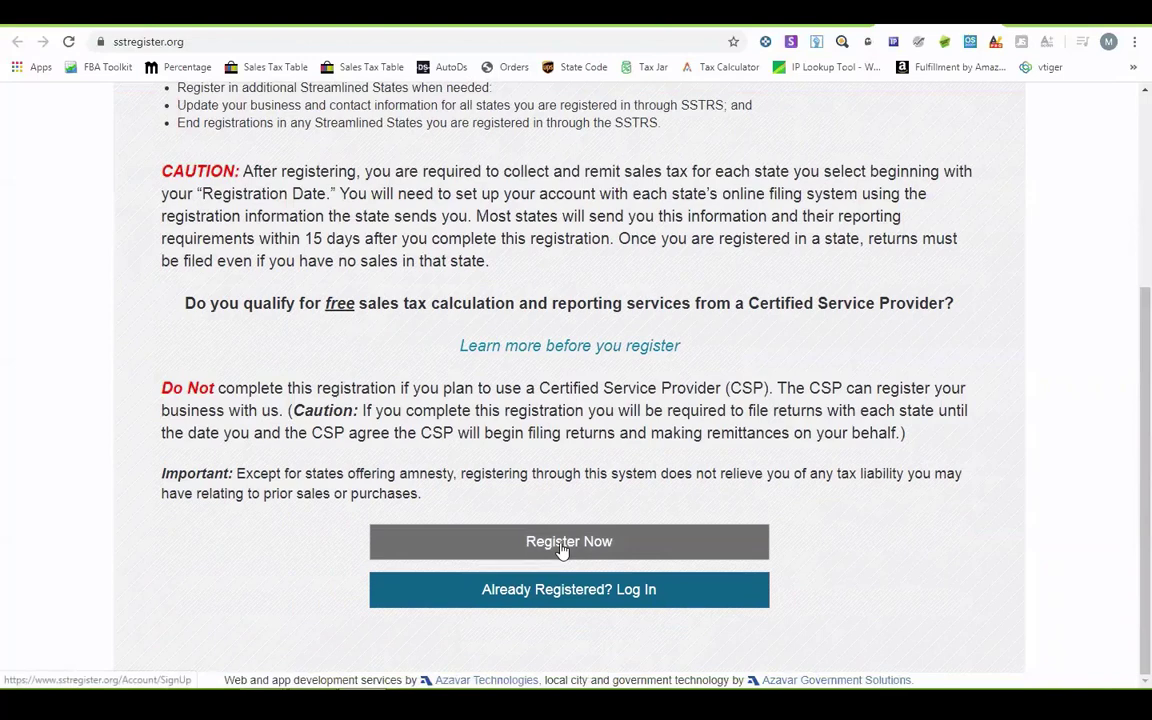
- Start a new account and enter the saved password in Password and Confirm Password
click(563, 545)
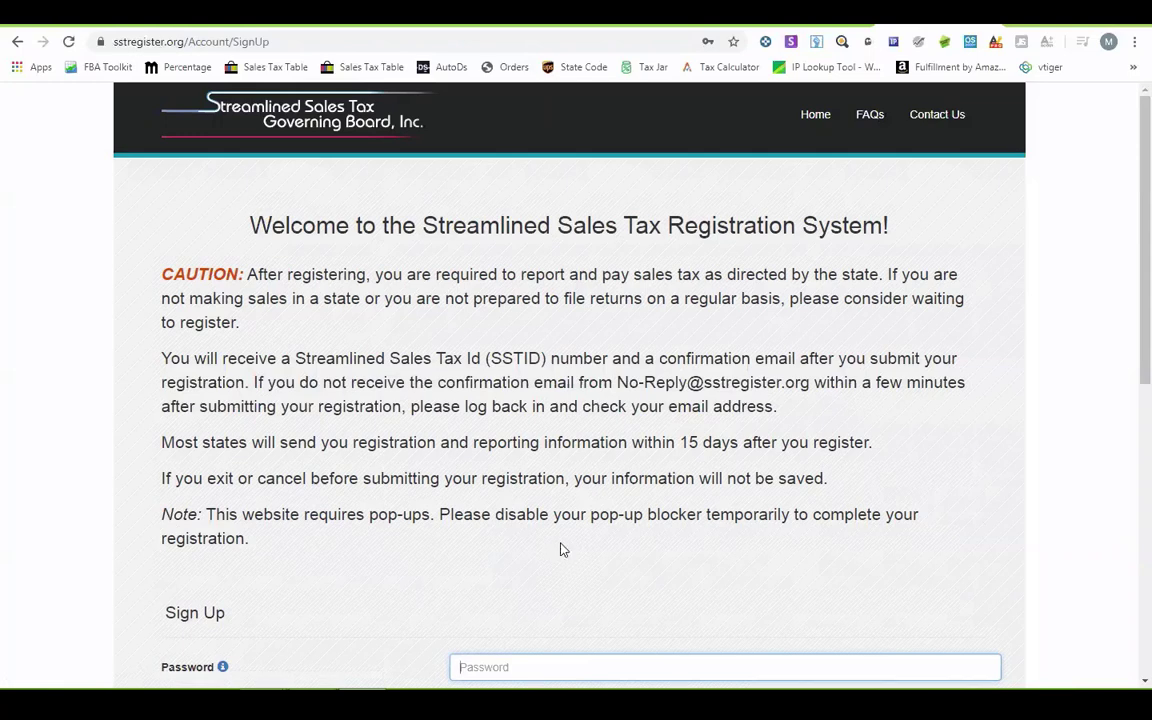
scroll(560, 548, down, 2)
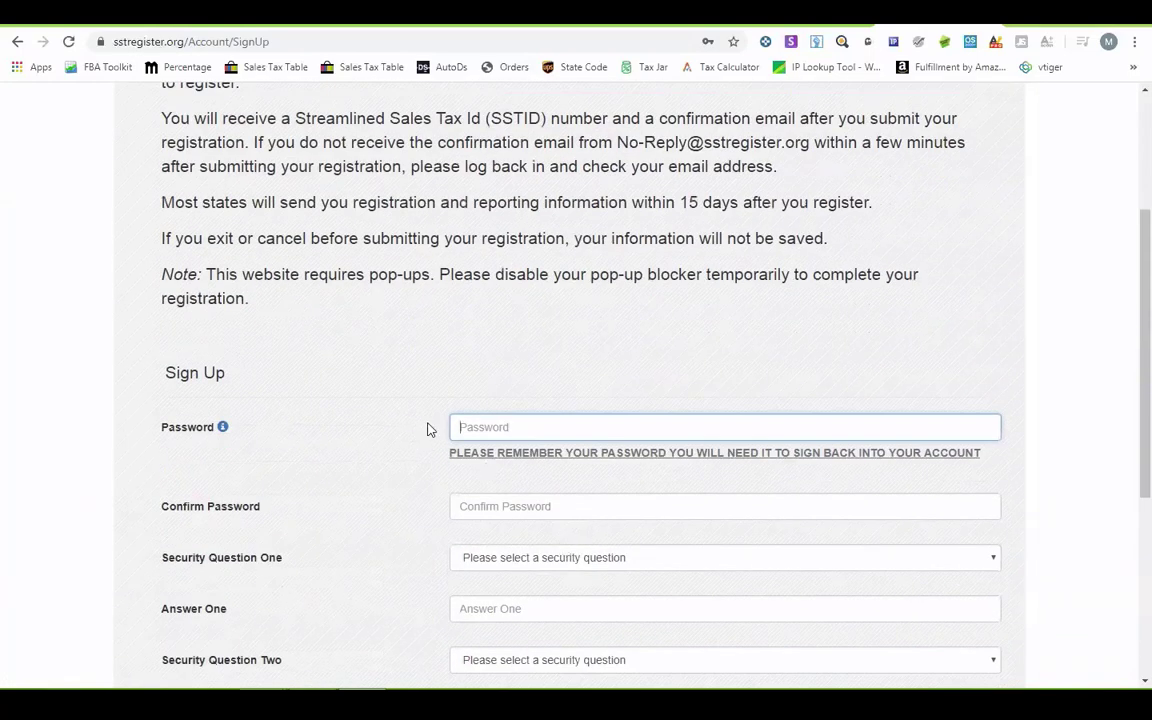
scroll(400, 380, up, 2)
scroll(372, 321, down, 2)
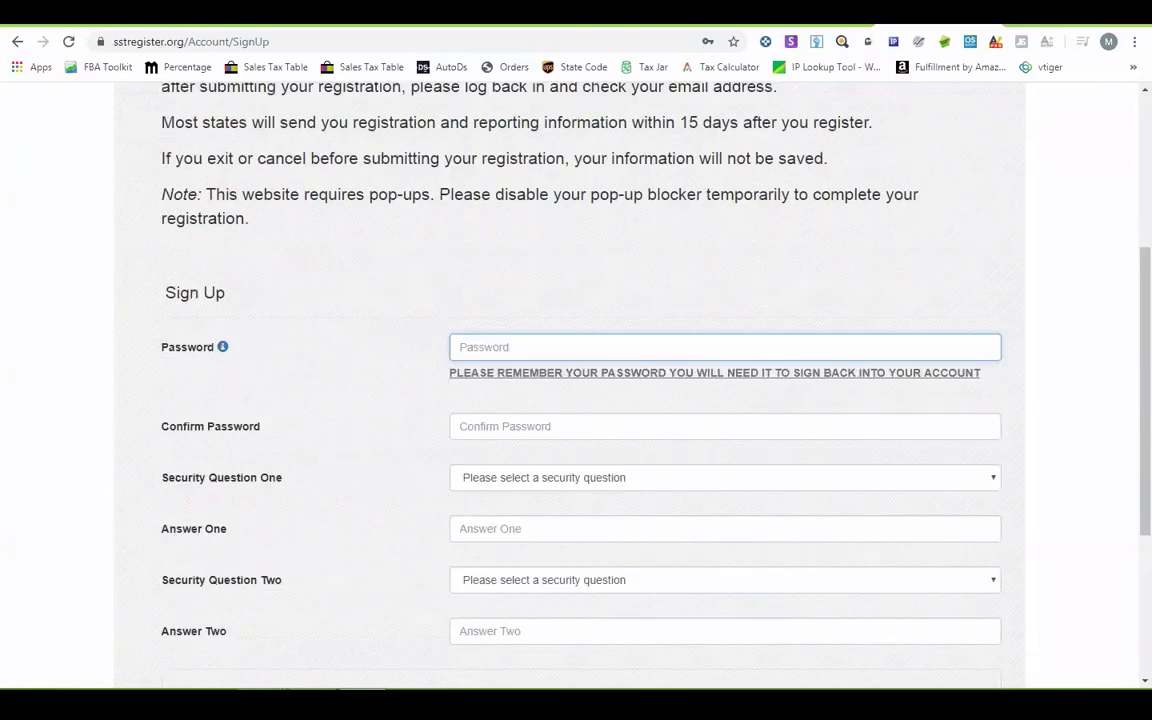
key(alt+Tab)
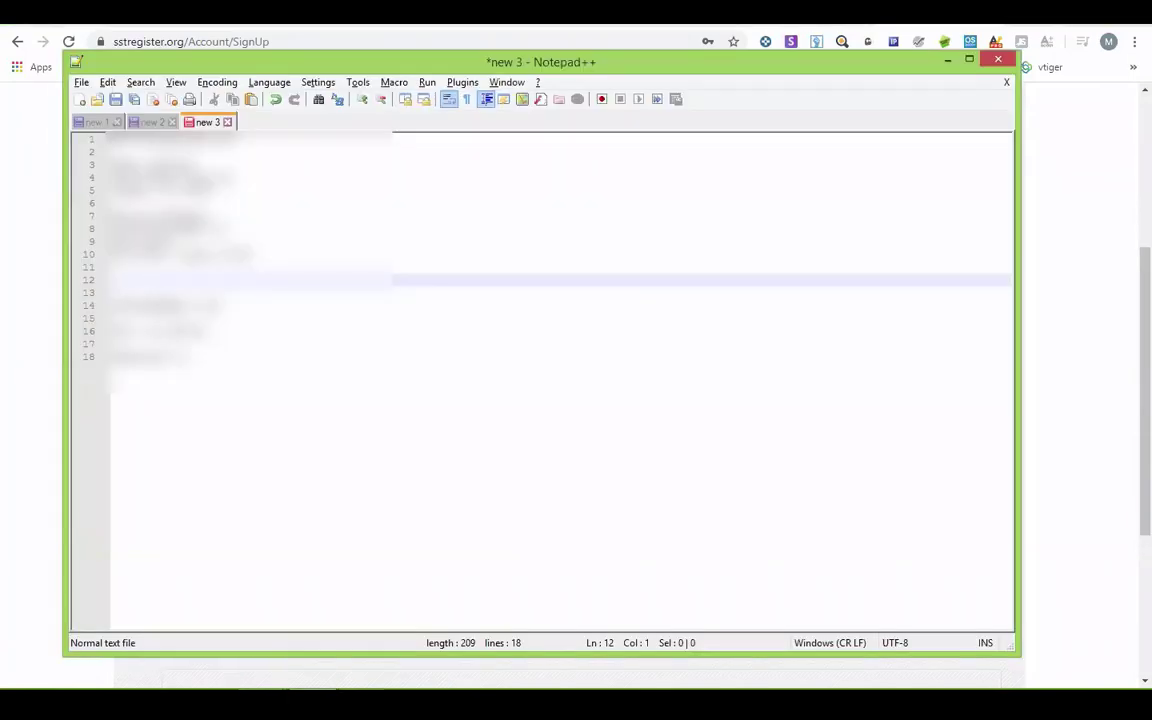
click(190, 357)
click(92, 360)
key(alt+Tab)
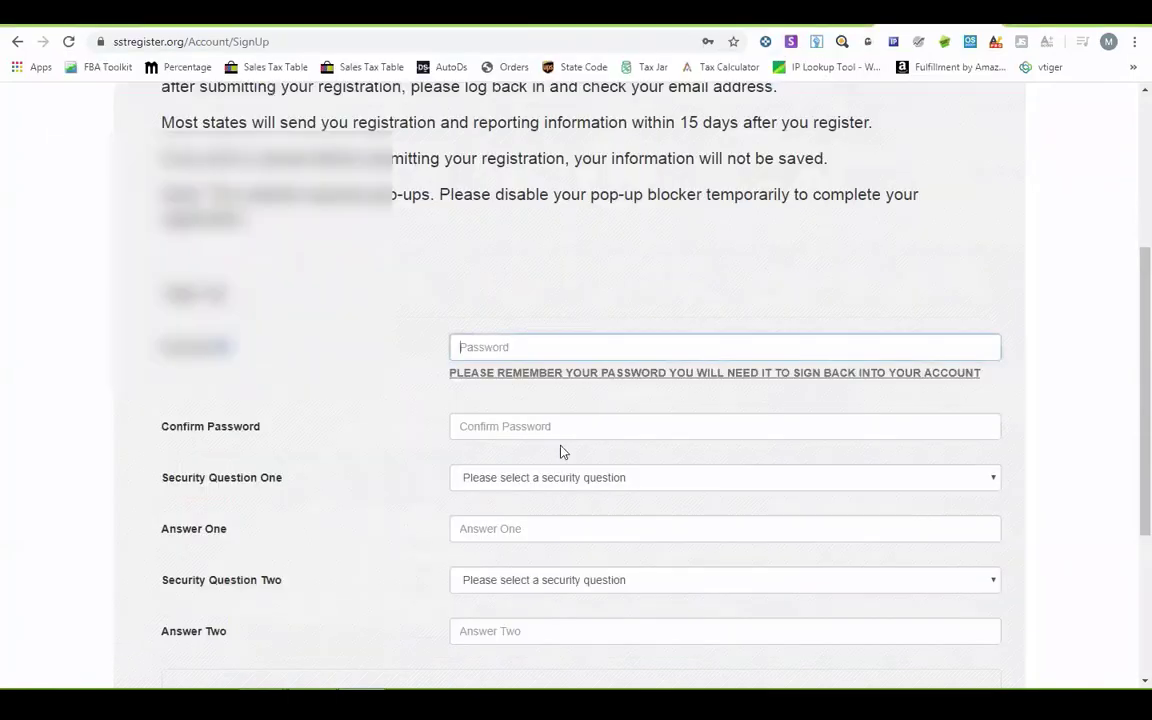
key(ctrl+v)
click(567, 428)
key(ctrl+v)
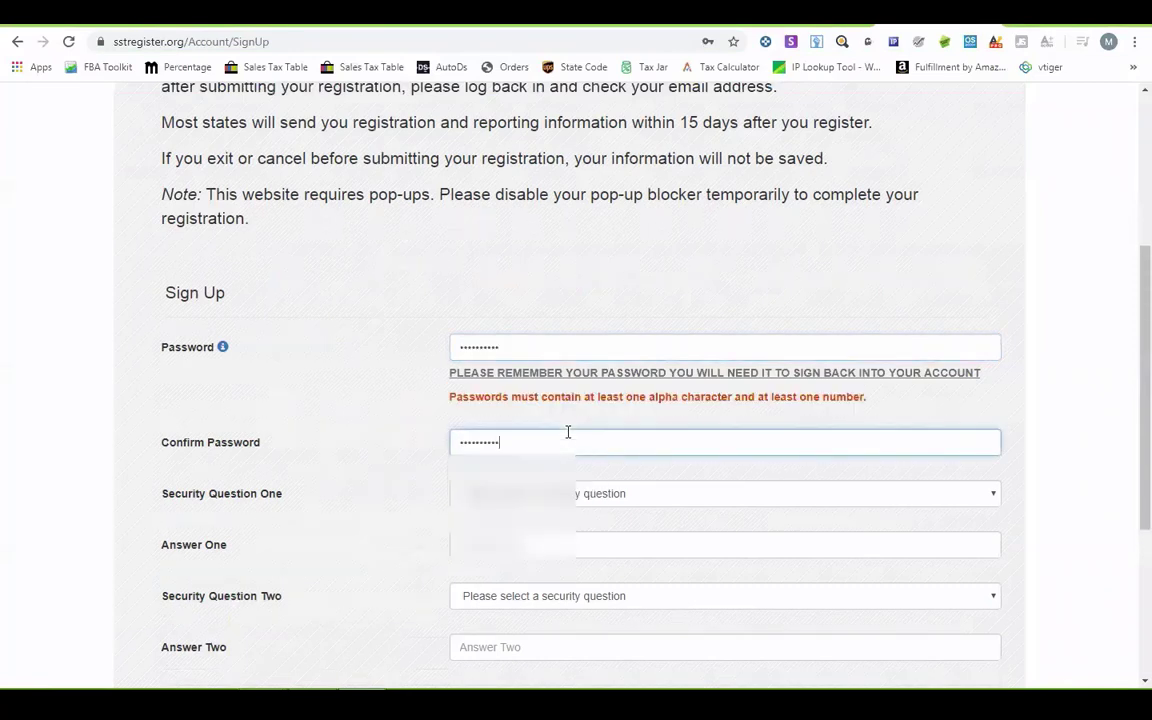
- Pick and answer both security questions, enter captcha 'URXENA', and submit the sign-up
scroll(278, 393, down, 1)
click(527, 415)
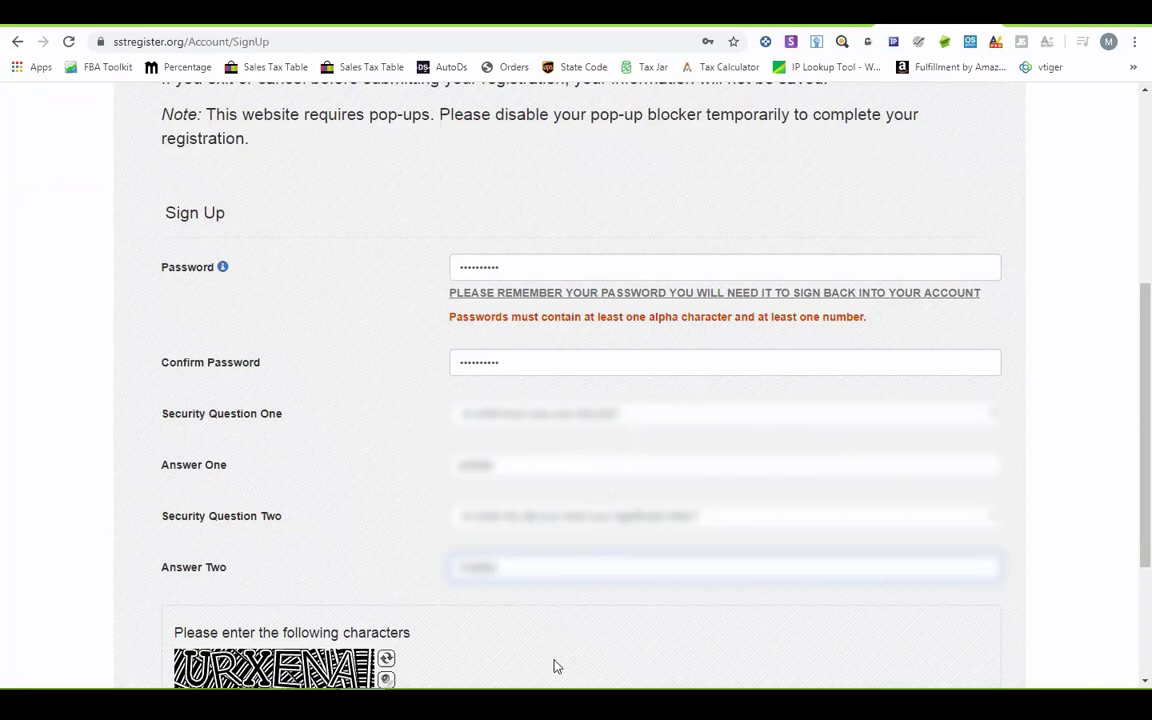
scroll(653, 455, down, 3)
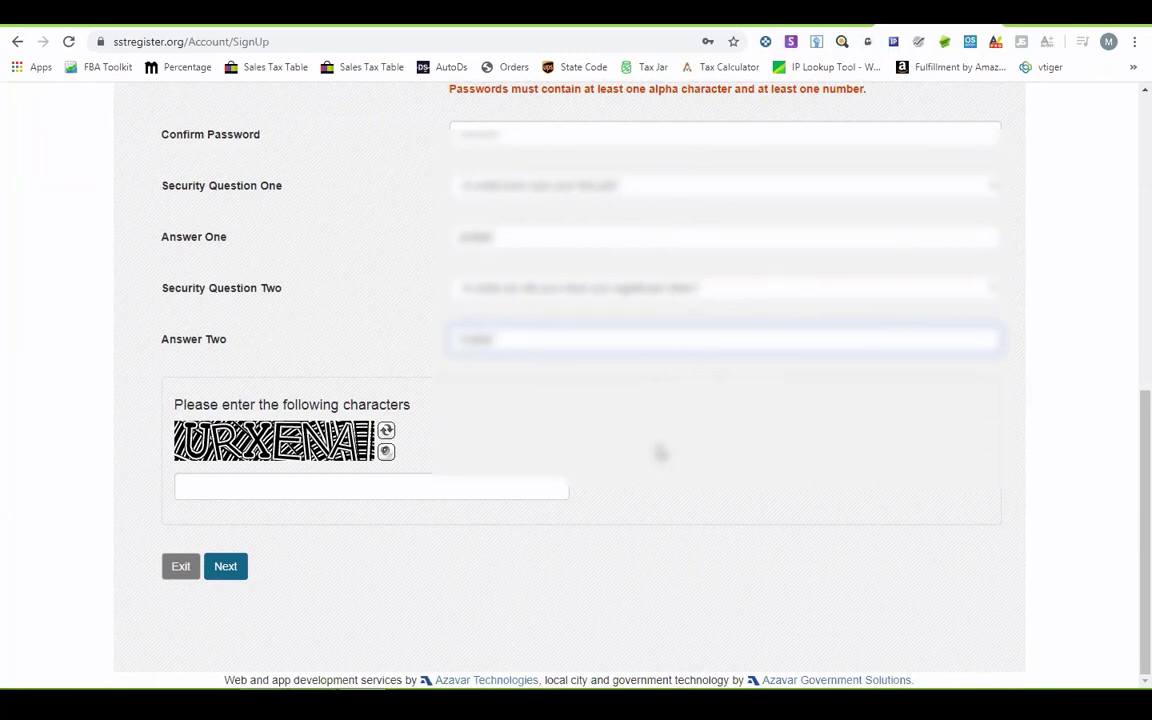
click(347, 484)
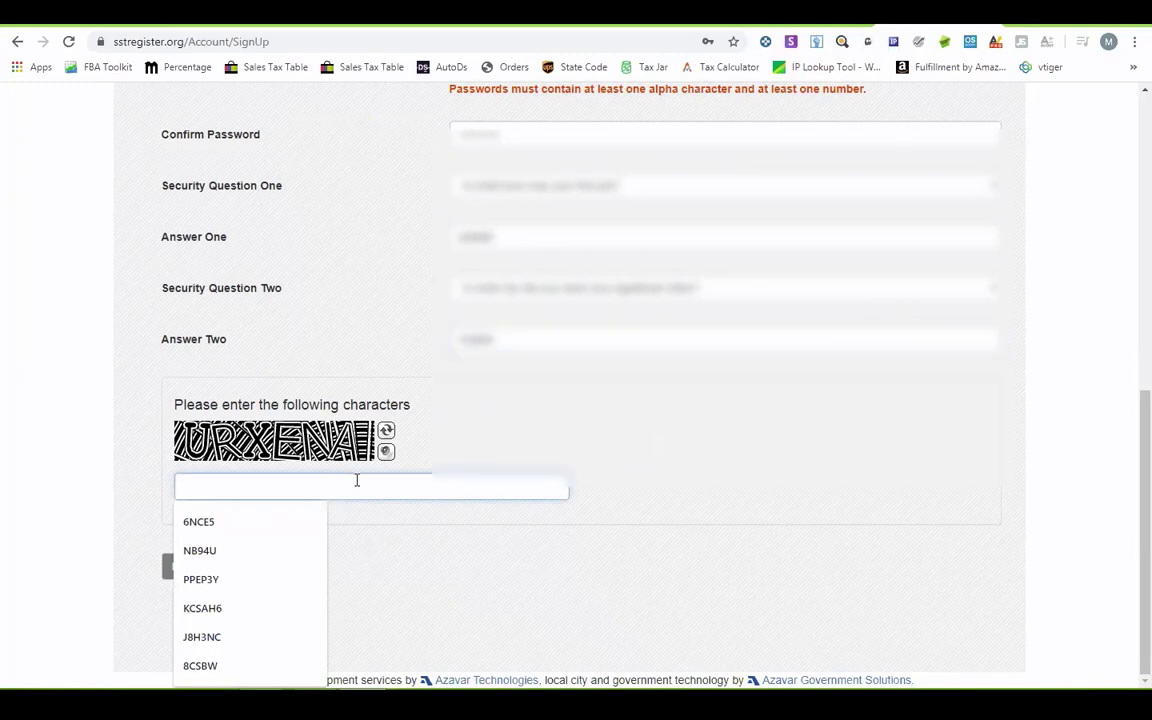
text(URXE)
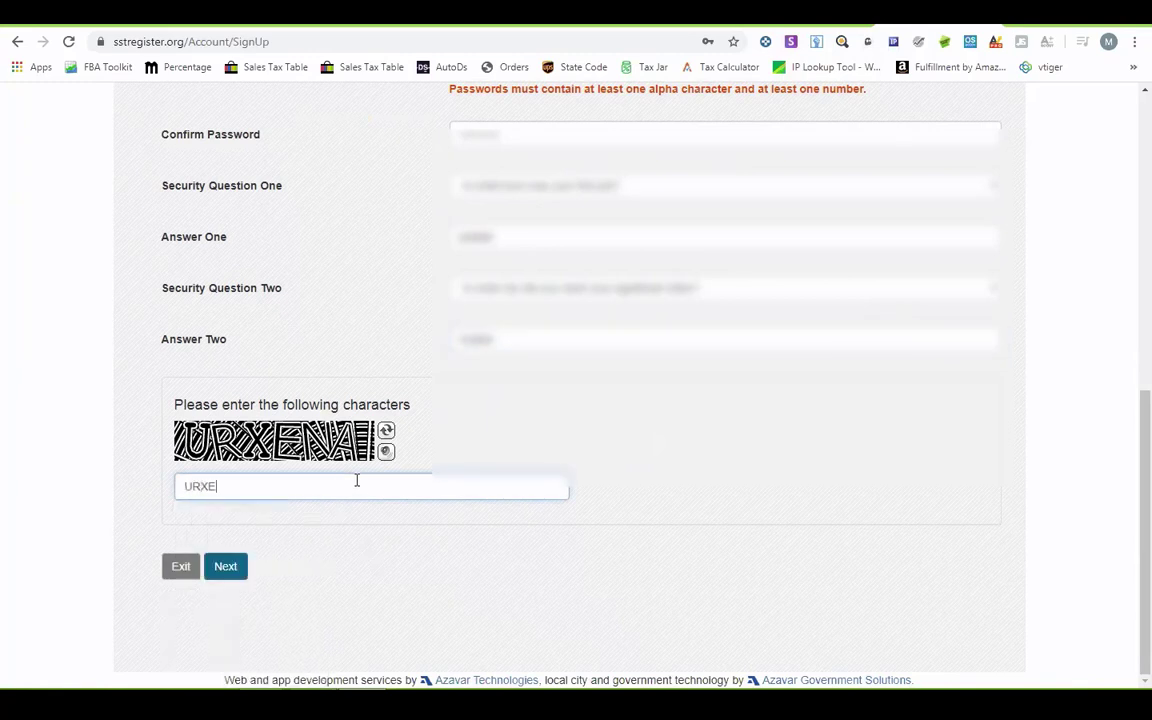
text(NA)
click(224, 567)
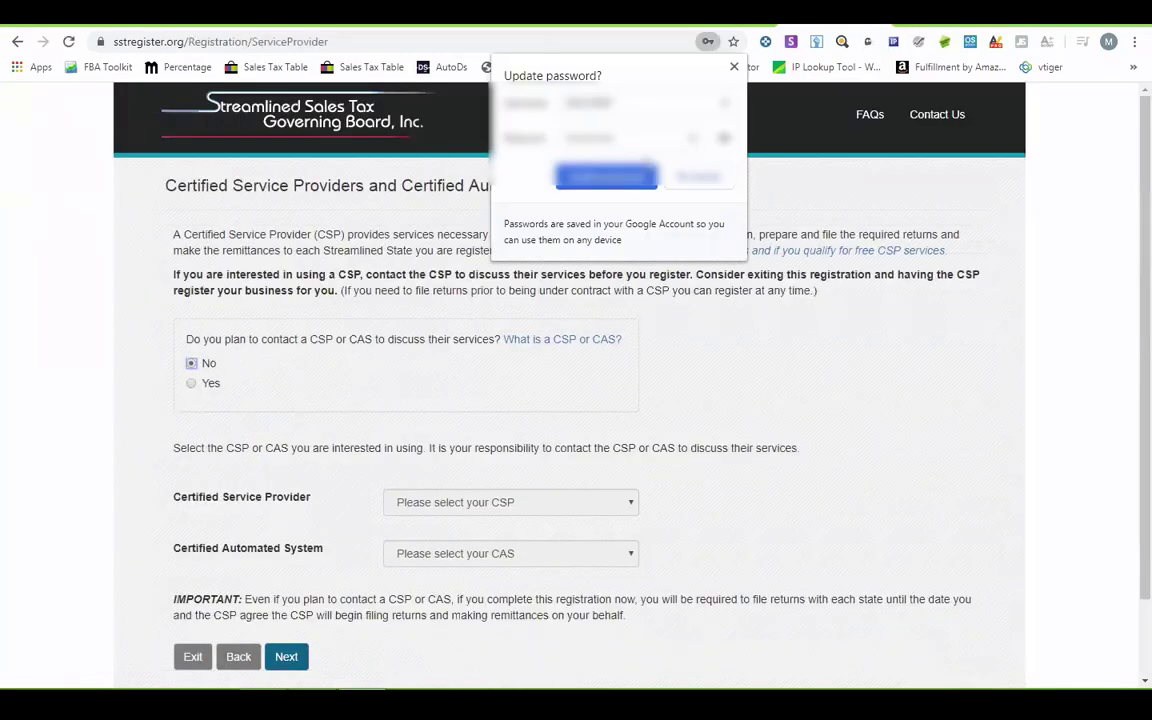
- Dismiss the password popup, answer No to contacting a CSP, and continue
click(695, 178)
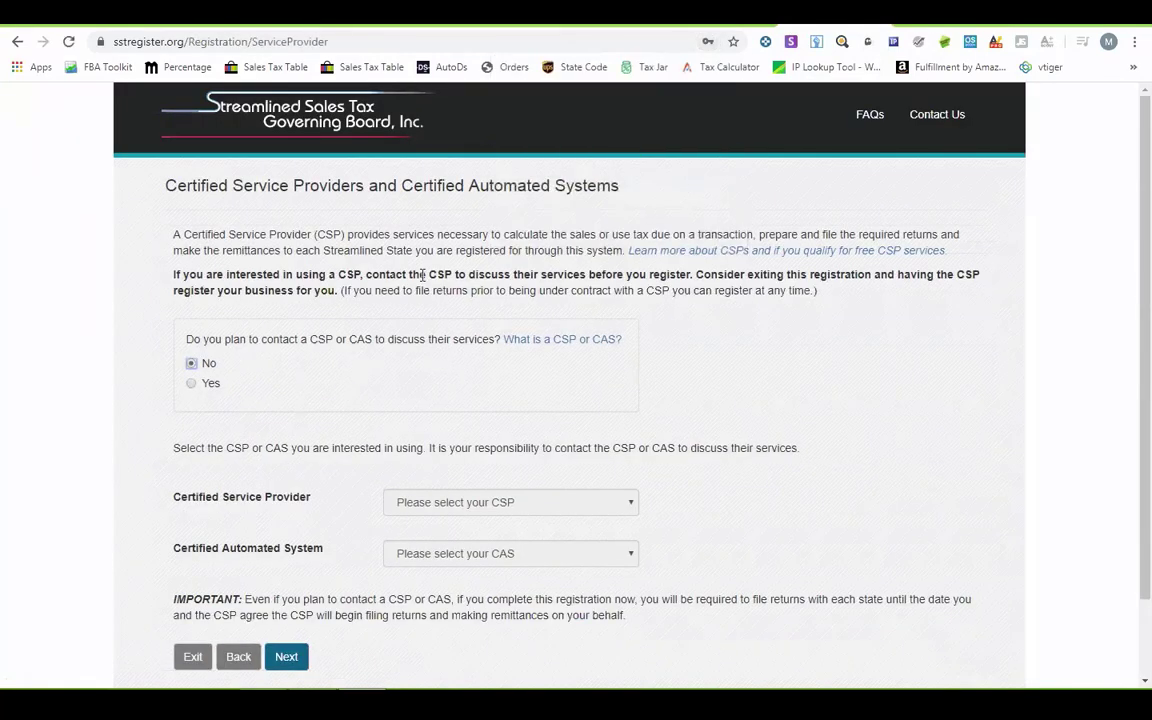
scroll(423, 274, down, 1)
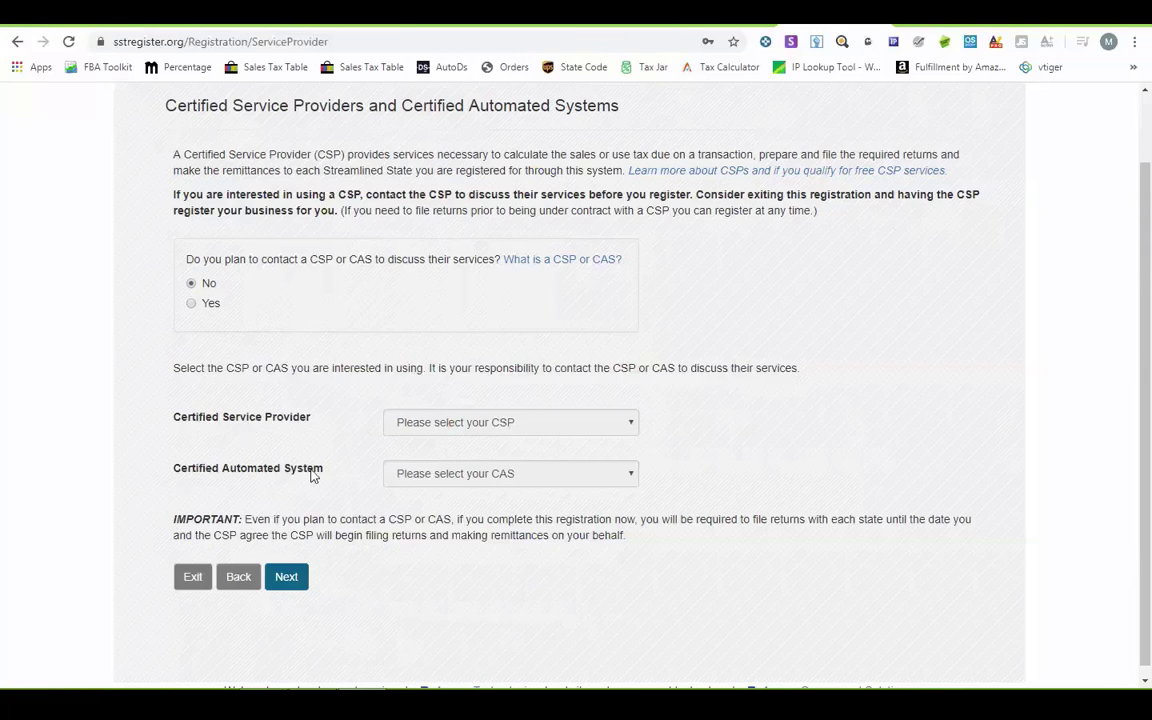
click(191, 303)
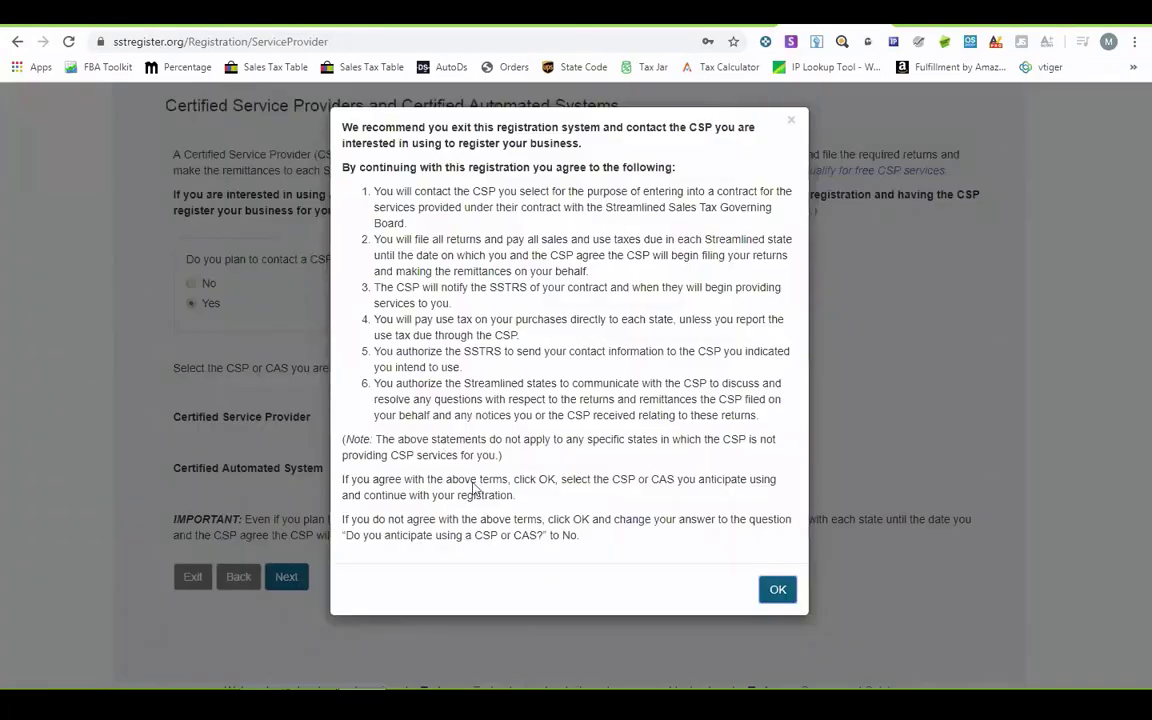
click(768, 589)
click(506, 421)
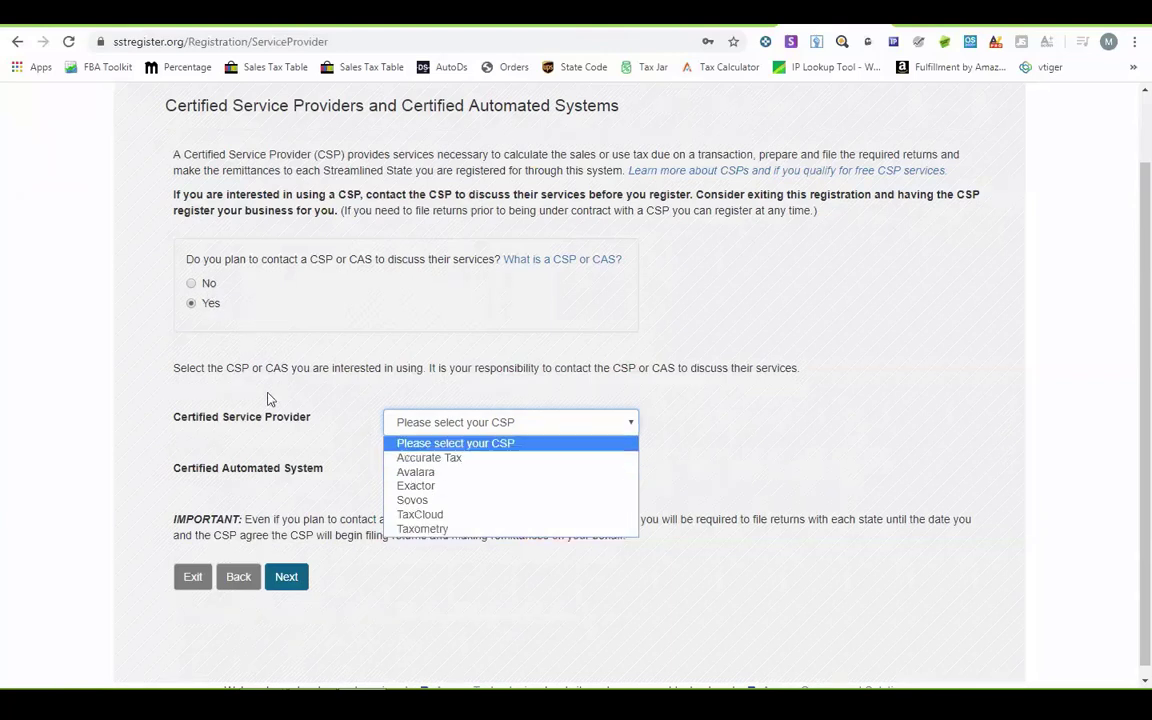
click(200, 290)
click(199, 286)
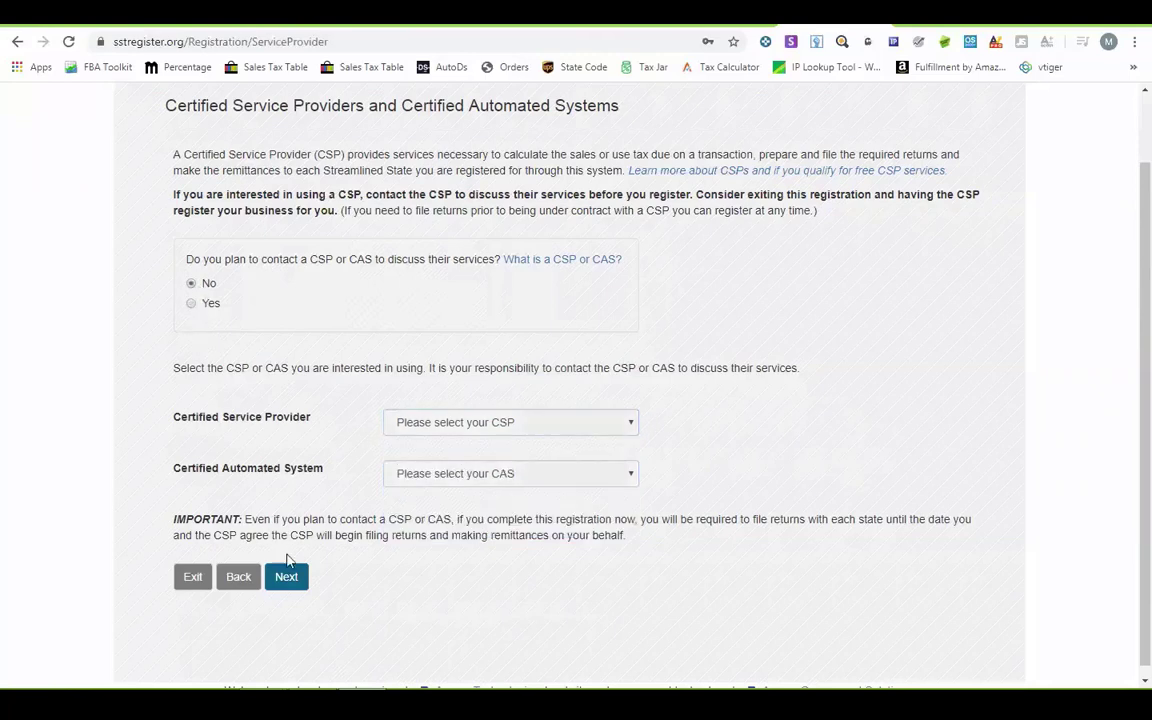
click(290, 578)
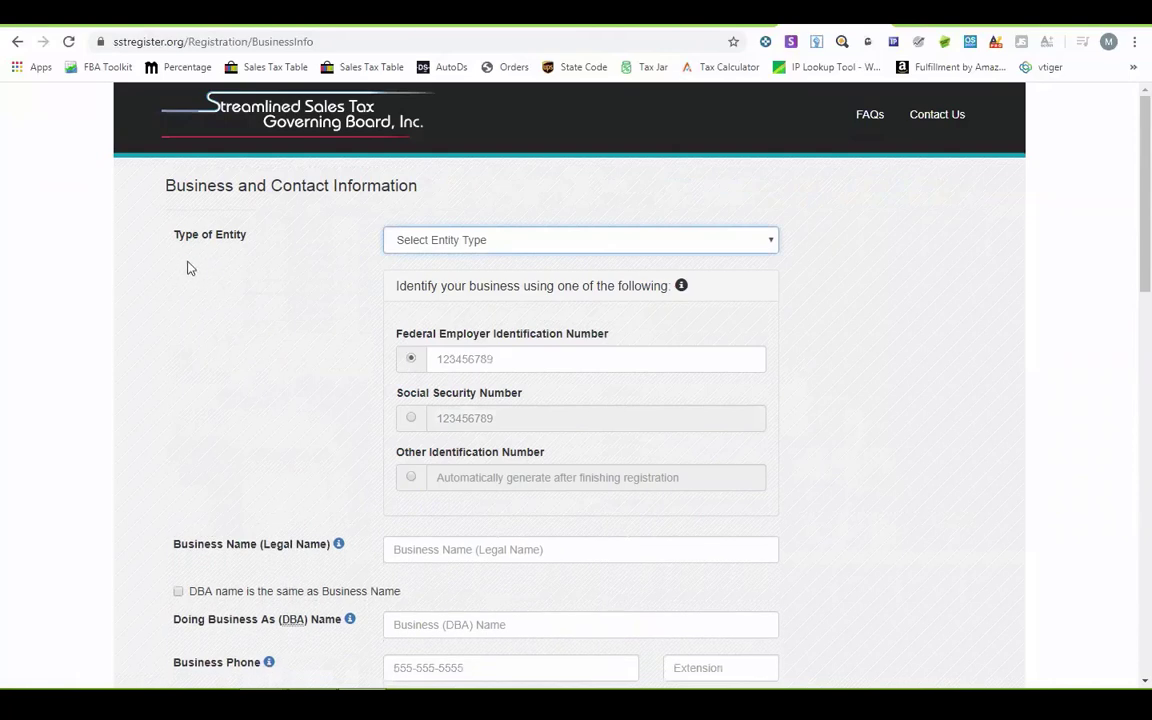
- Set Type of Entity to Limited Liability Company
scroll(712, 519, down, 3)
scroll(712, 519, down, 10)
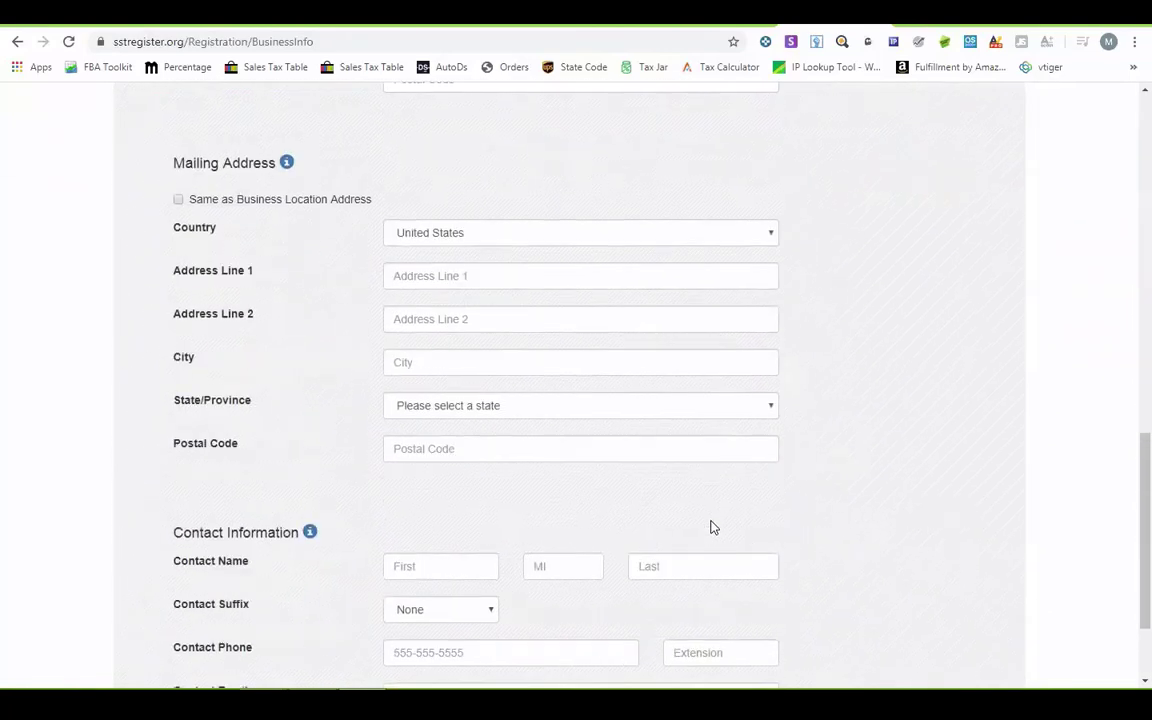
scroll(712, 519, down, 3)
scroll(712, 519, up, 15)
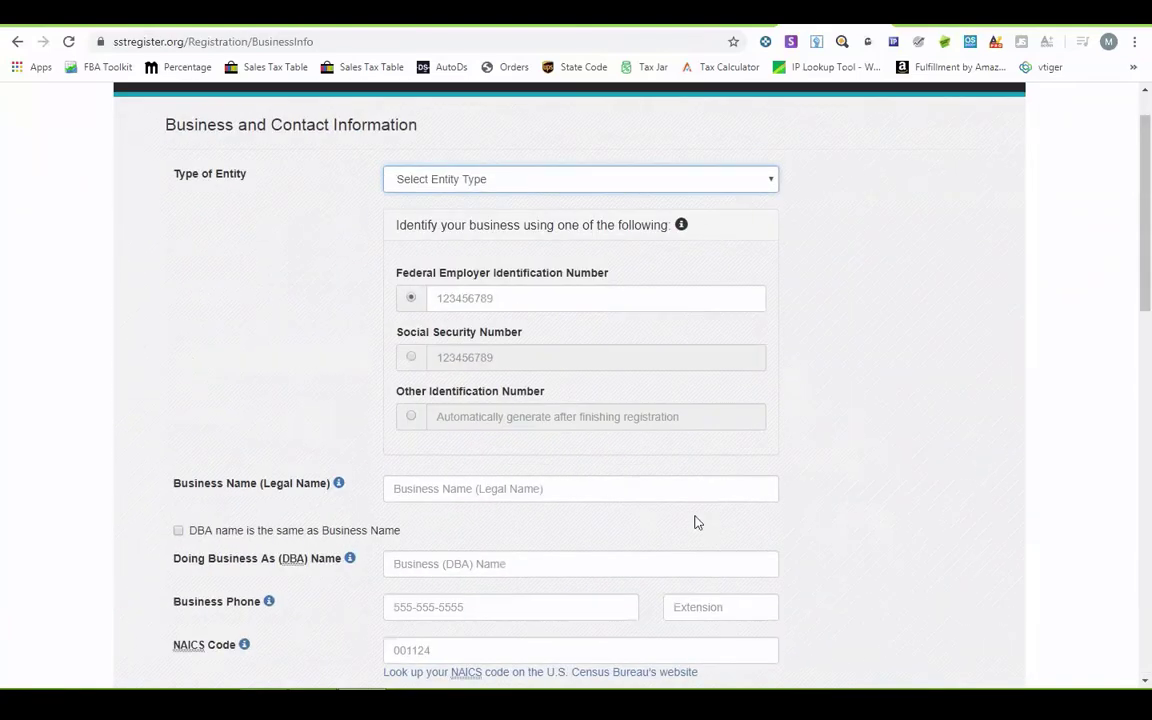
click(504, 180)
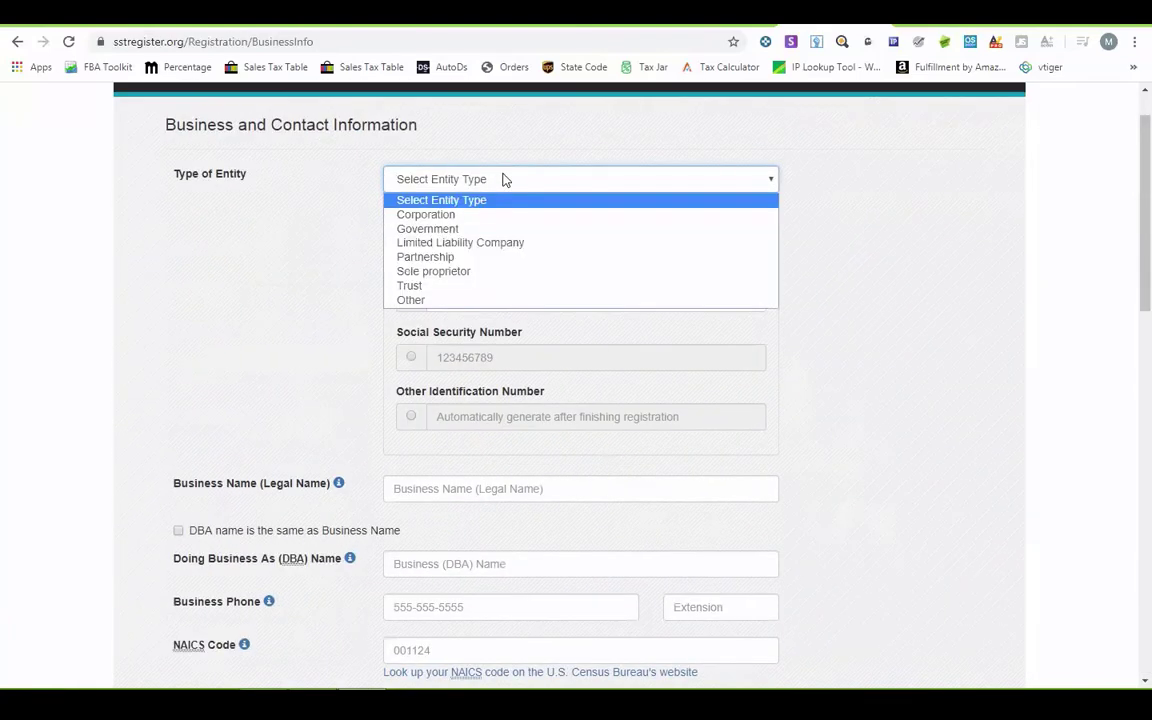
click(488, 243)
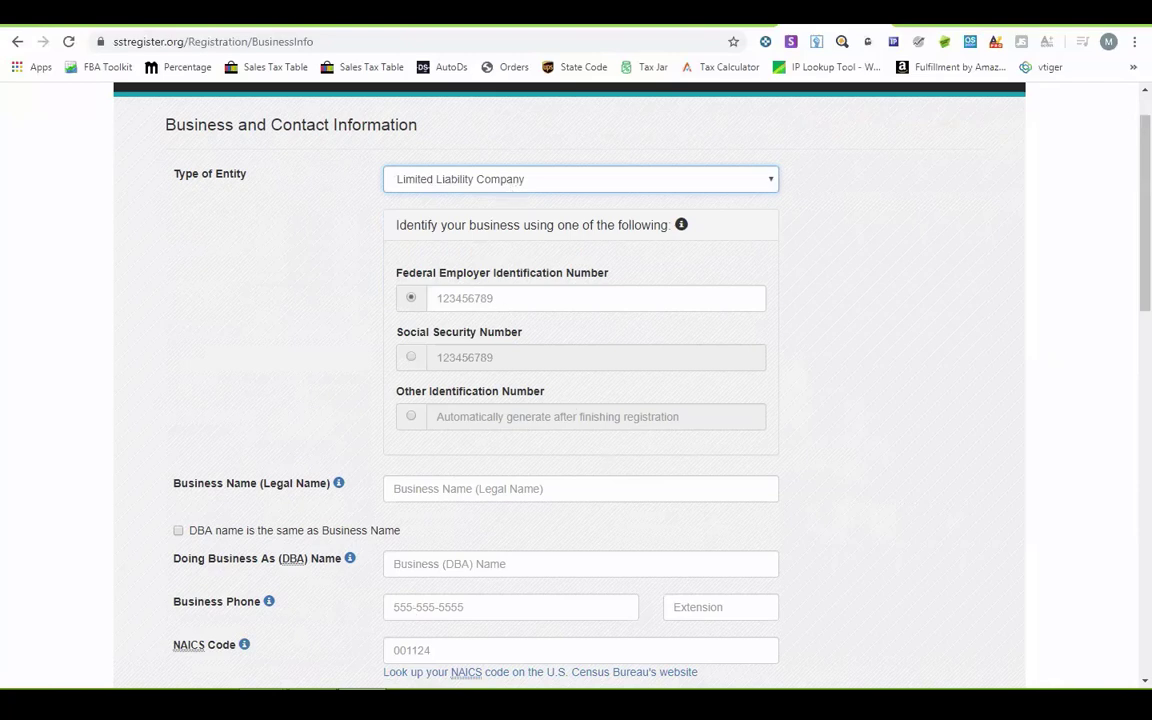
- Copy the nine-digit federal ID from the notes into the FEIN field
key(alt+Tab)
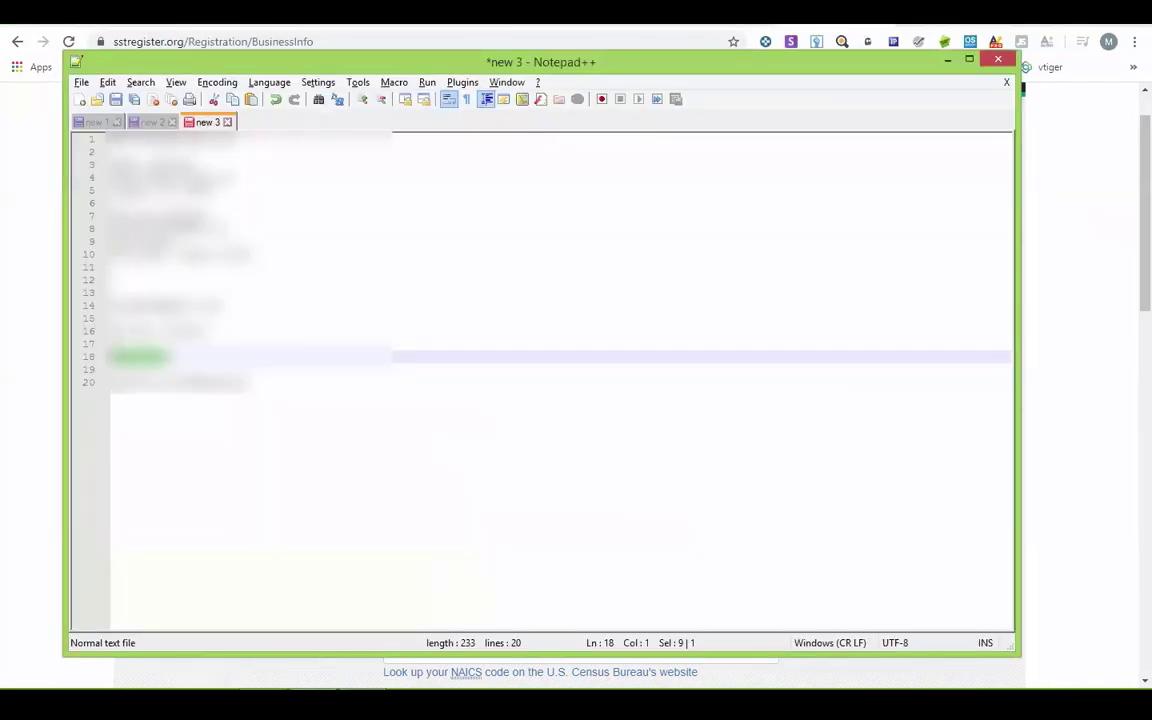
double_click(178, 330)
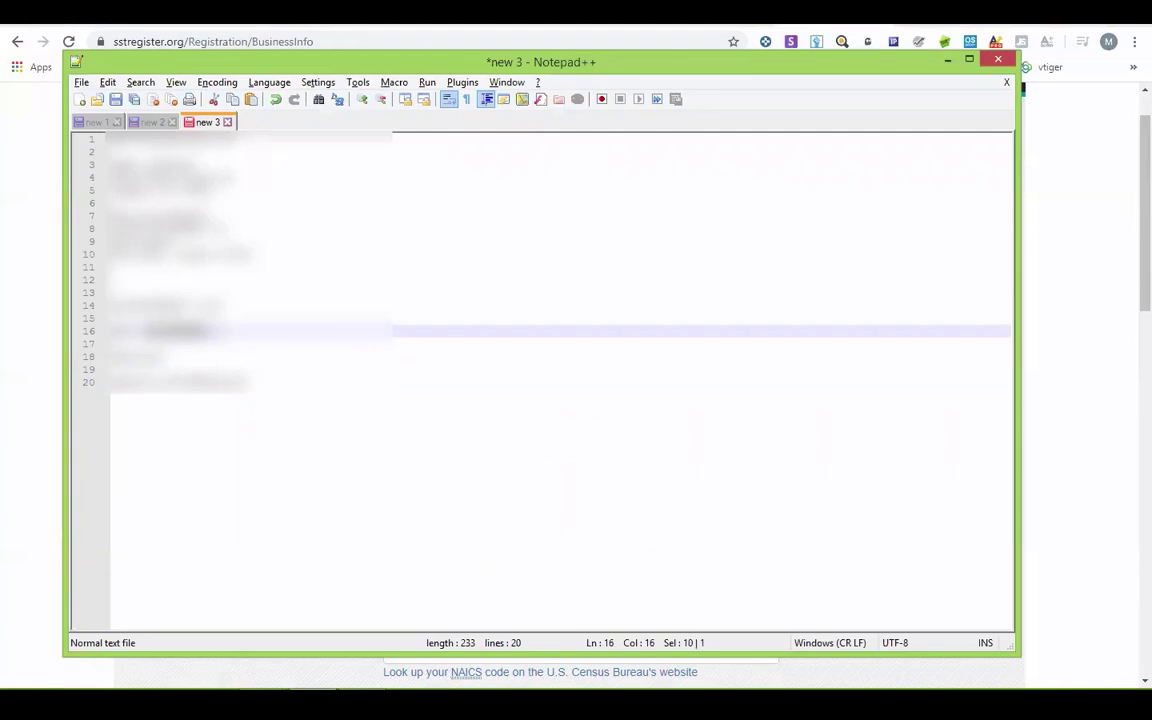
click(157, 330)
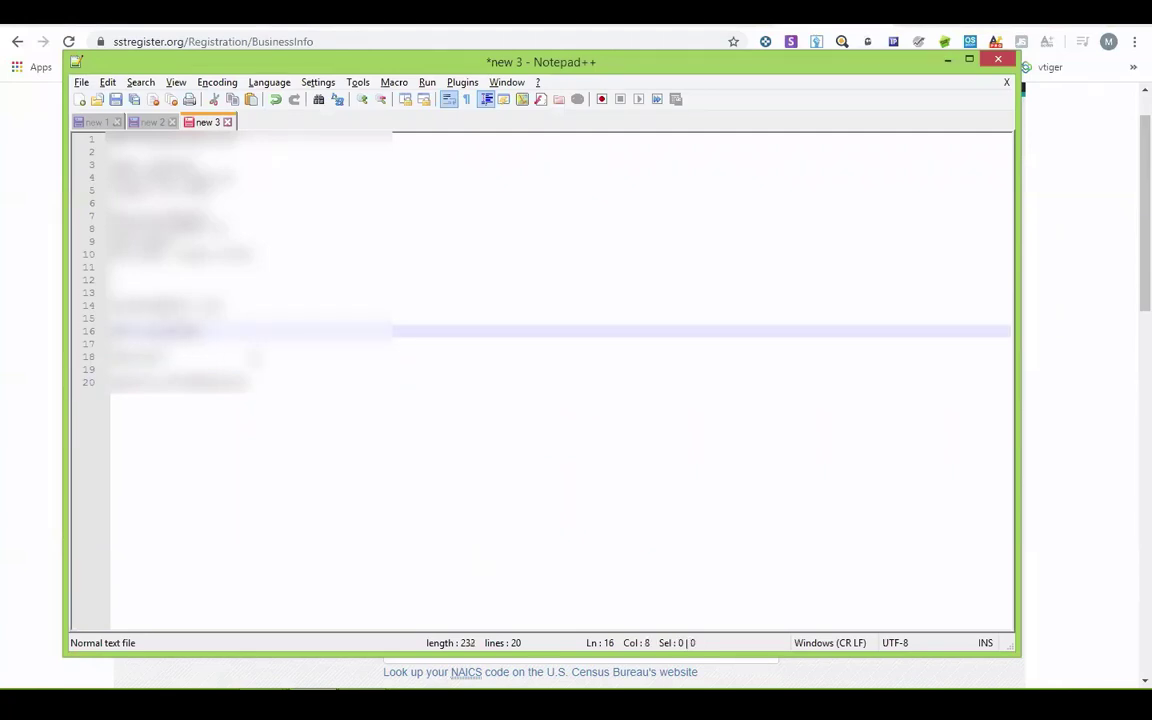
key(shift+End)
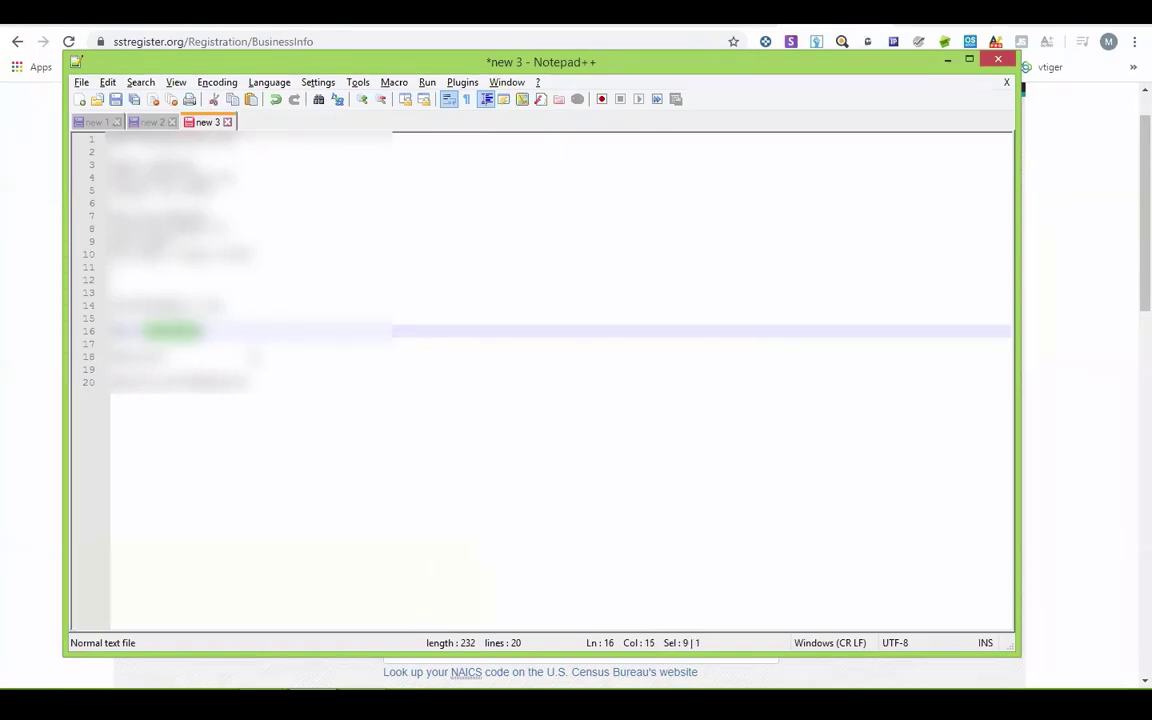
key(alt+Tab)
click(465, 297)
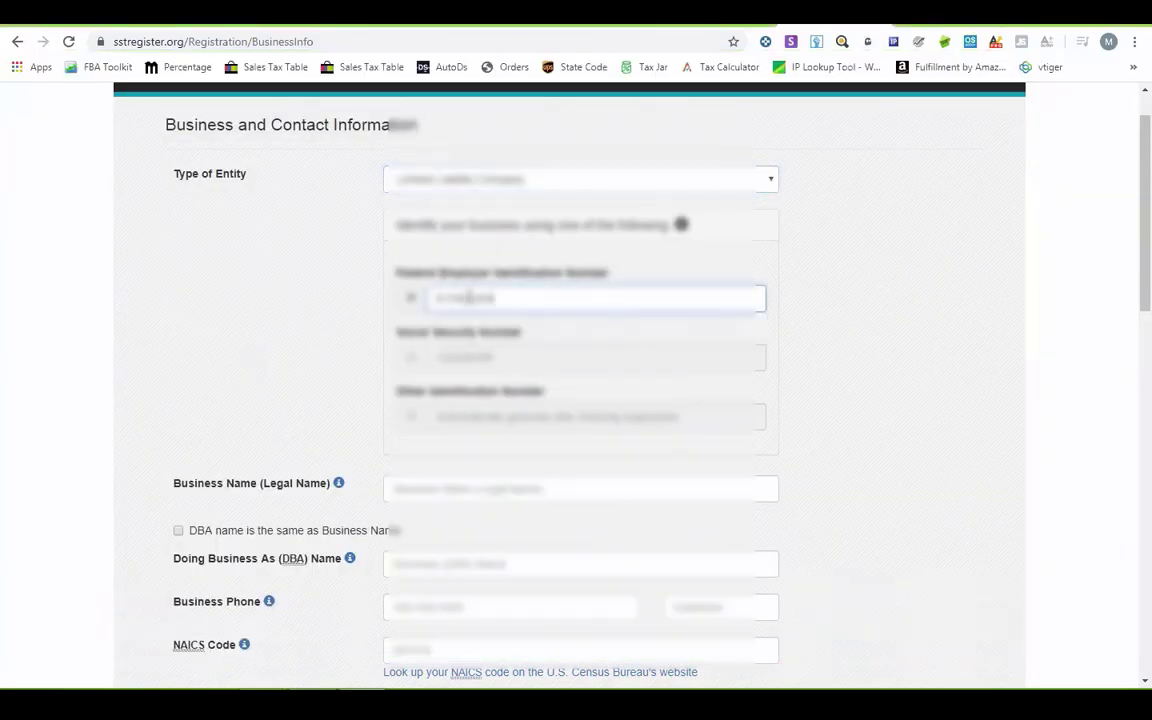
scroll(339, 429, down, 1)
- Locate the business name in the notes and bring up Business Name suggestions
key(alt+Tab)
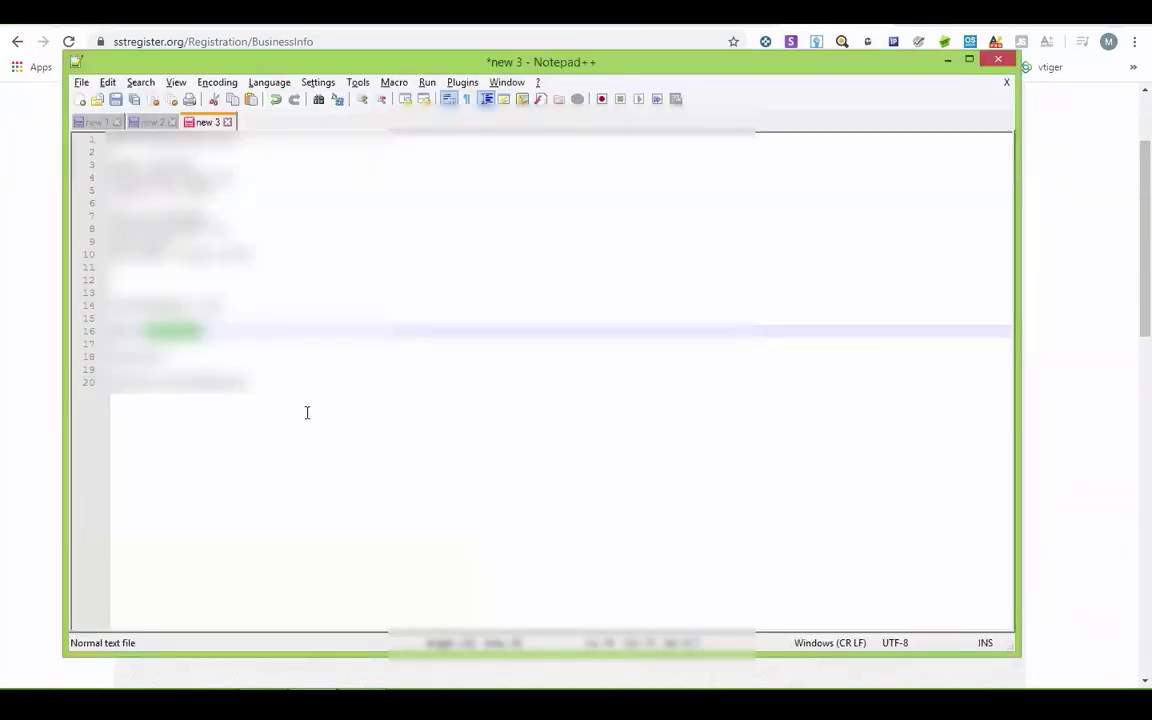
key(alt+Tab)
key(alt+Tab)
click(110, 138)
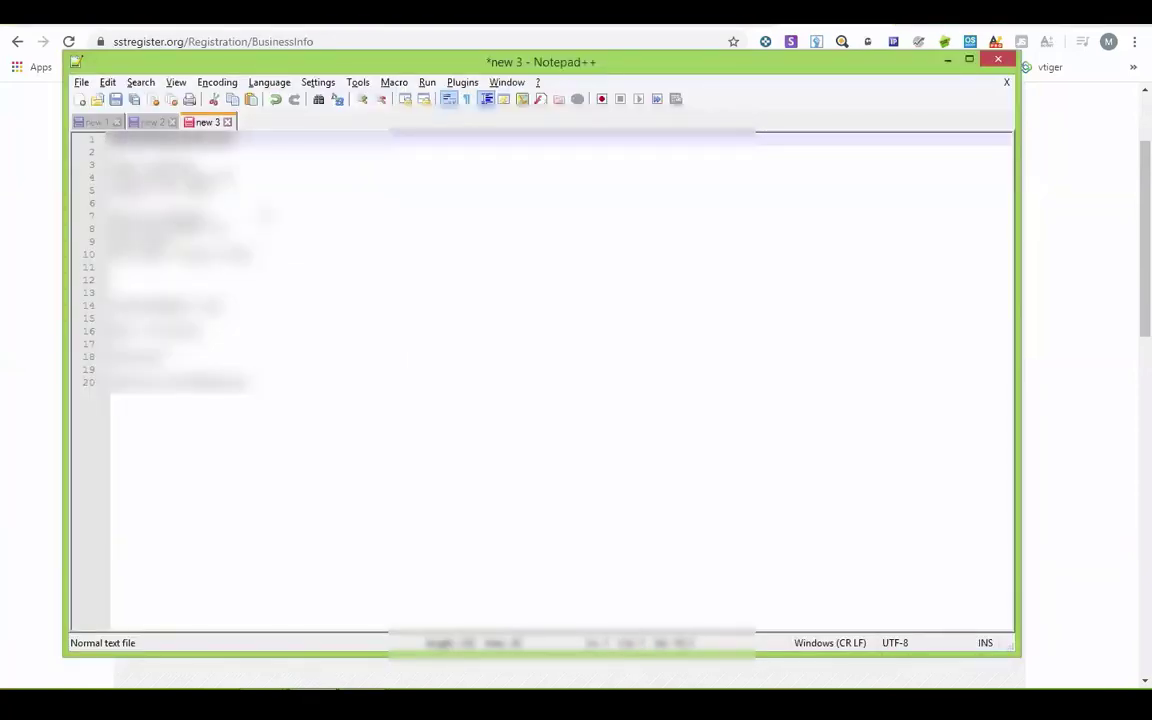
key(alt+Tab)
click(408, 408)
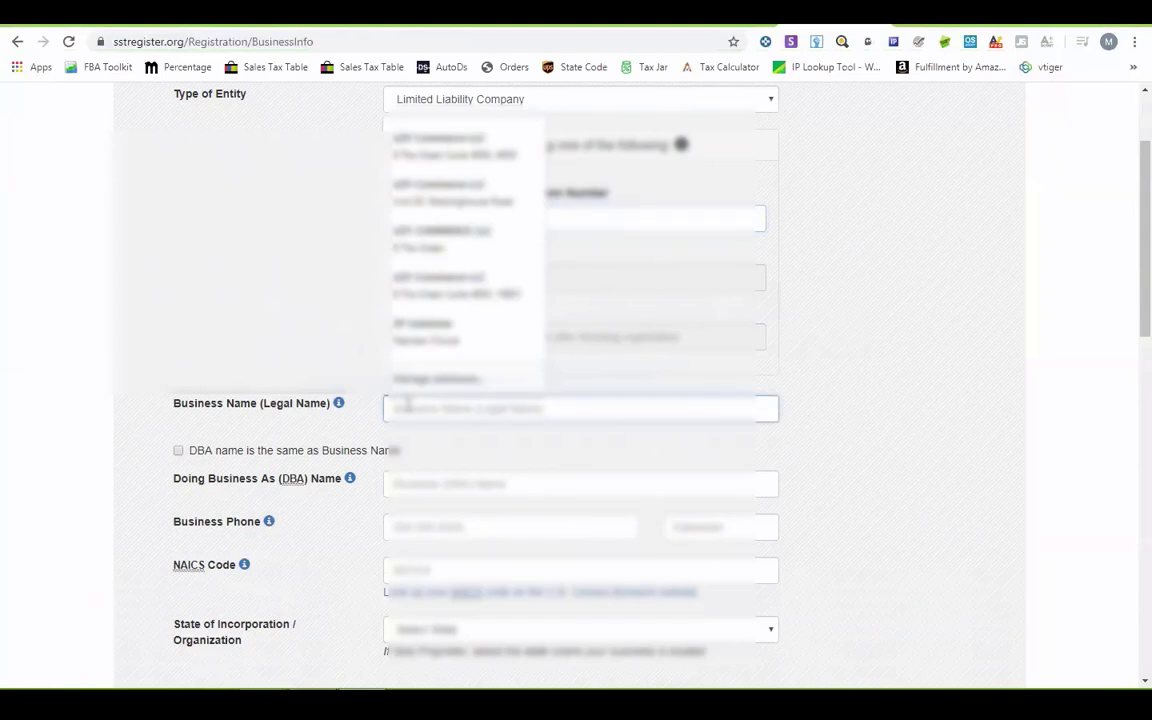
- Fill in the business name and mark the DBA name as the same
key(ctrl+v)
scroll(278, 386, down, 1)
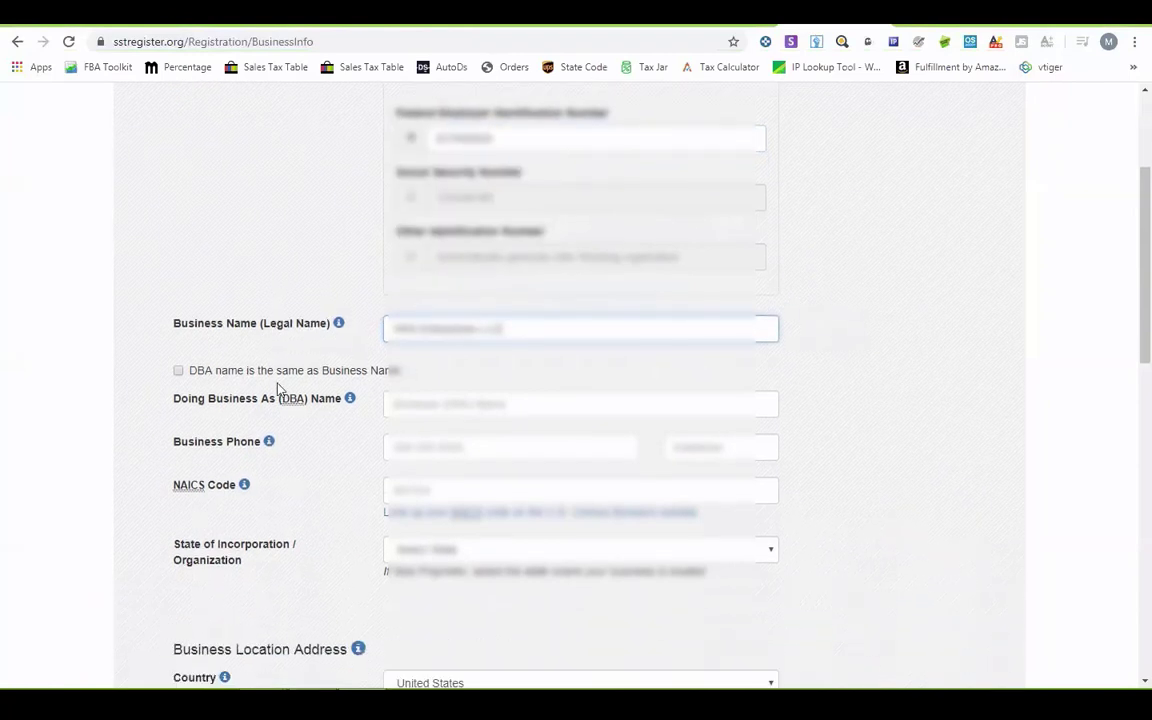
click(180, 377)
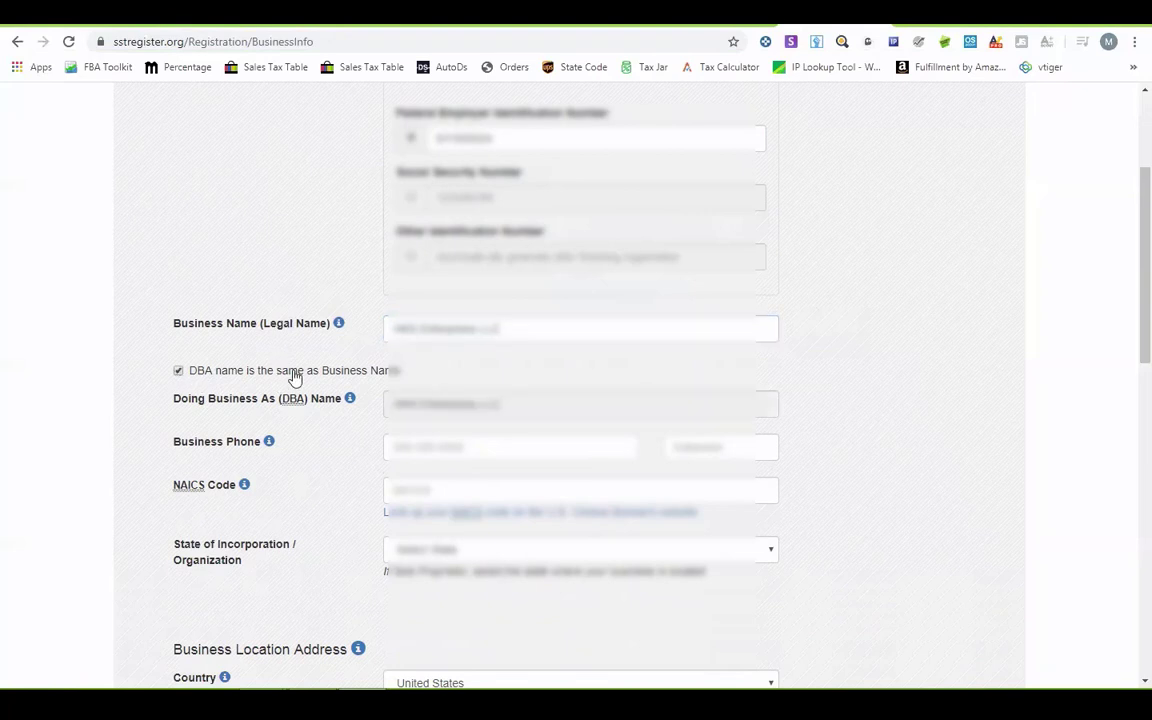
- Autofill the business phone number, then follow the 'Look up your NAICS code' link
scroll(300, 375, down, 1)
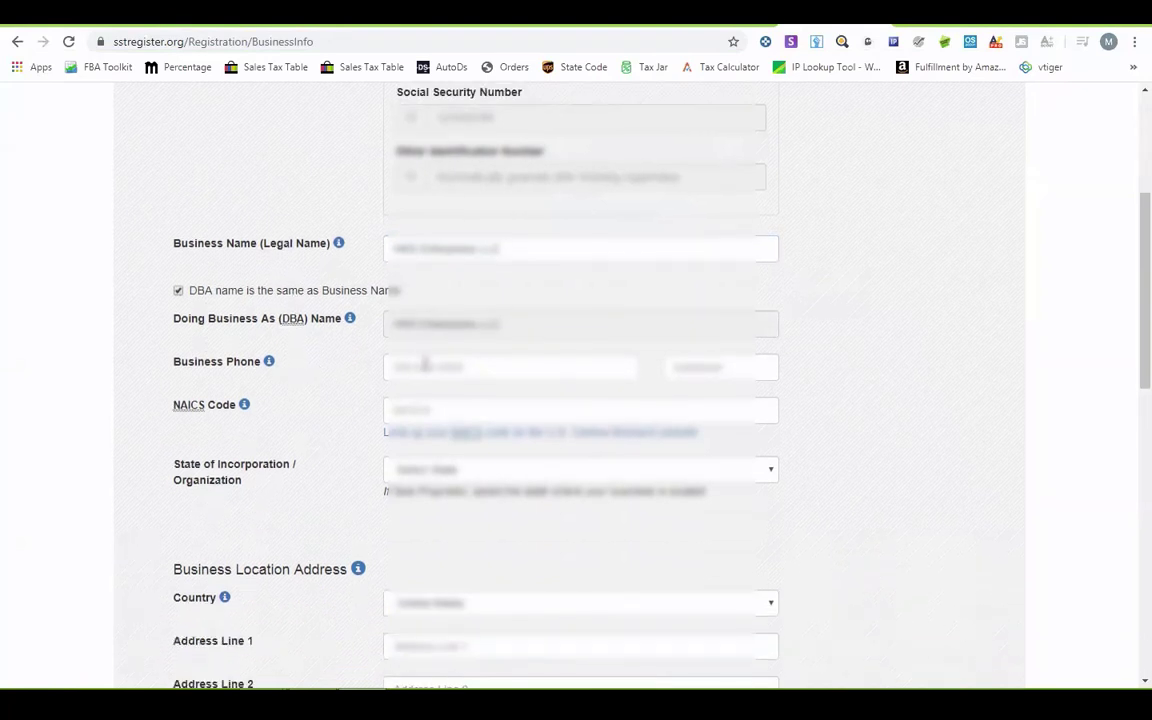
click(425, 365)
key(Escape)
click(491, 378)
key(Down)
key(Return)
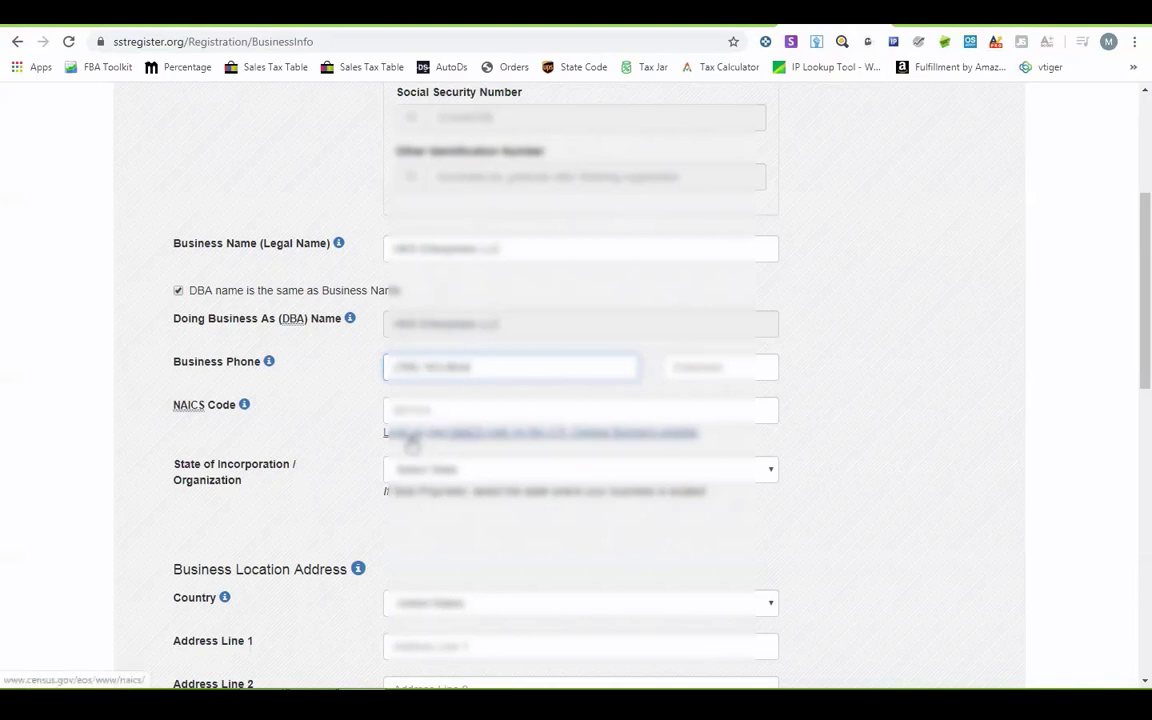
mouse_move(200, 412)
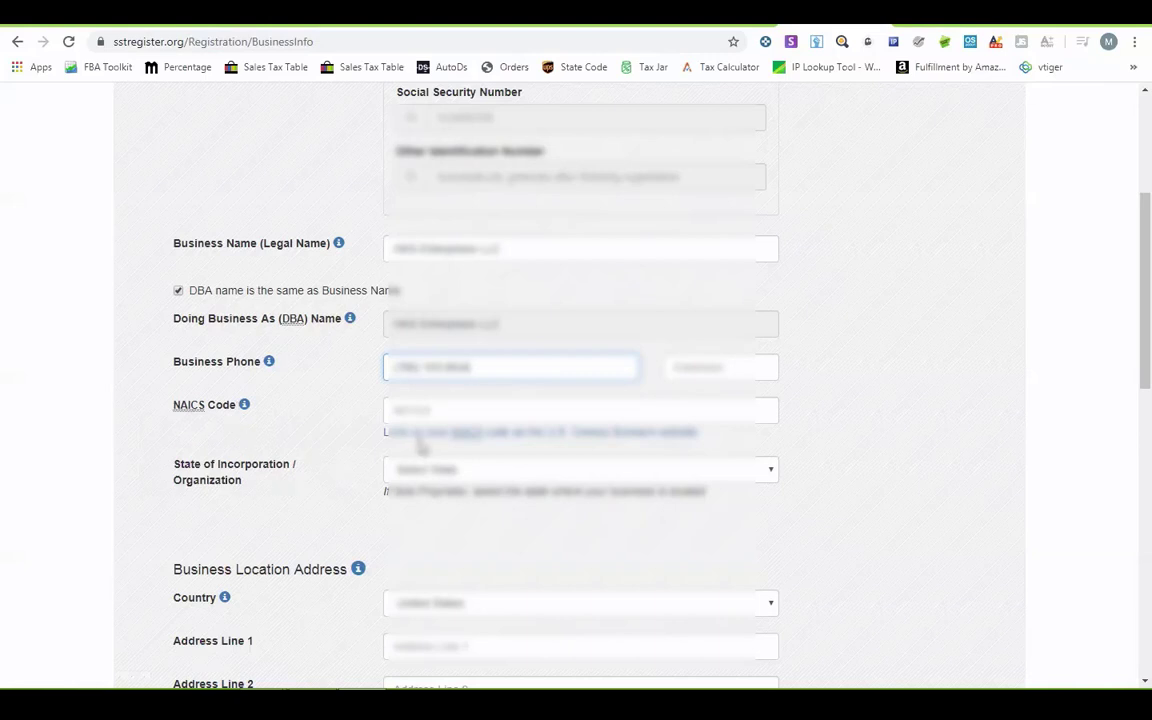
click(468, 435)
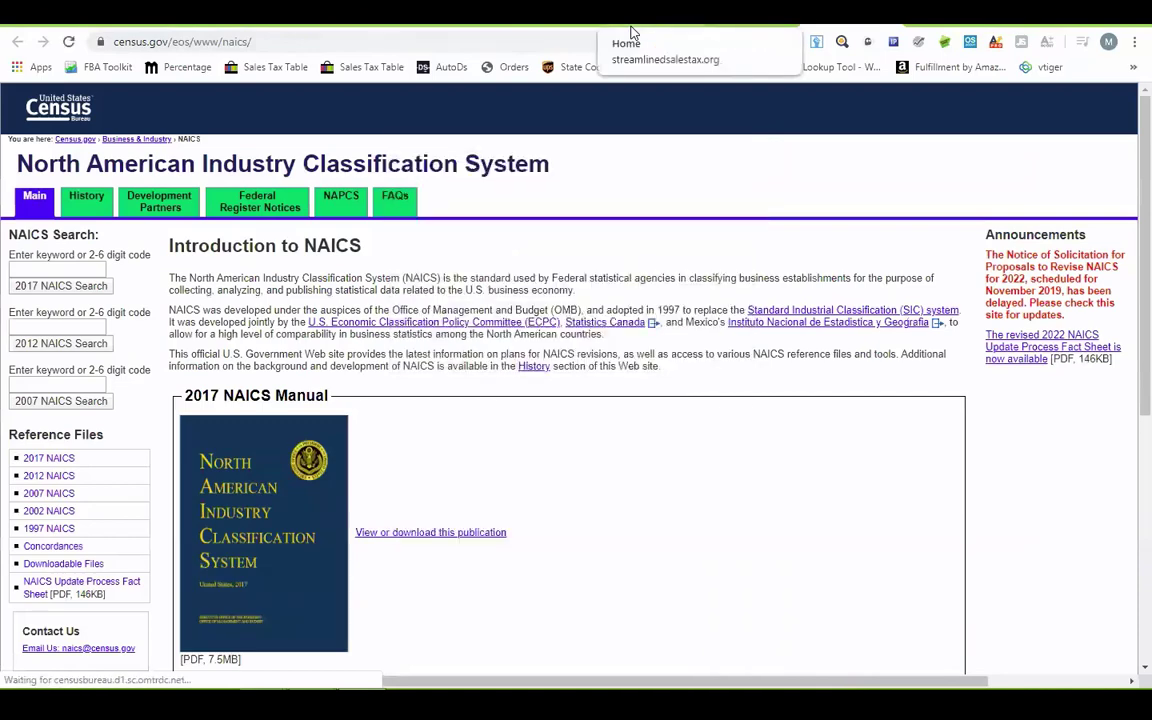
- Open the 2017 NAICS Manual PDF from the Census page
scroll(477, 543, down, 4)
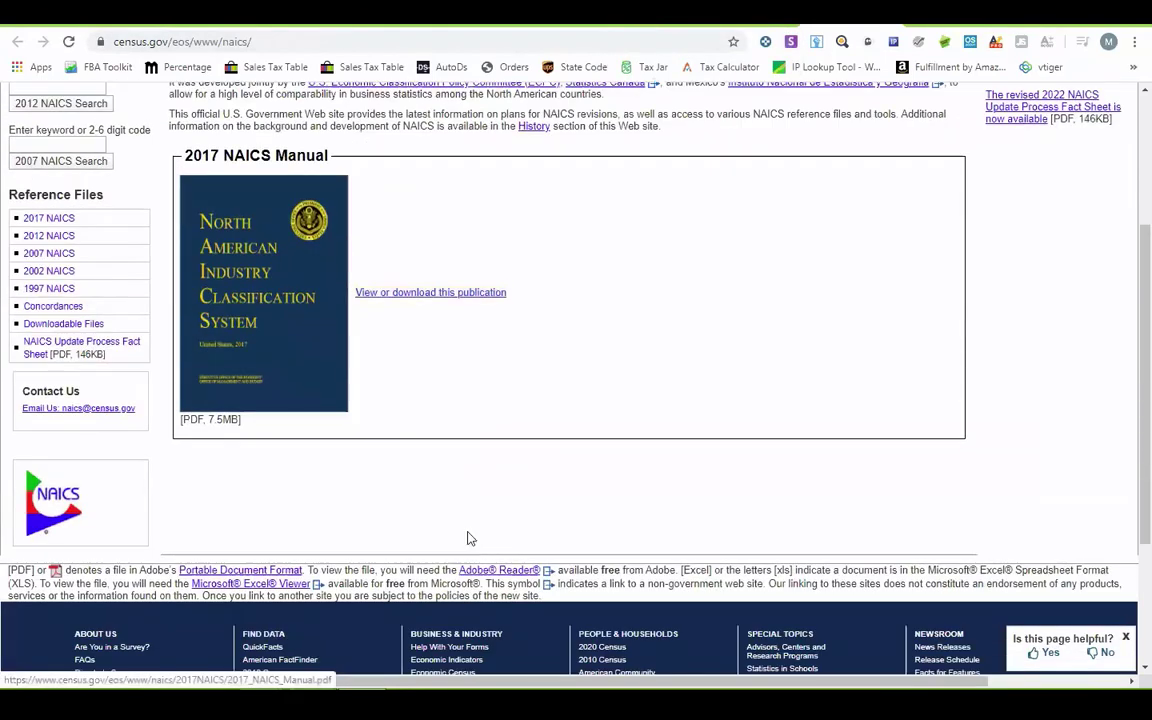
scroll(450, 455, up, 3)
click(450, 453)
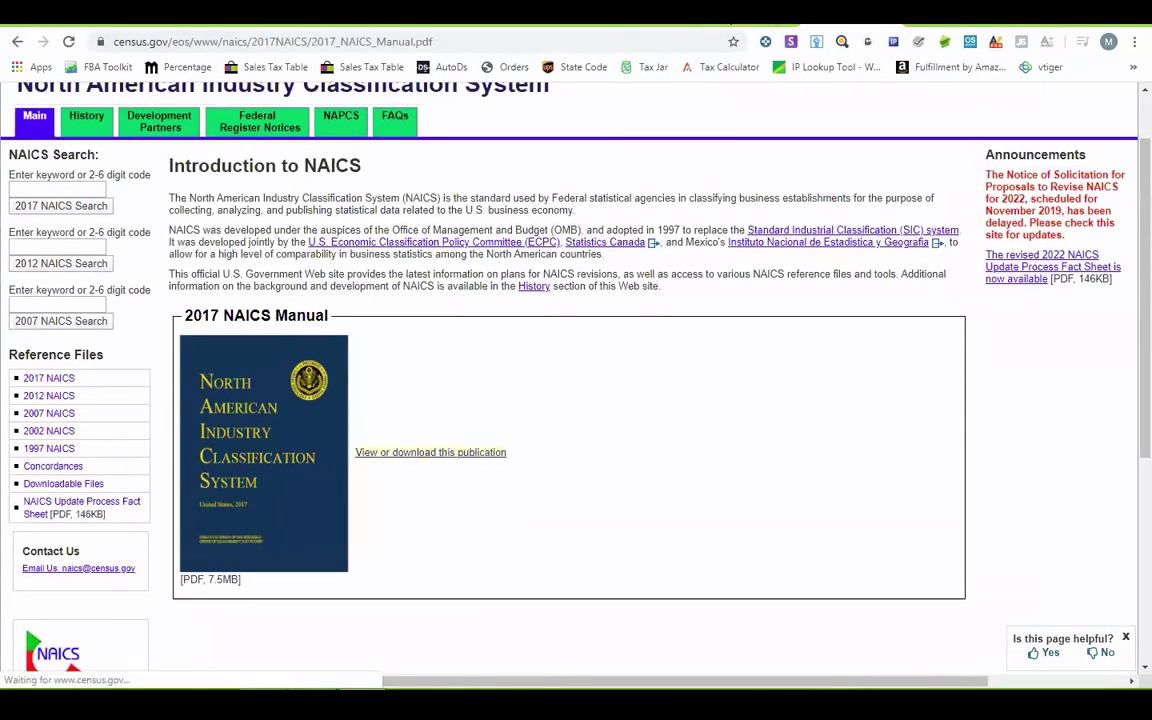
scroll(588, 410, down, 5)
scroll(588, 418, up, 3)
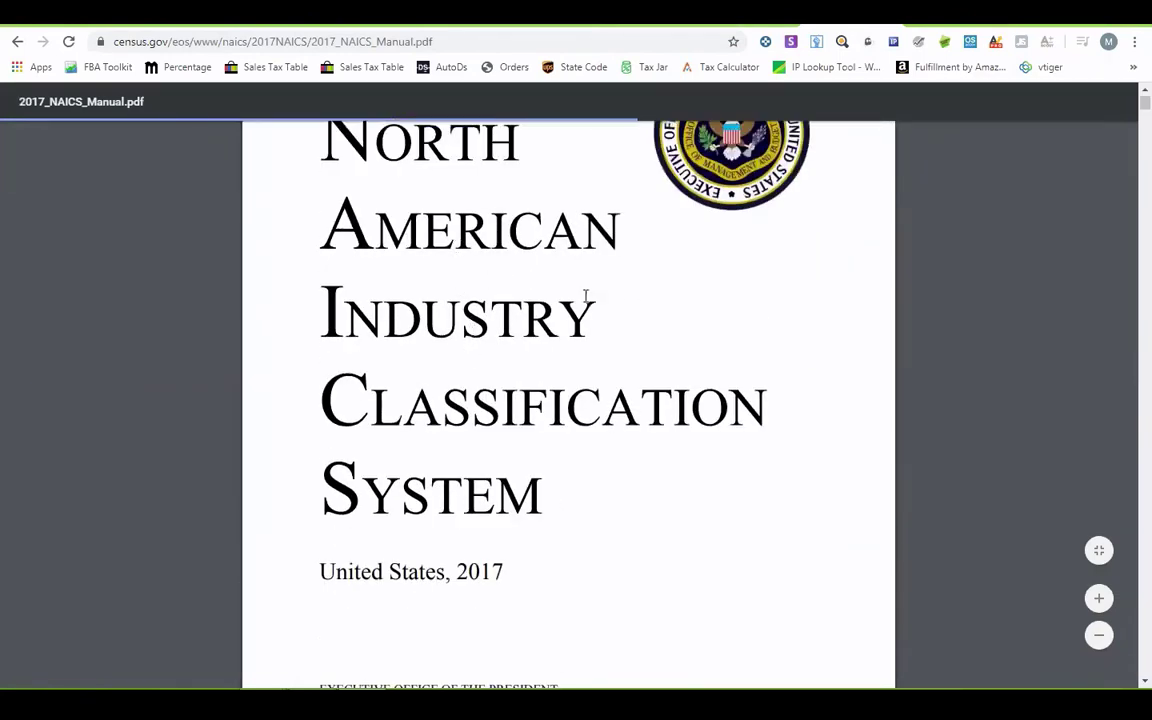
scroll(586, 300, down, 4)
- Search the manual for 'retail' and step through matches to Nonstore Retailers
key(ctrl+f)
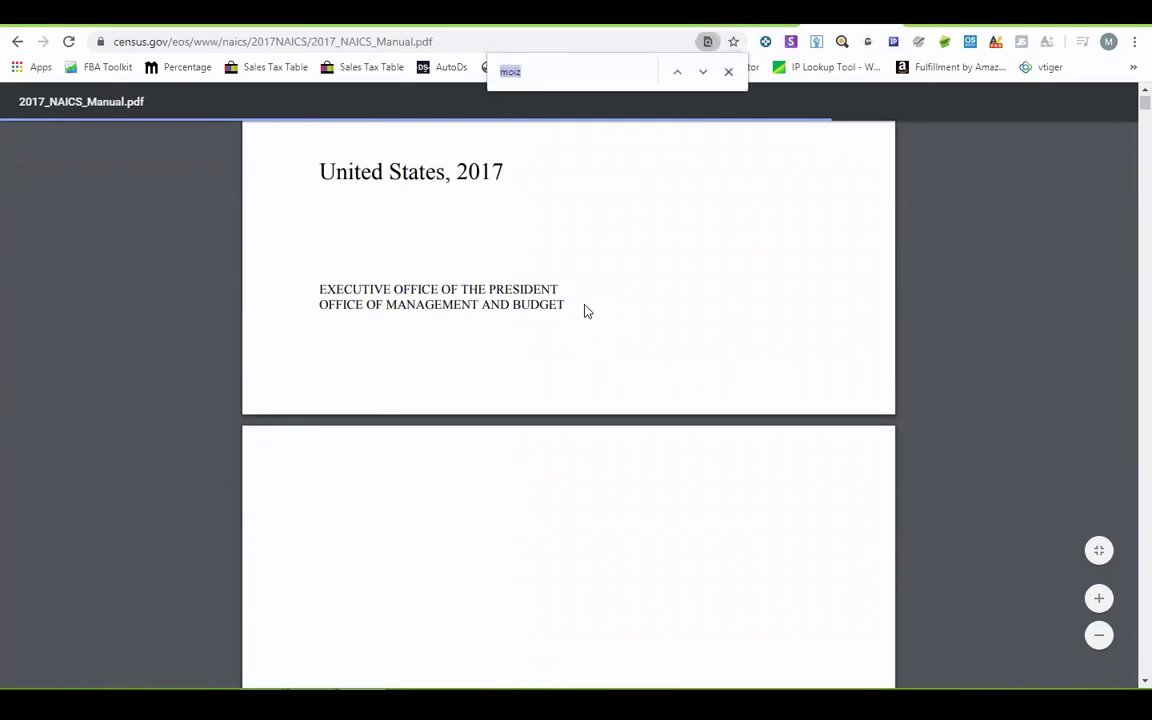
text(inter)
key(BackSpace)
key(BackSpace)
key(BackSpace)
key(BackSpace)
key(BackSpace)
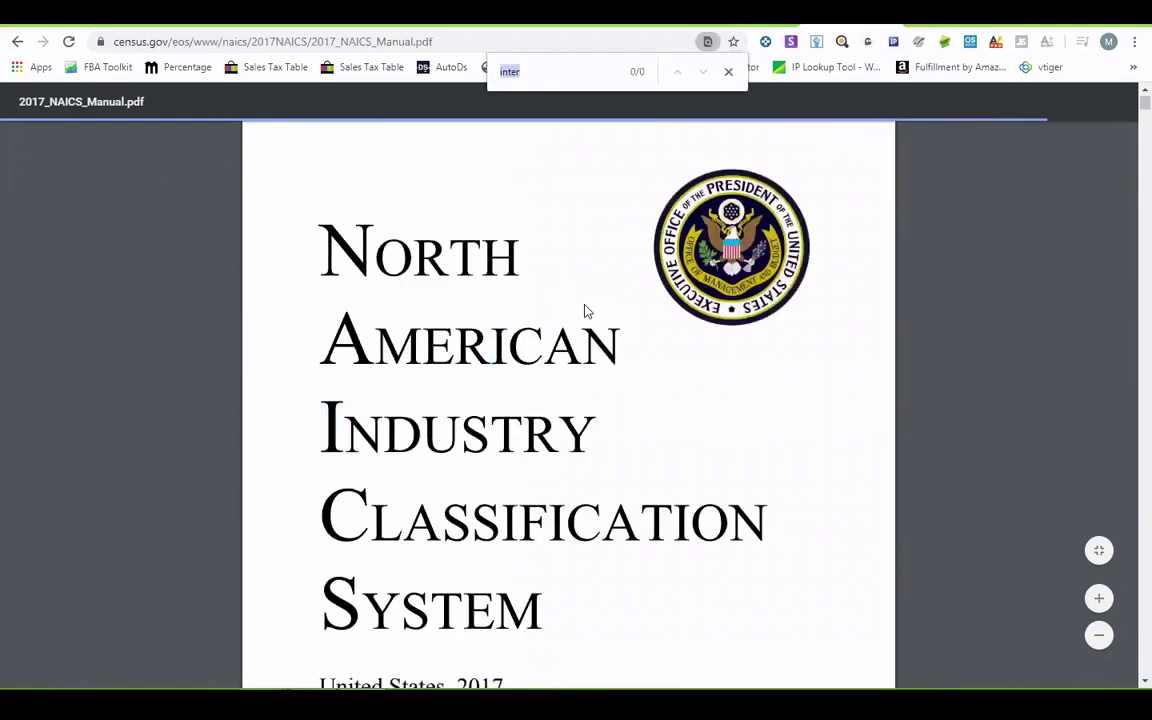
text(ret)
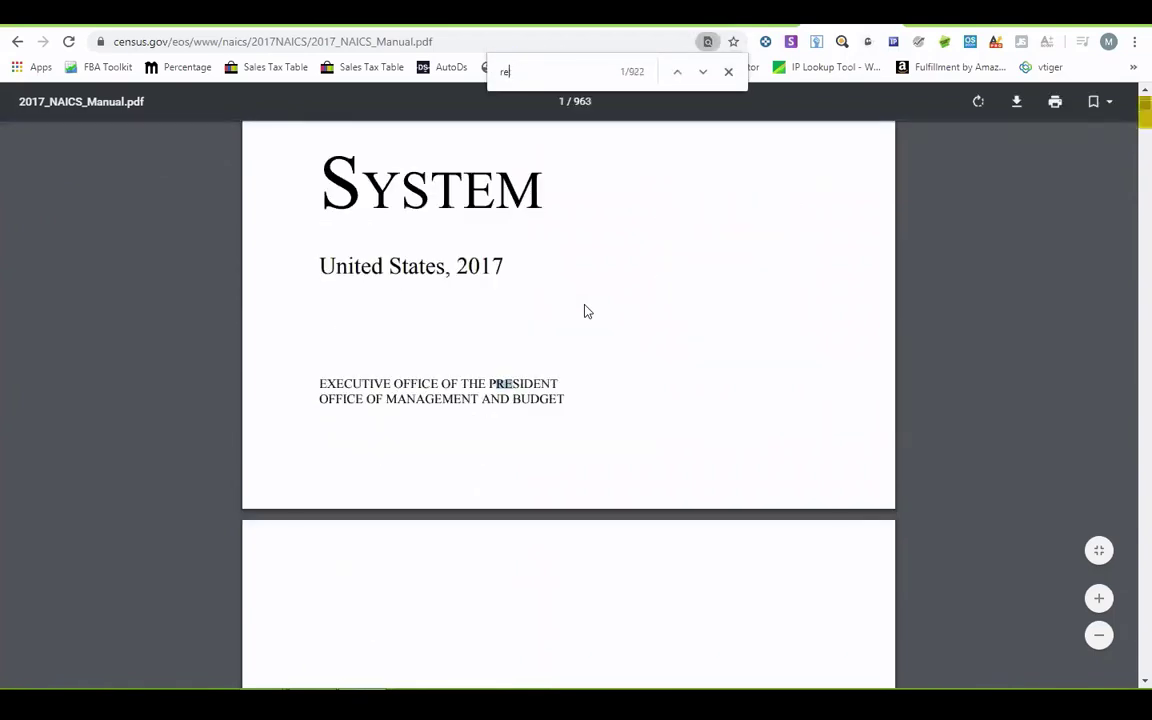
key(BackSpace)
key(BackSpace)
key(BackSpace)
text(retail)
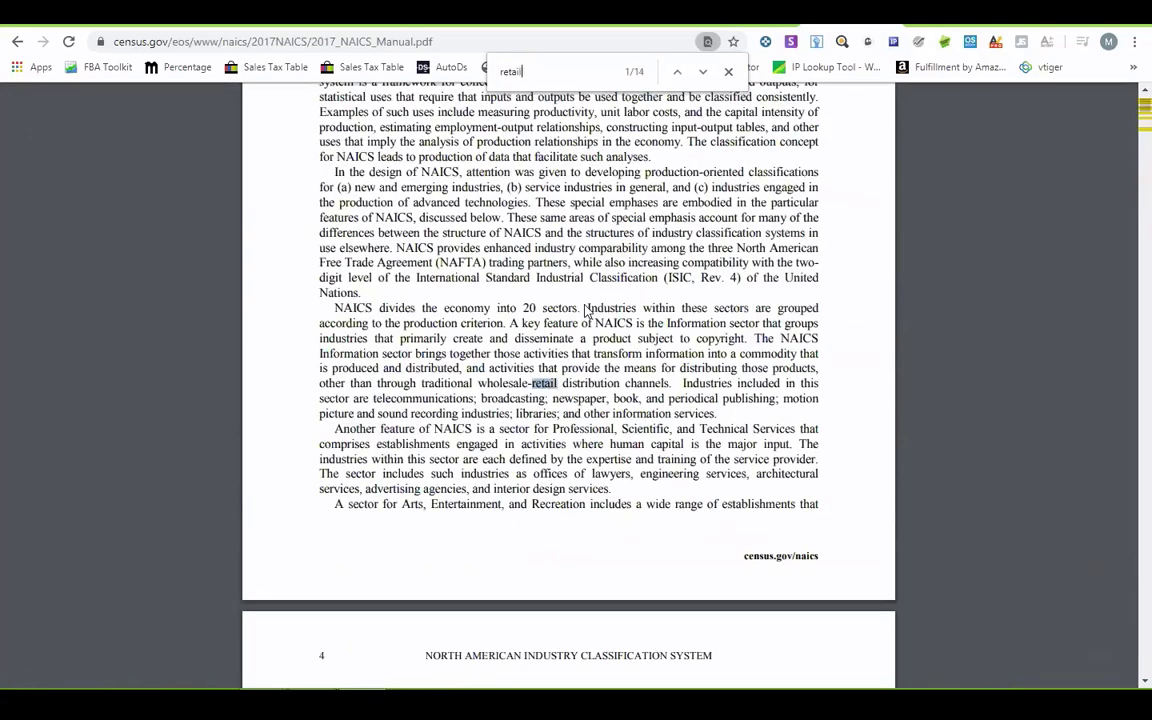
key(Return)
key(Return)
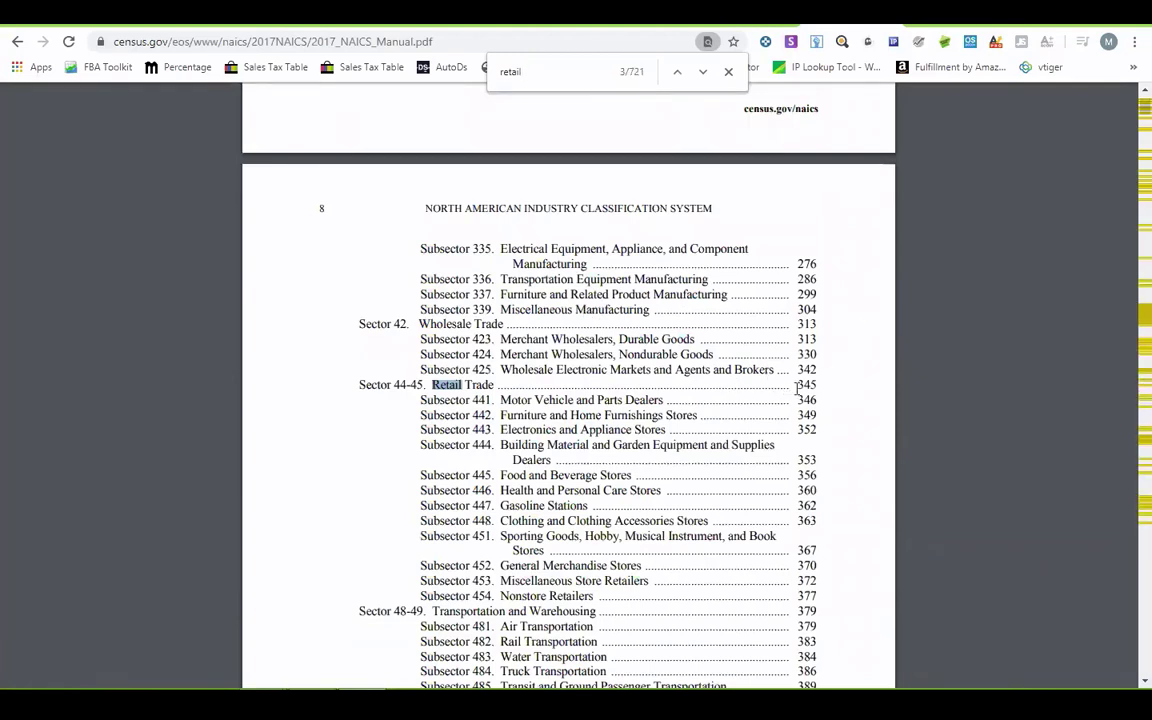
key(Return)
key(Return)
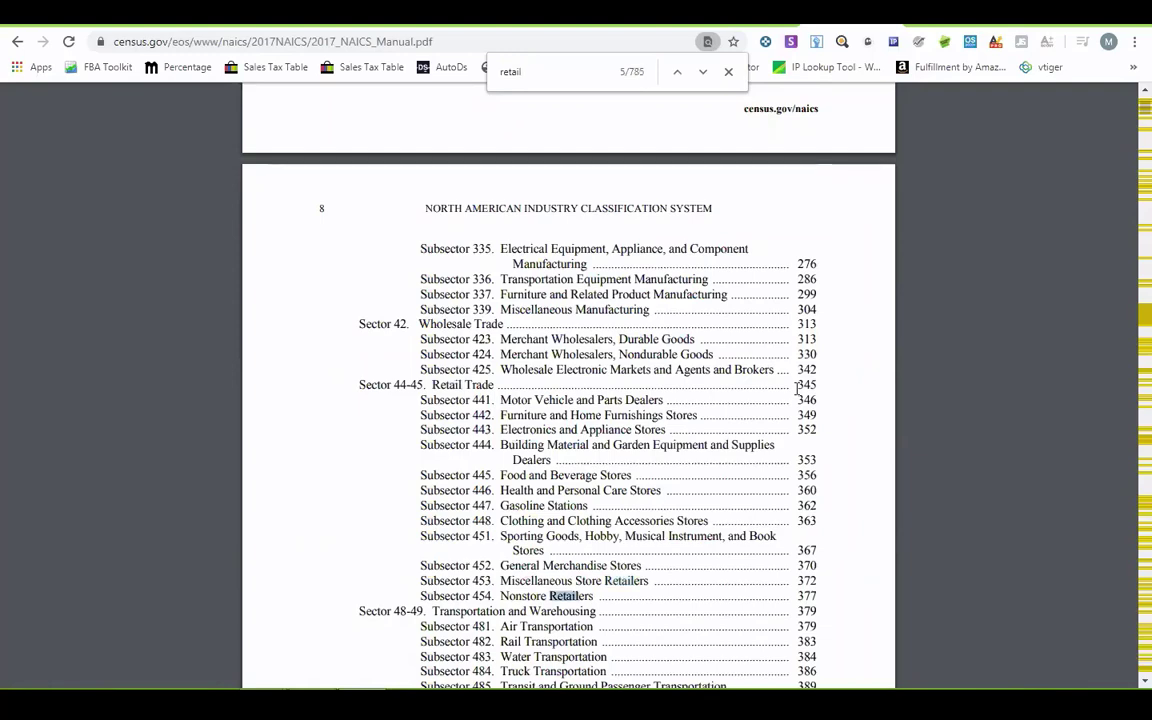
key(Return)
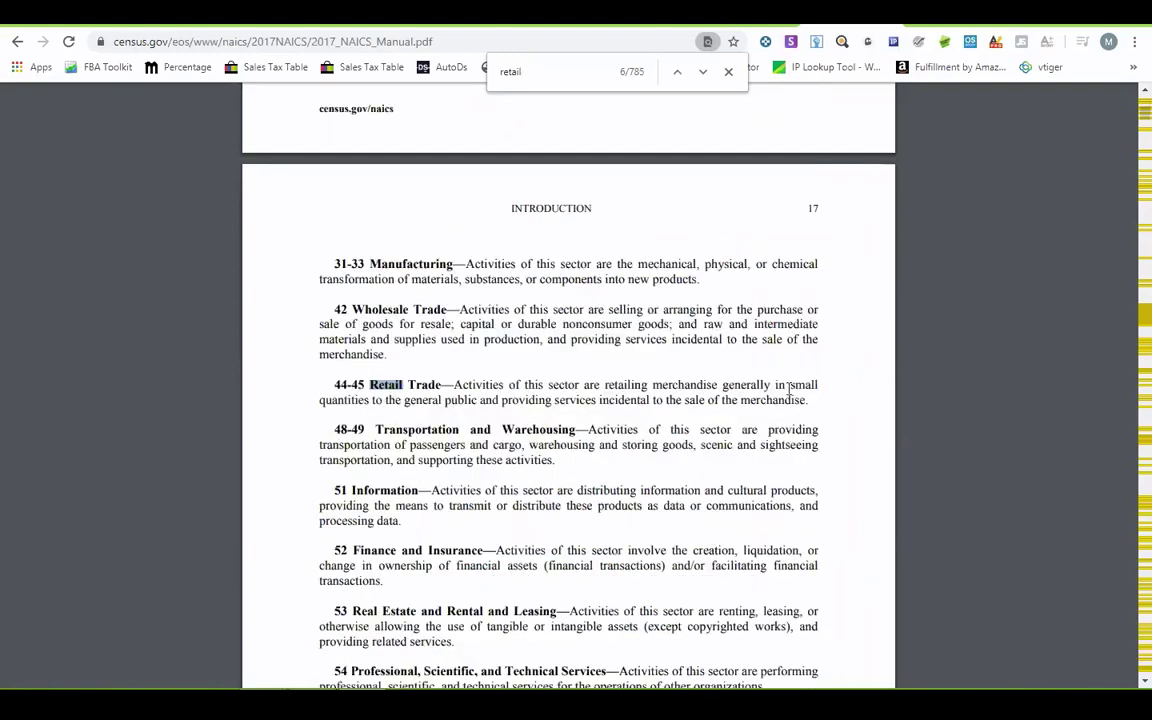
- Browse further retail matches, then end that search and begin a new one
scroll(410, 380, down, 5)
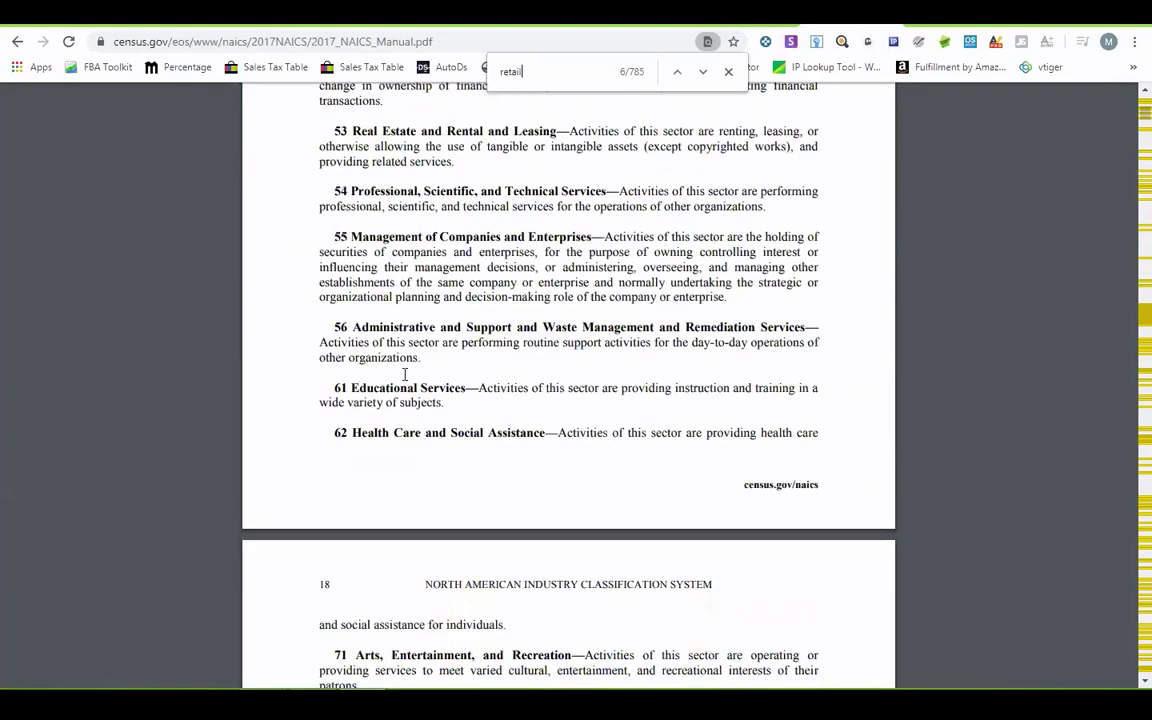
scroll(410, 368, down, 10)
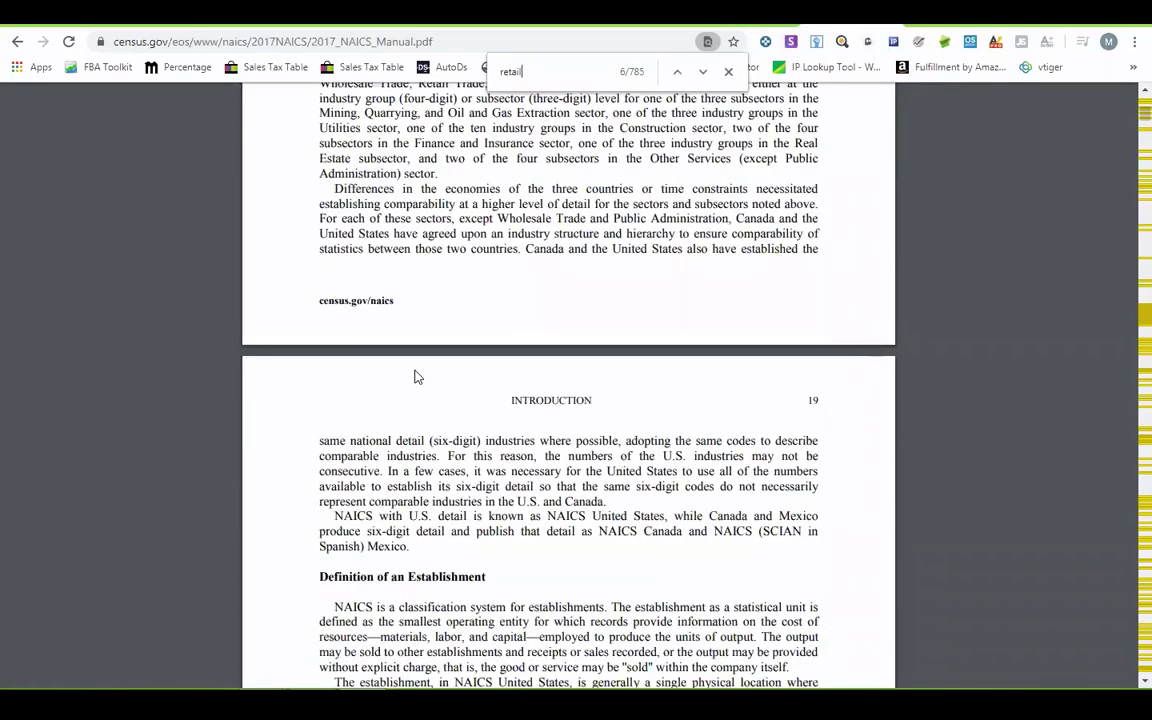
scroll(418, 377, down, 10)
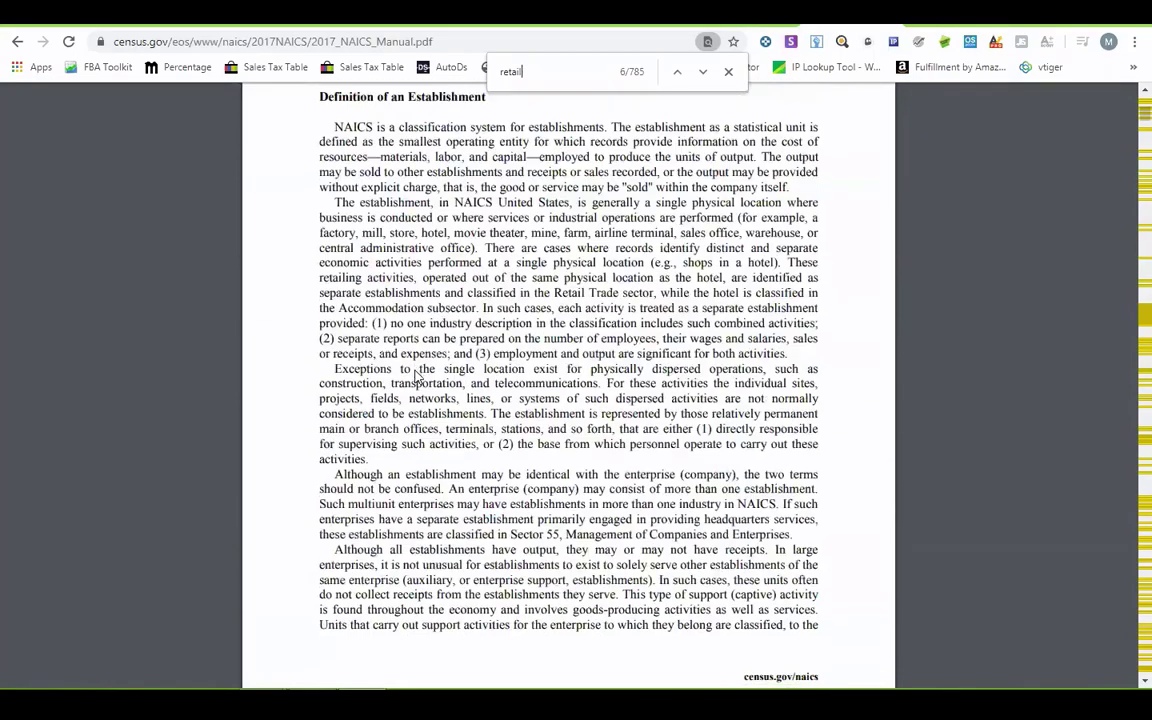
scroll(416, 372, down, 12)
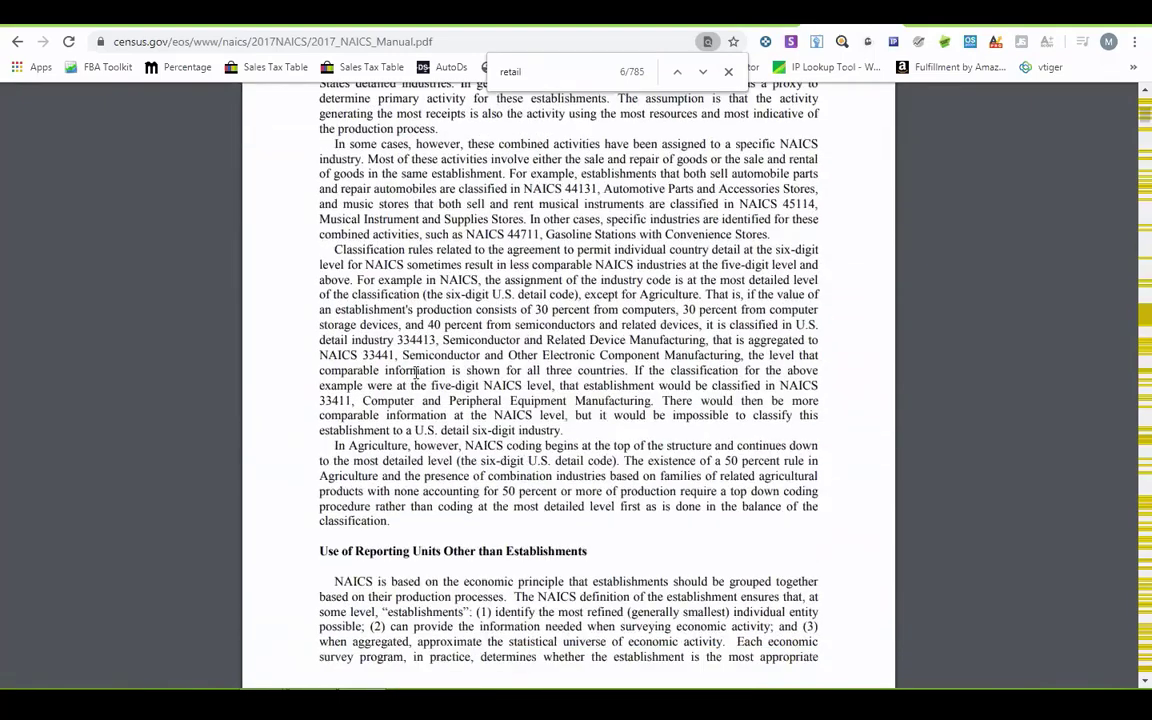
key(Return)
key(Return)
key(Return)
key(Return)
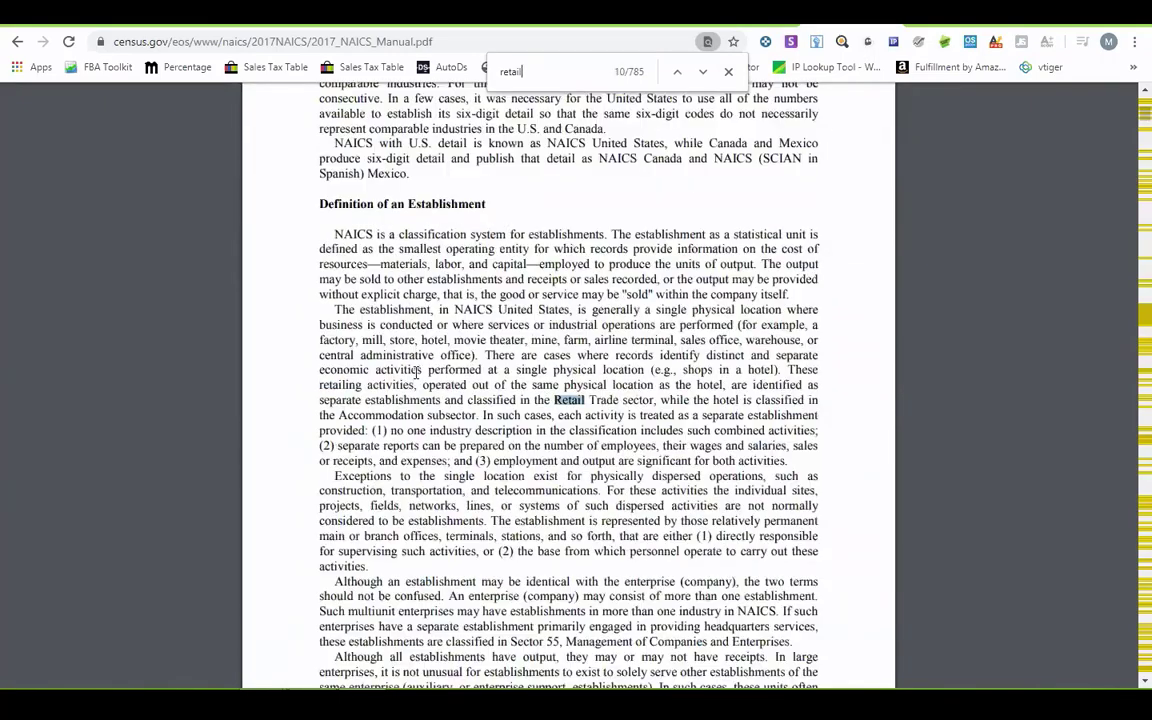
key(Escape)
key(ctrl+f)
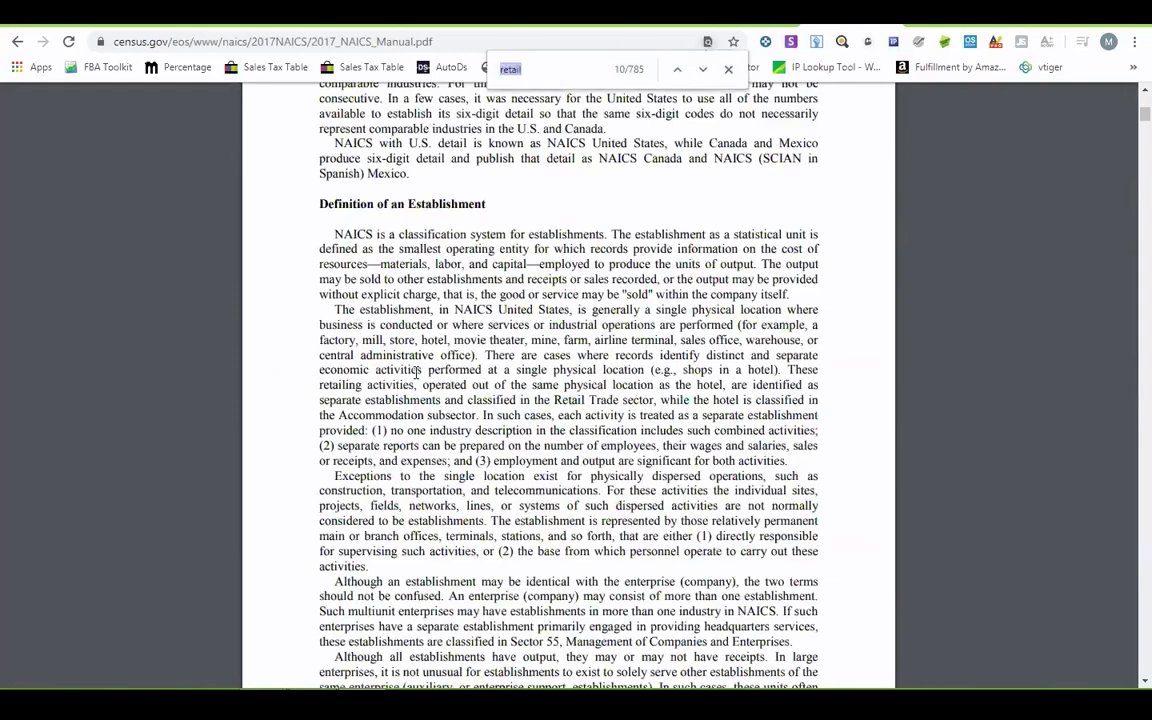
- Search '454' to reach Nonstore Retailers and select codes 454110 and 45411
text(454)
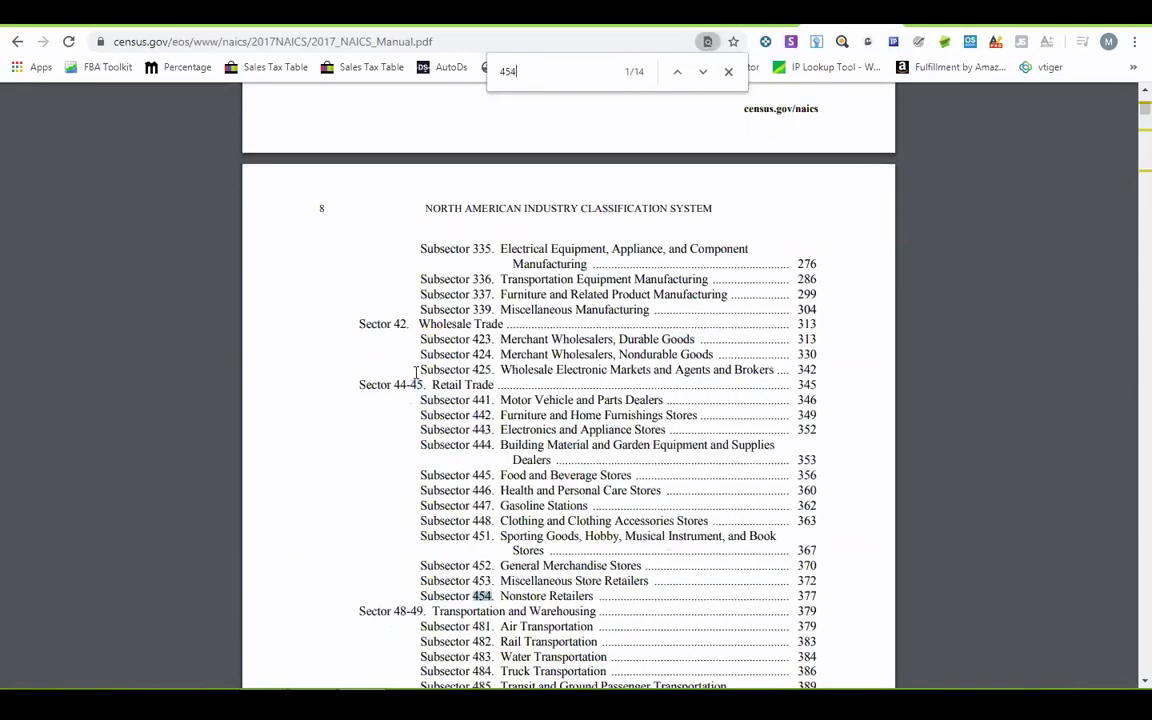
key(Return)
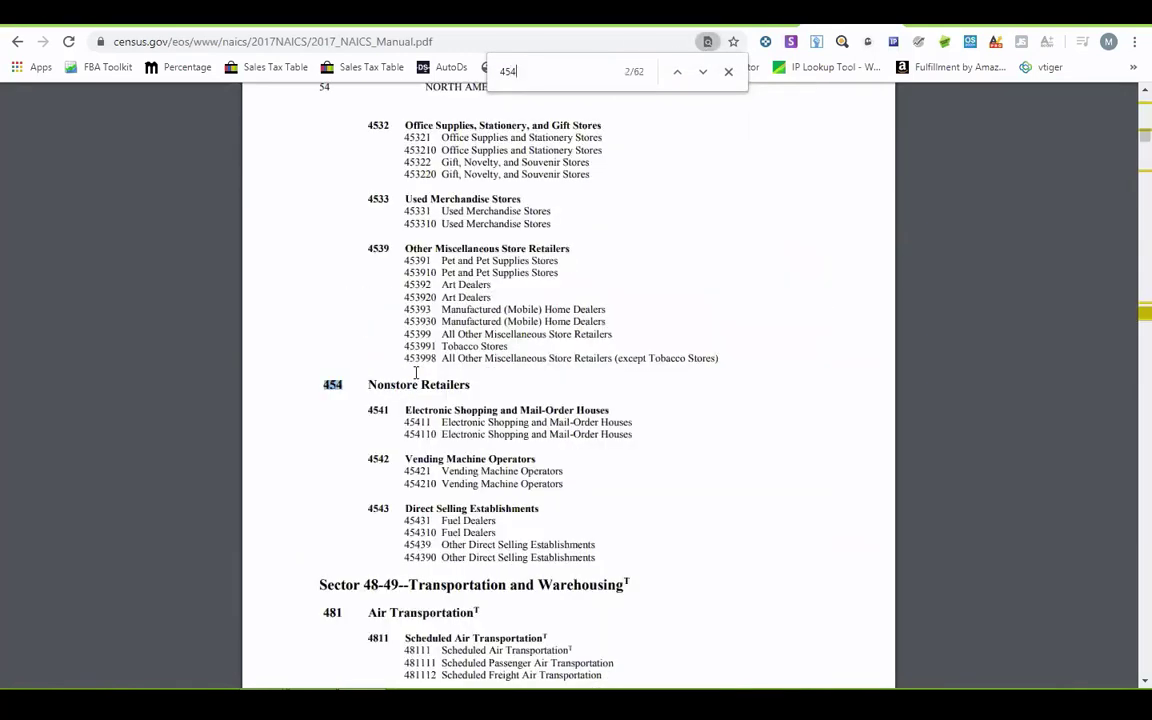
key(Escape)
double_click(417, 434)
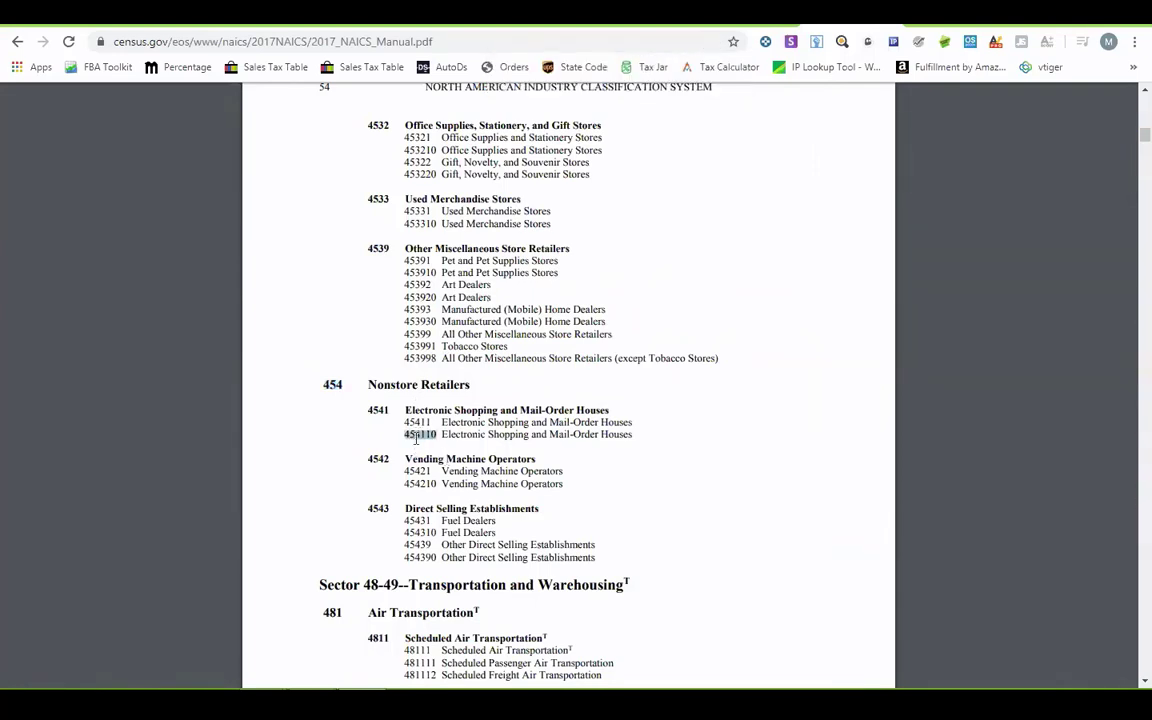
scroll(466, 452, down, 2)
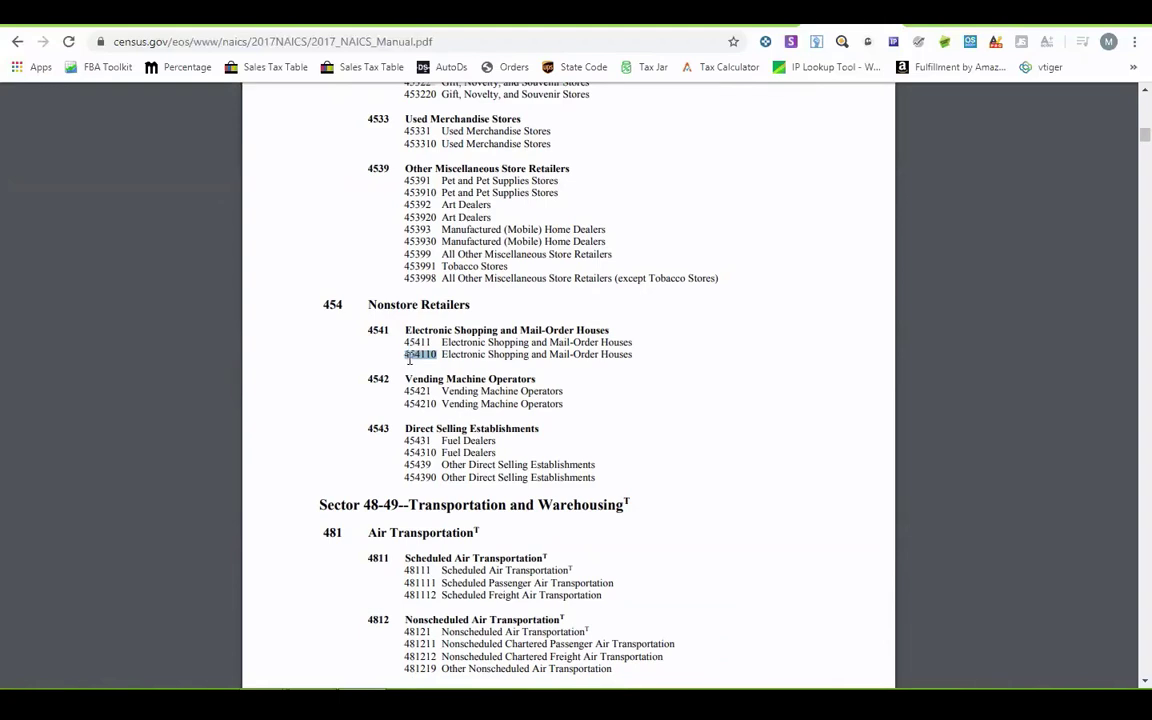
double_click(417, 342)
double_click(411, 354)
double_click(416, 342)
- Check the 45411 matches in the manual, then return to the registration tab
key(ctrl+f)
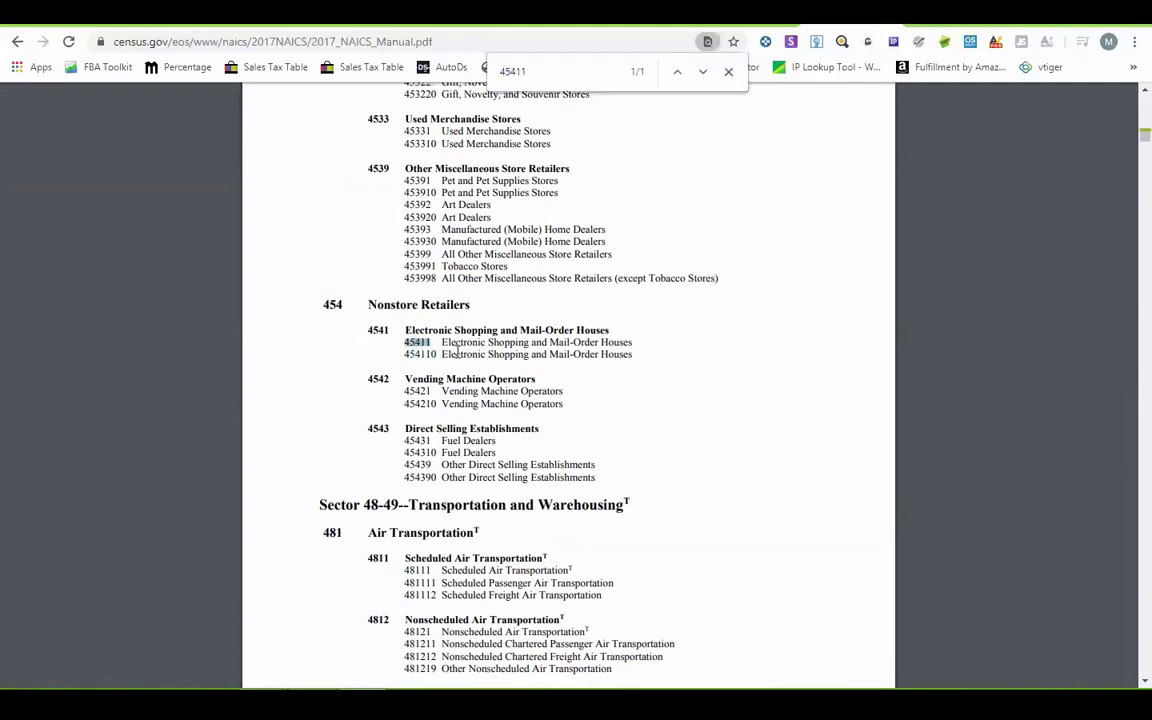
key(Return)
key(Escape)
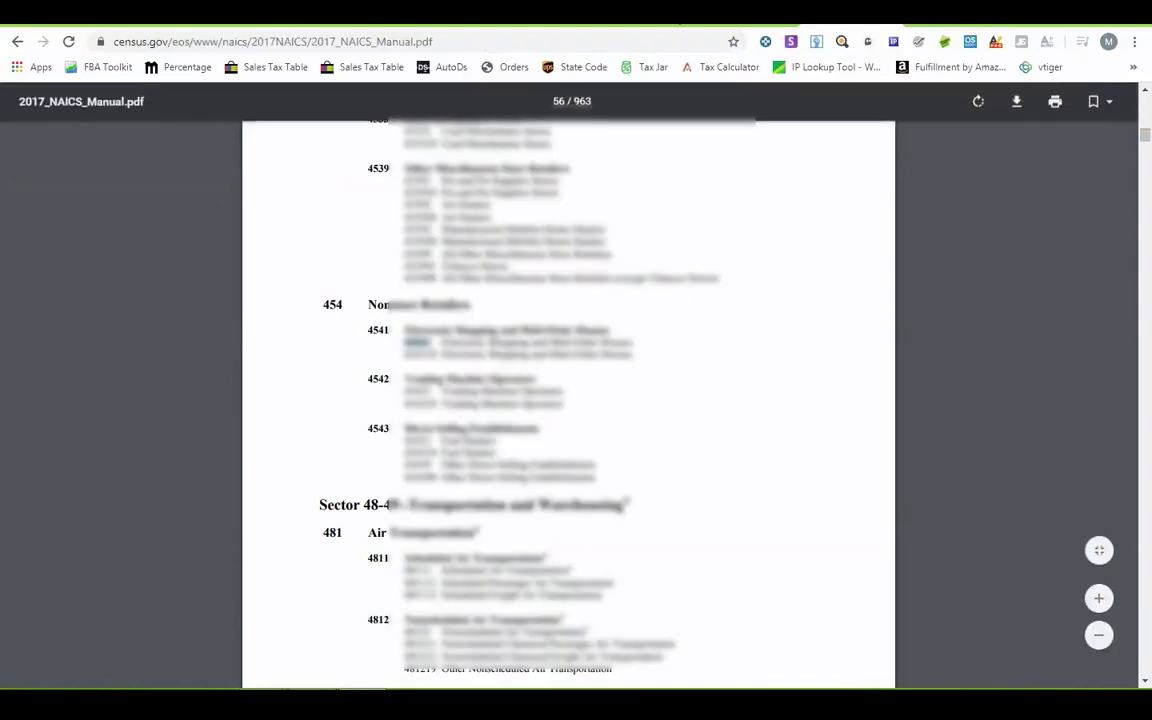
key(ctrl+Tab)
- Enter NAICS code 454110, copied from the manual, in the NAICS Code field
click(477, 412)
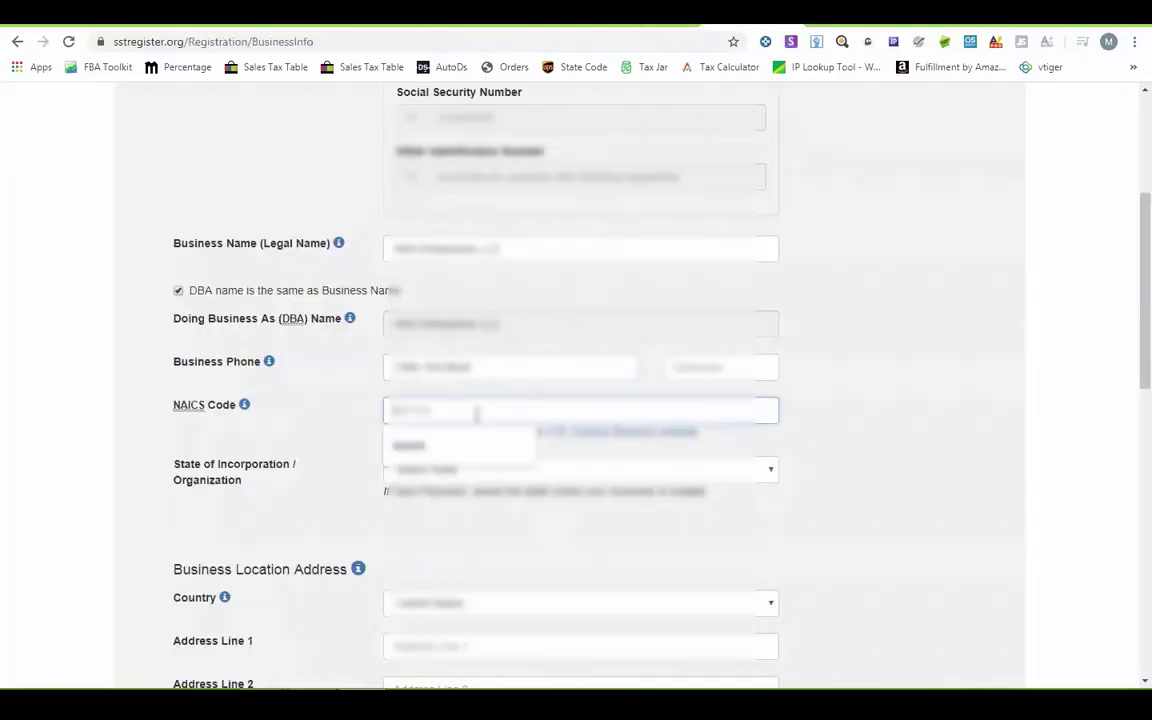
text(4541100)
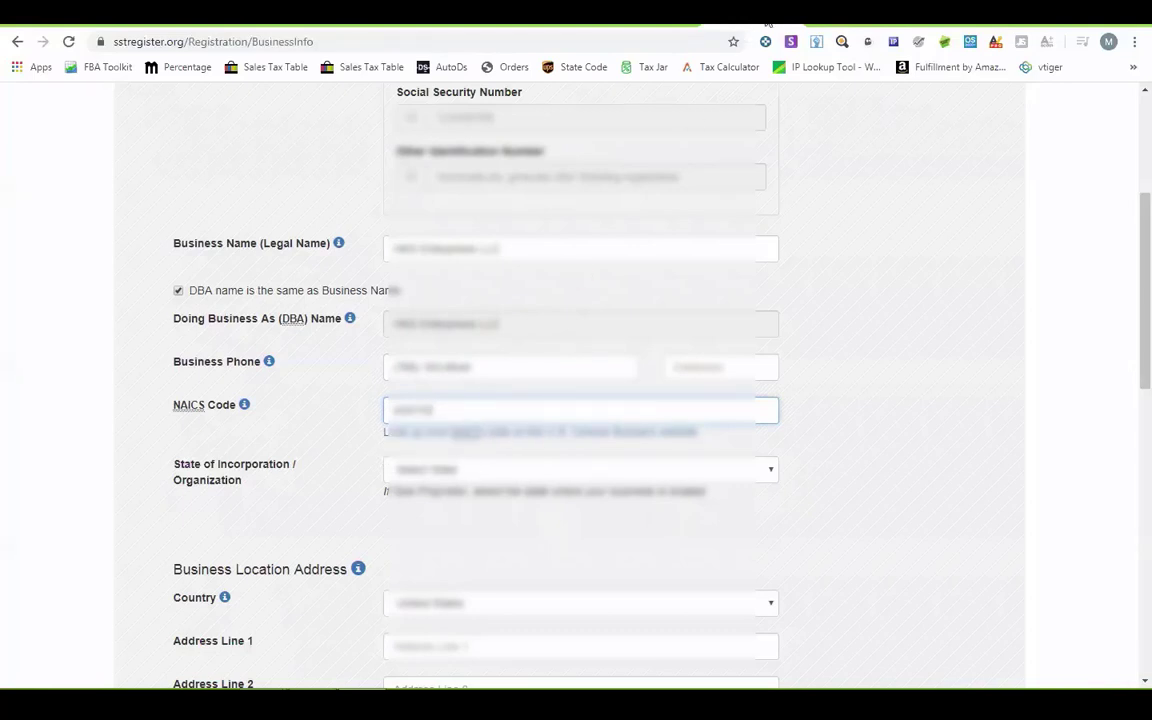
click(848, 22)
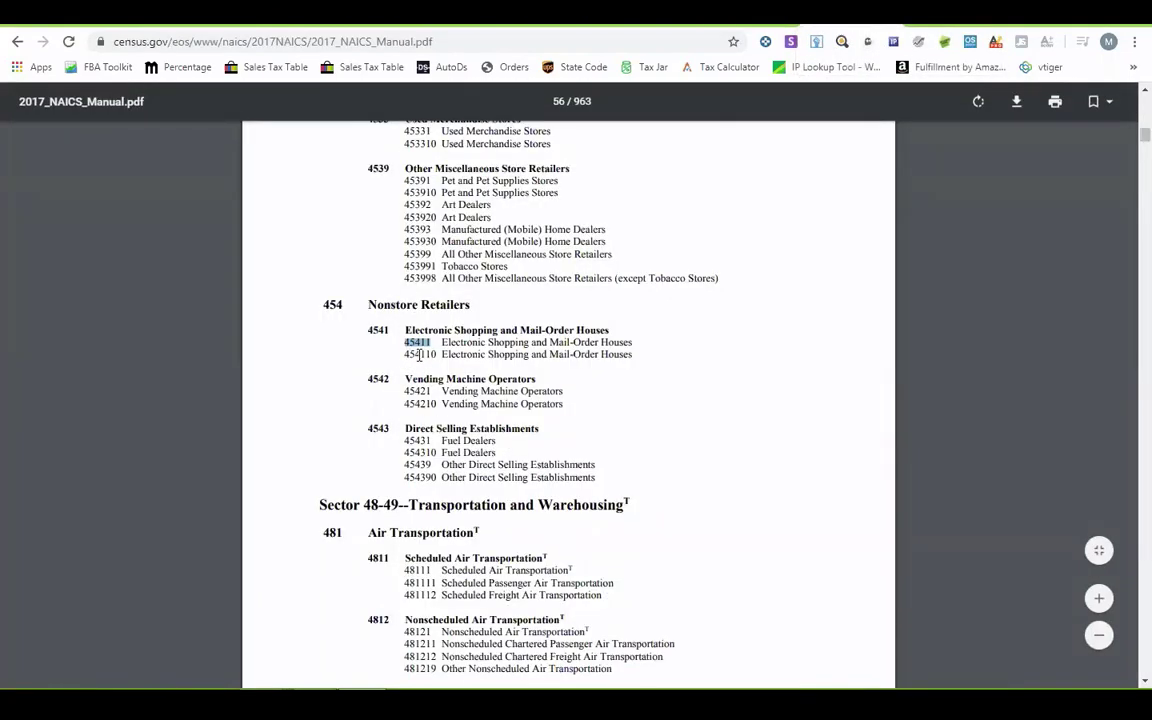
double_click(420, 355)
key(ctrl+c)
click(731, 28)
key(ctrl+v)
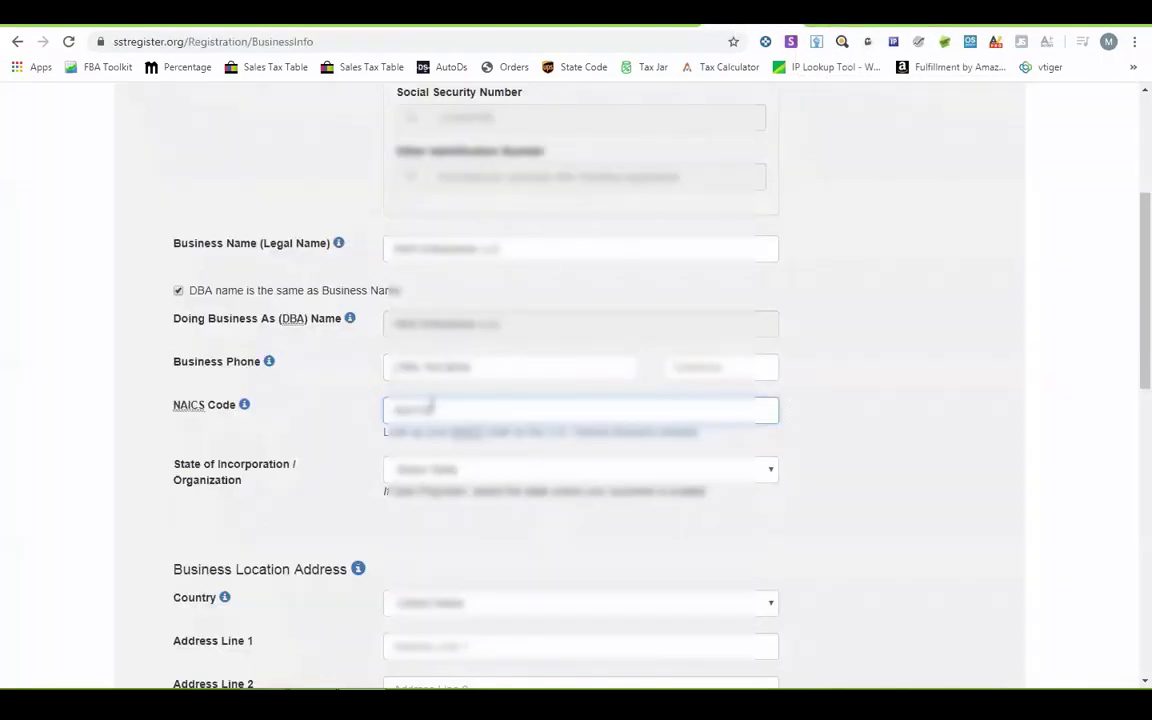
- Set State of Incorporation to Wyoming
scroll(450, 400, down, 1)
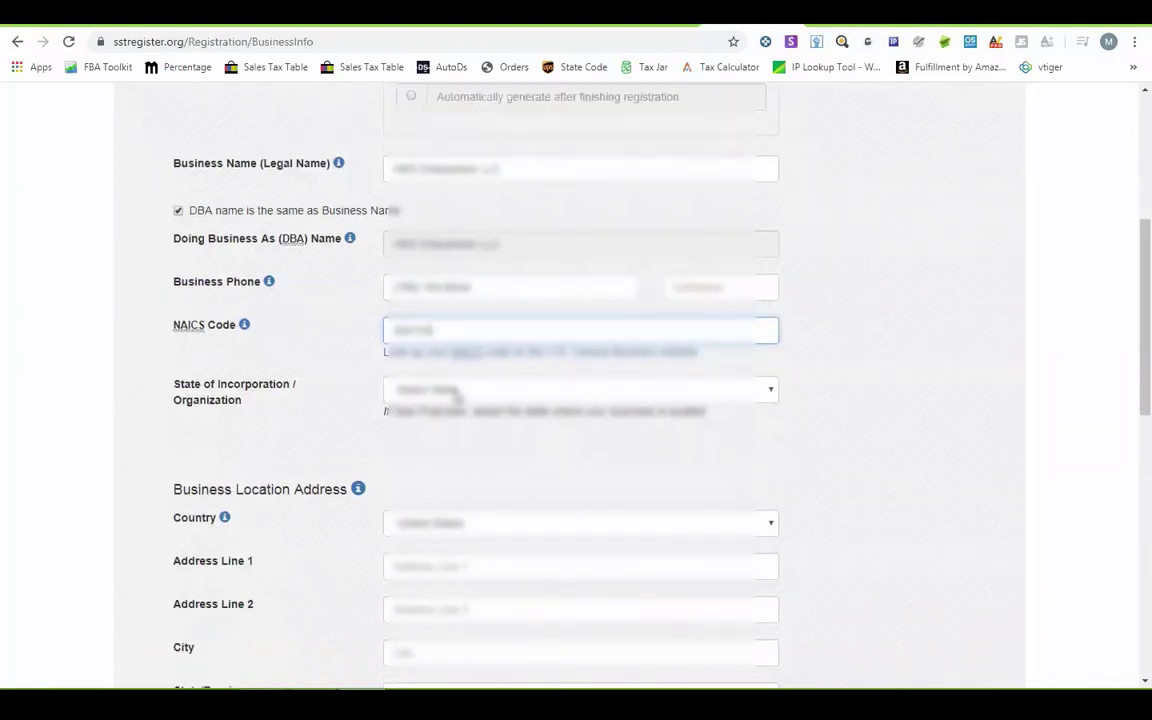
click(456, 390)
click(456, 390)
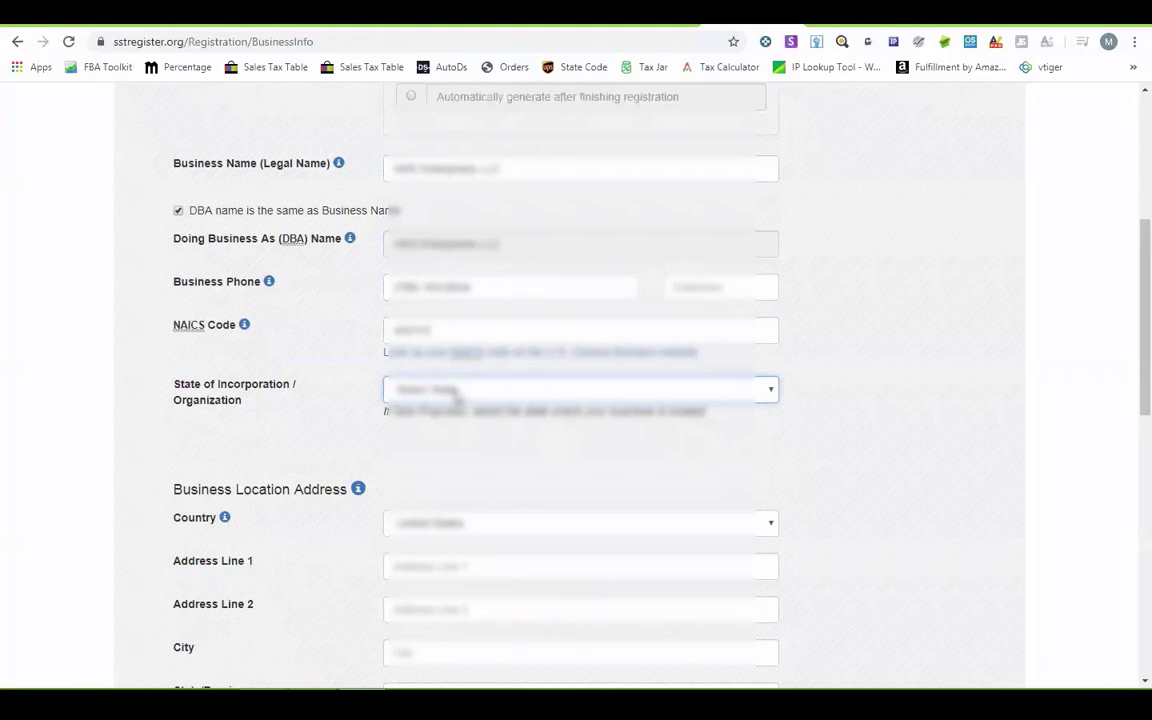
click(456, 390)
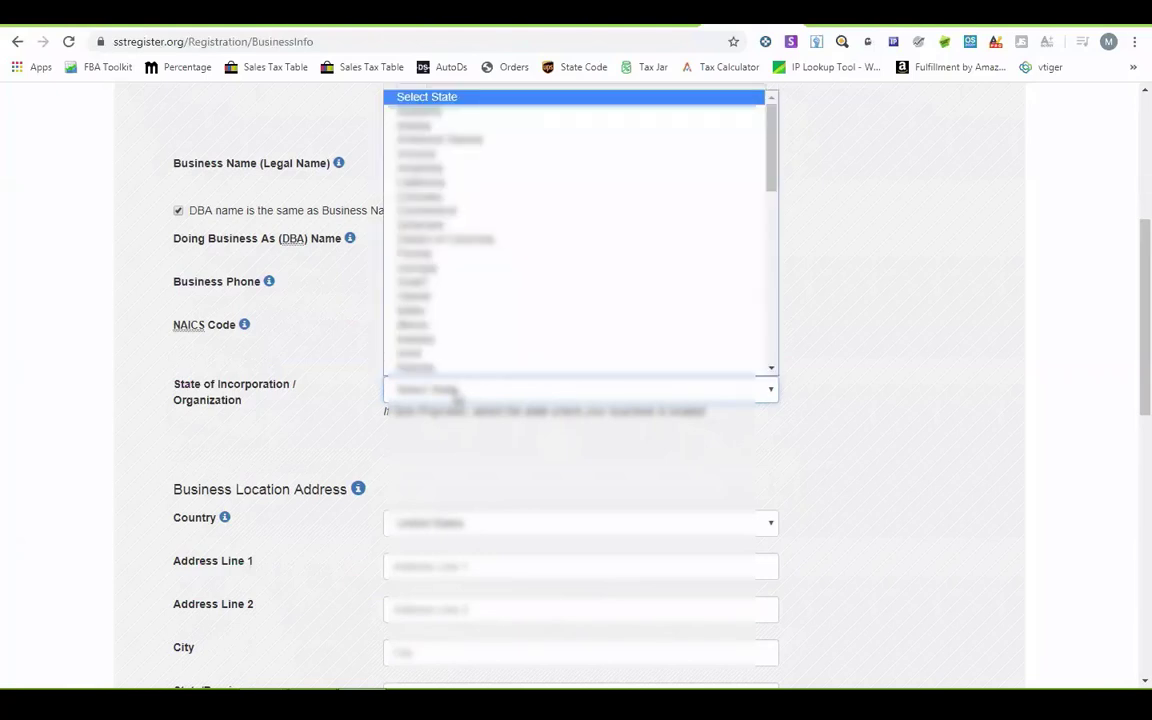
key(w)
key(y)
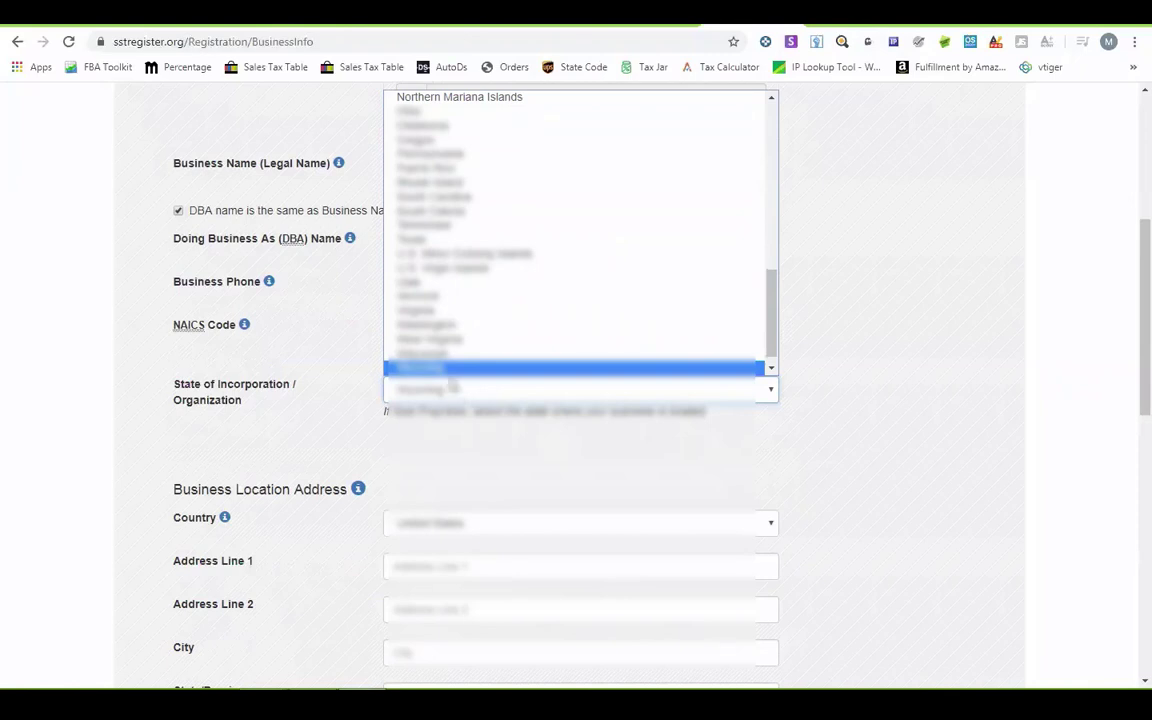
key(Return)
scroll(337, 406, down, 3)
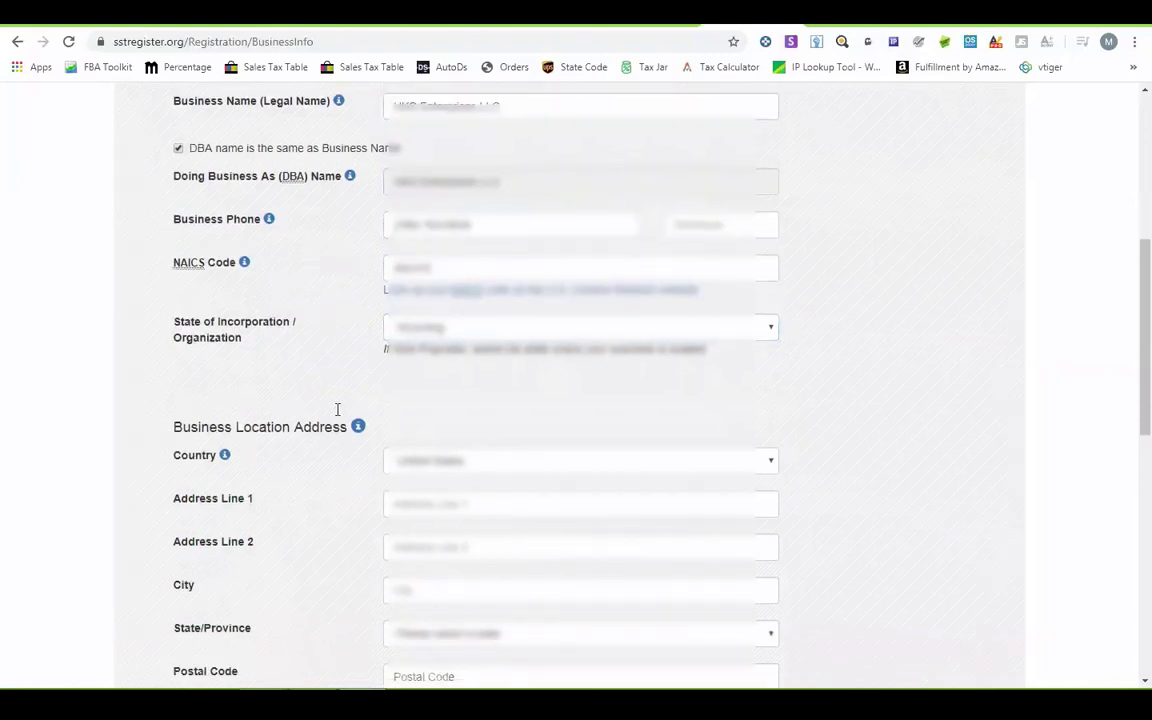
- Copy the street address from the notes into business Address Line 1
click(441, 328)
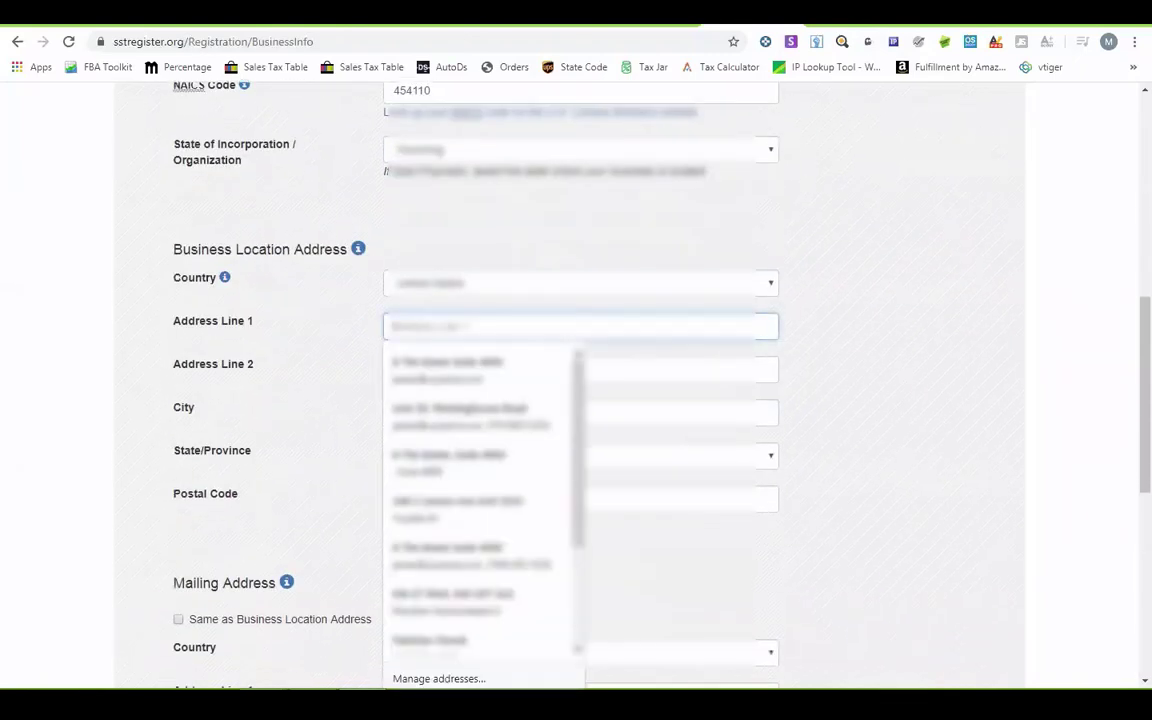
key(alt+Tab)
click(110, 177)
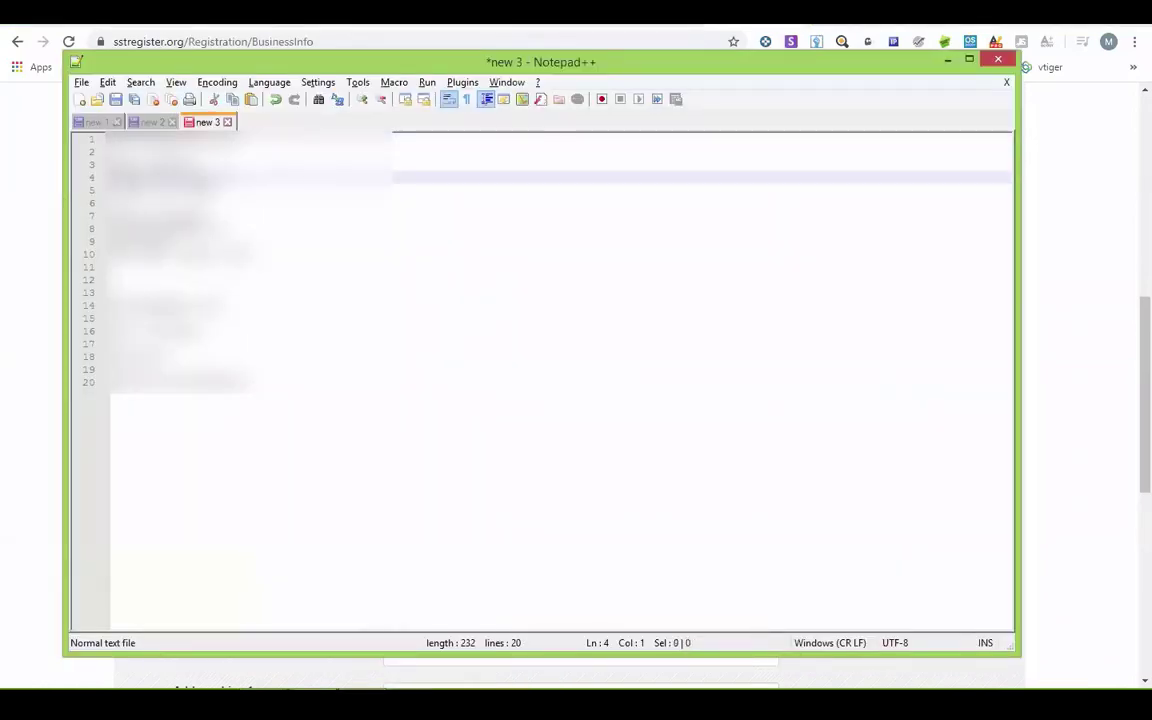
key(shift+End)
key(ctrl+c)
key(alt+Tab)
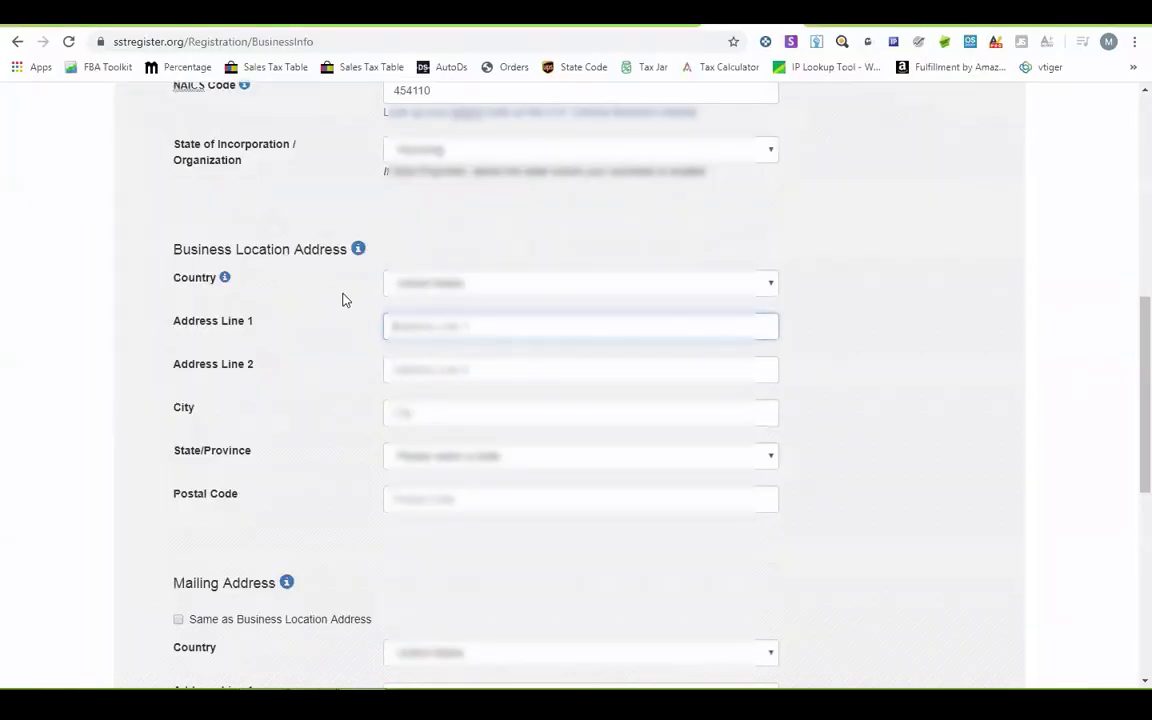
key(ctrl+v)
key(Tab)
- Copy the city, Casper, from the notes into the business City field
key(alt+Tab)
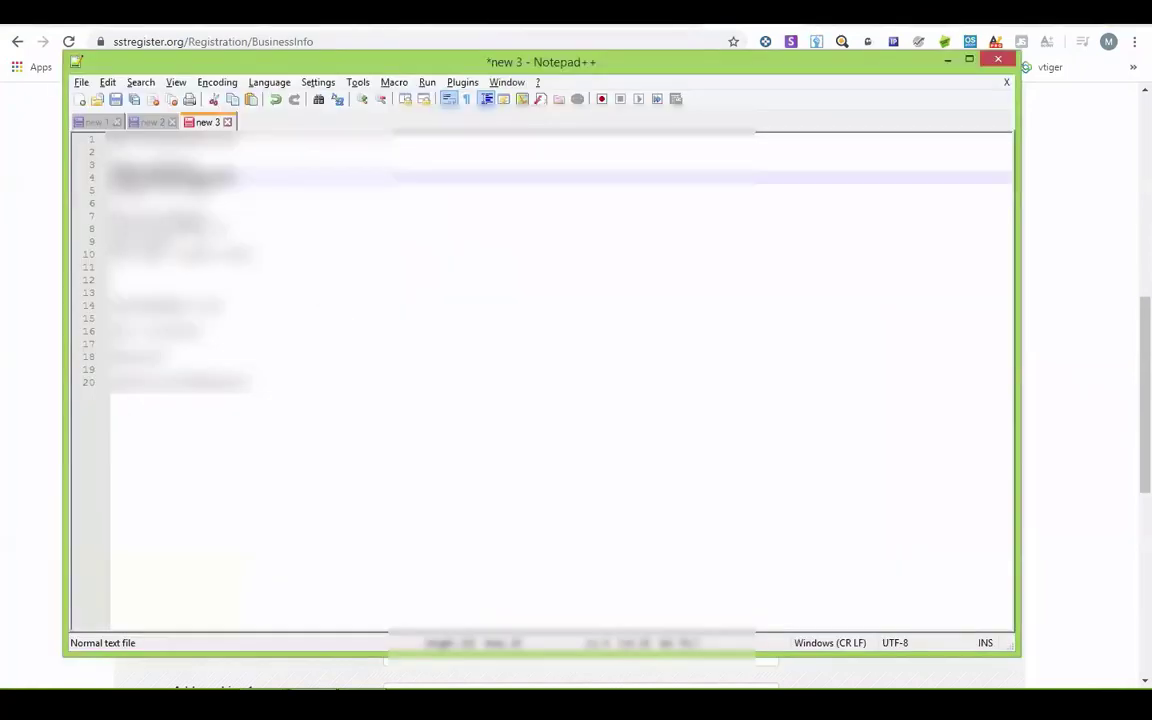
key(Down)
key(Home)
key(shift+End)
key(ctrl+c)
key(alt+Tab)
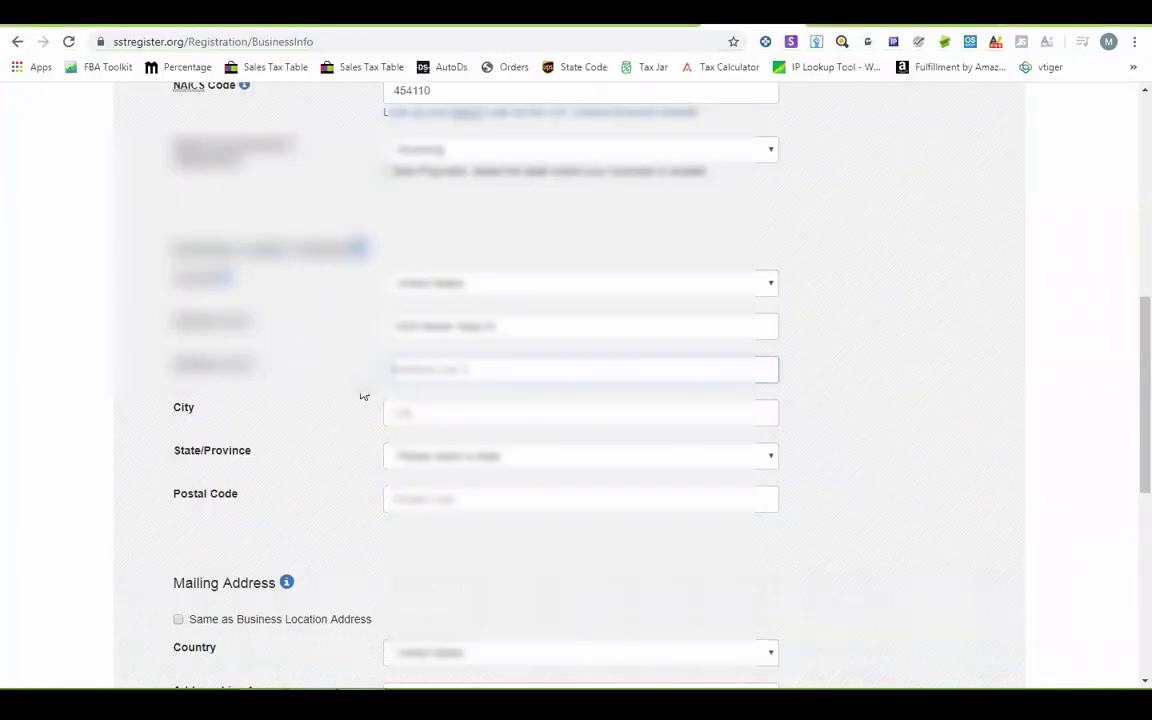
click(392, 414)
key(ctrl+v)
- Set State/Province to Wyoming and paste the business postal code
key(alt+Tab)
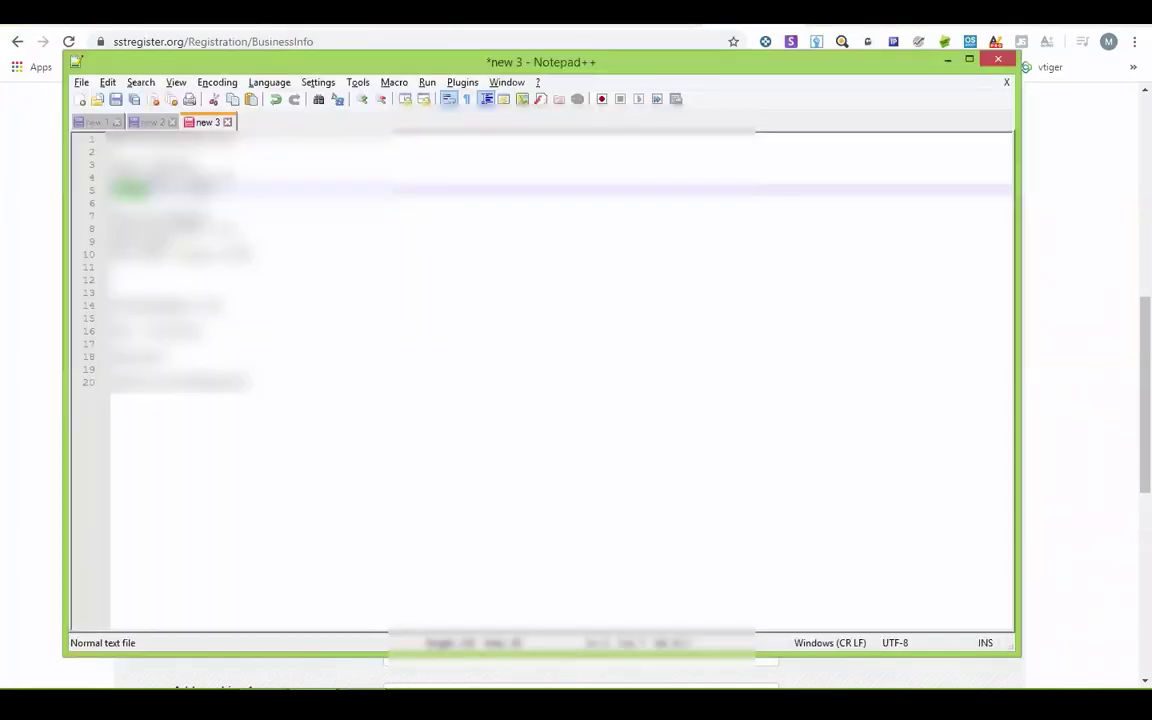
key(alt+Tab)
key(Tab)
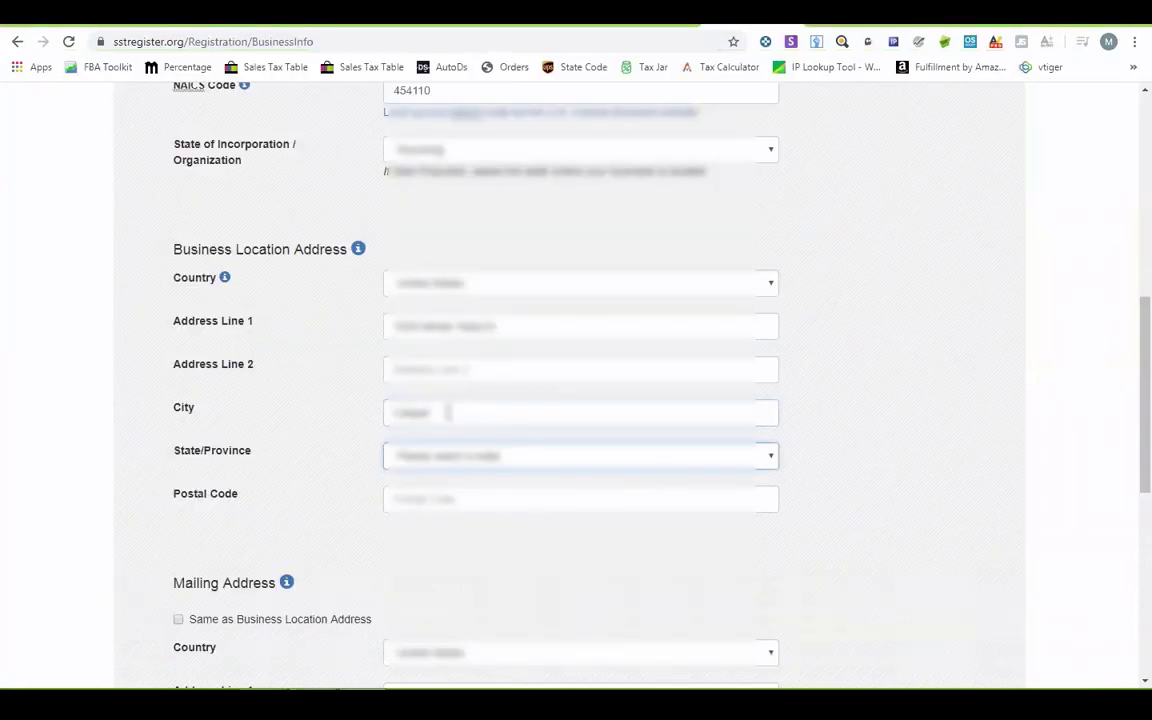
text(wy)
key(alt+Tab)
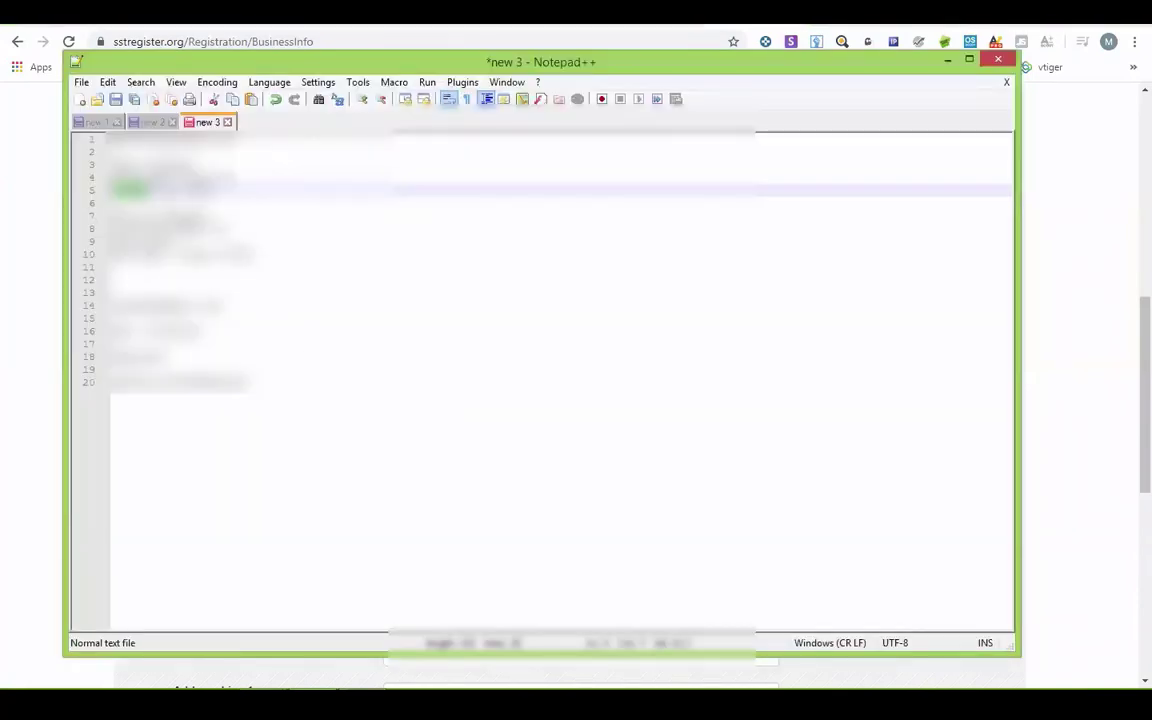
key(alt+Tab)
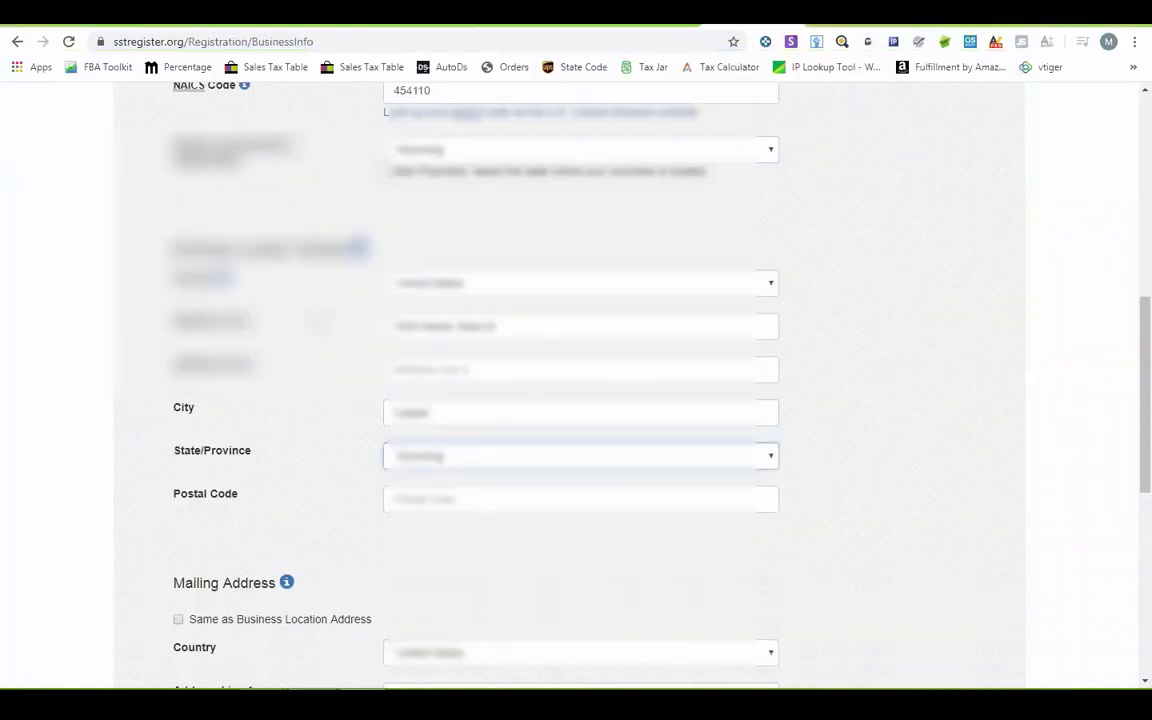
click(442, 496)
key(ctrl+v)
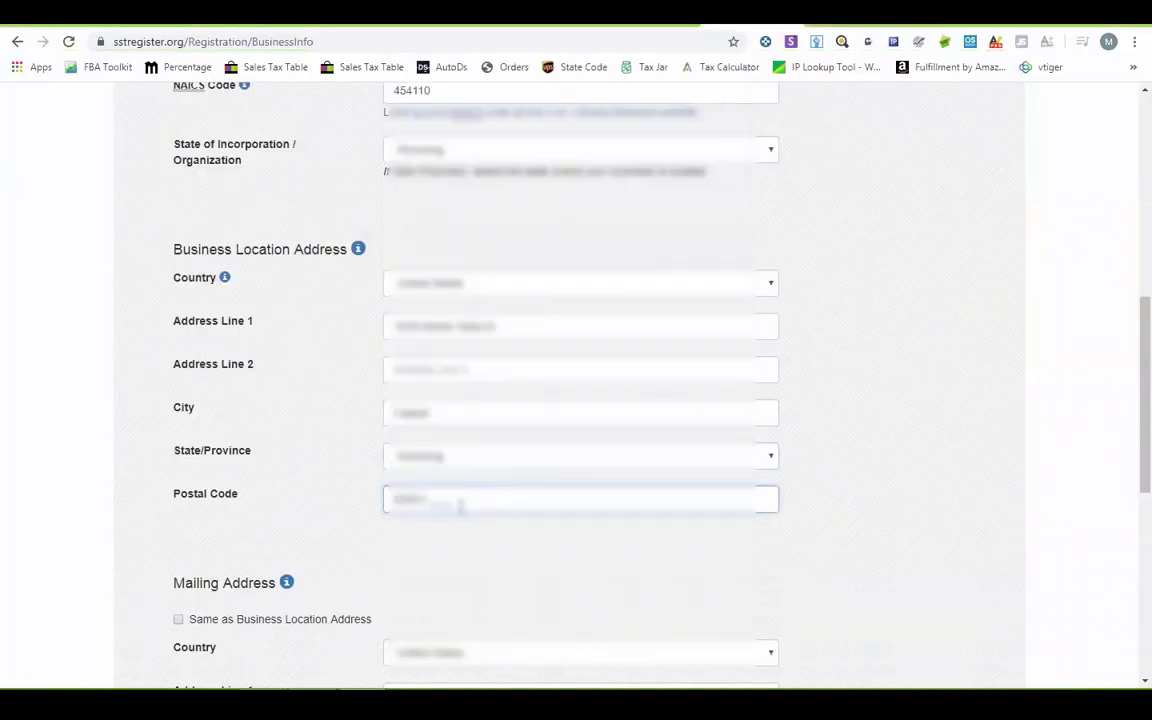
- Keep United States as mailing country and ready the mailing Address Line 1
scroll(234, 493, down, 2)
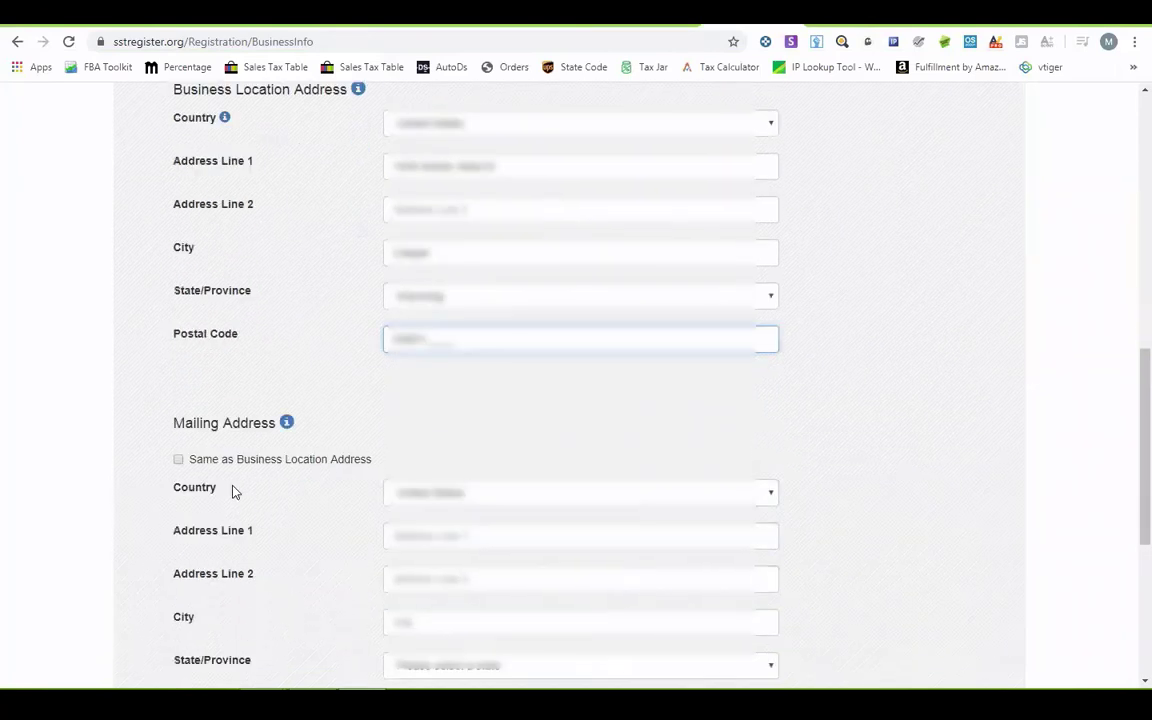
click(432, 490)
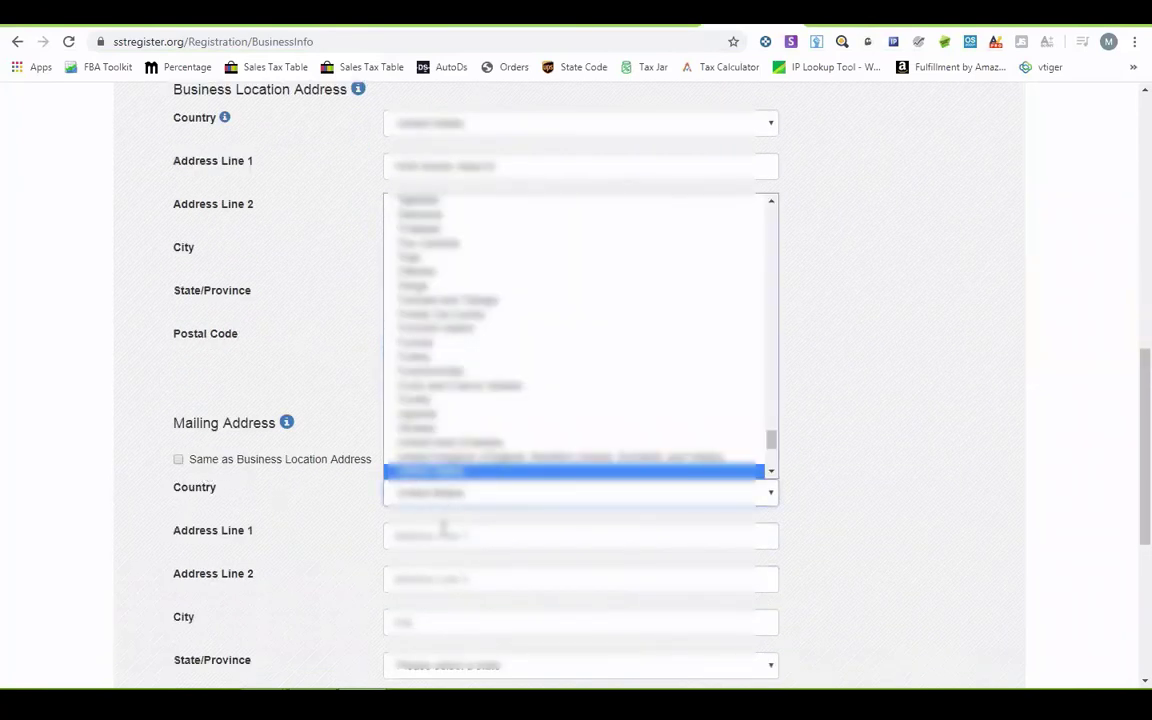
key(Tab)
click(856, 463)
scroll(856, 463, down, 1)
scroll(856, 463, down, 1)
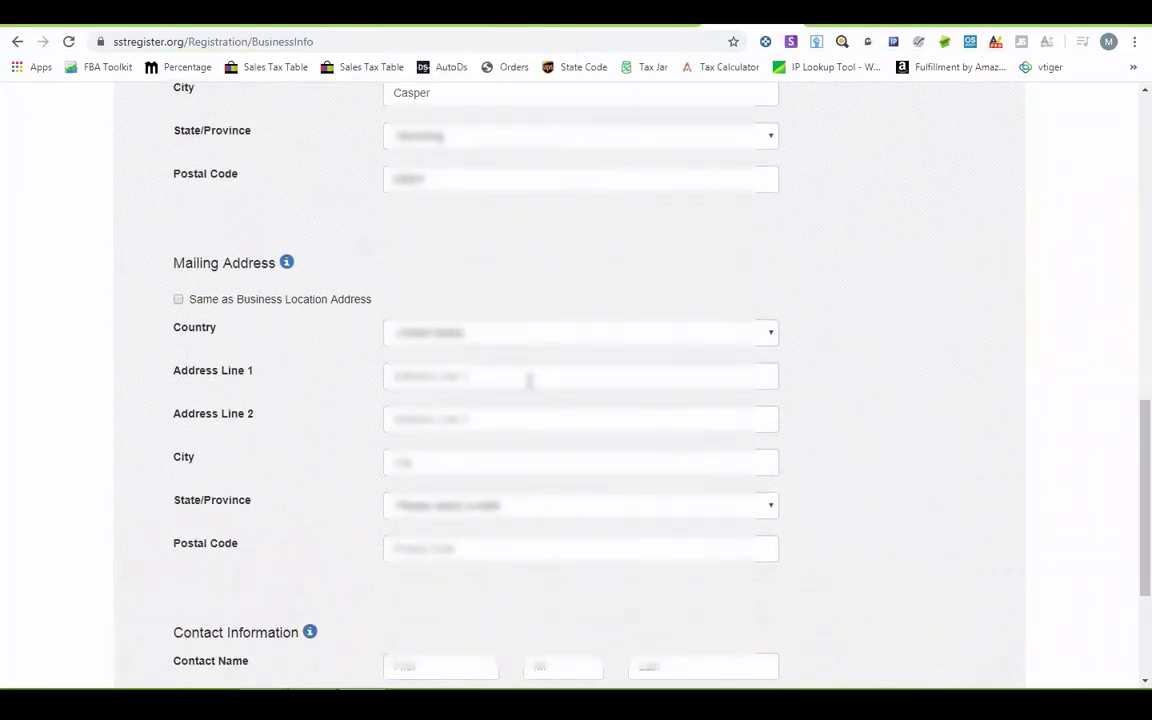
click(529, 378)
key(alt+Tab)
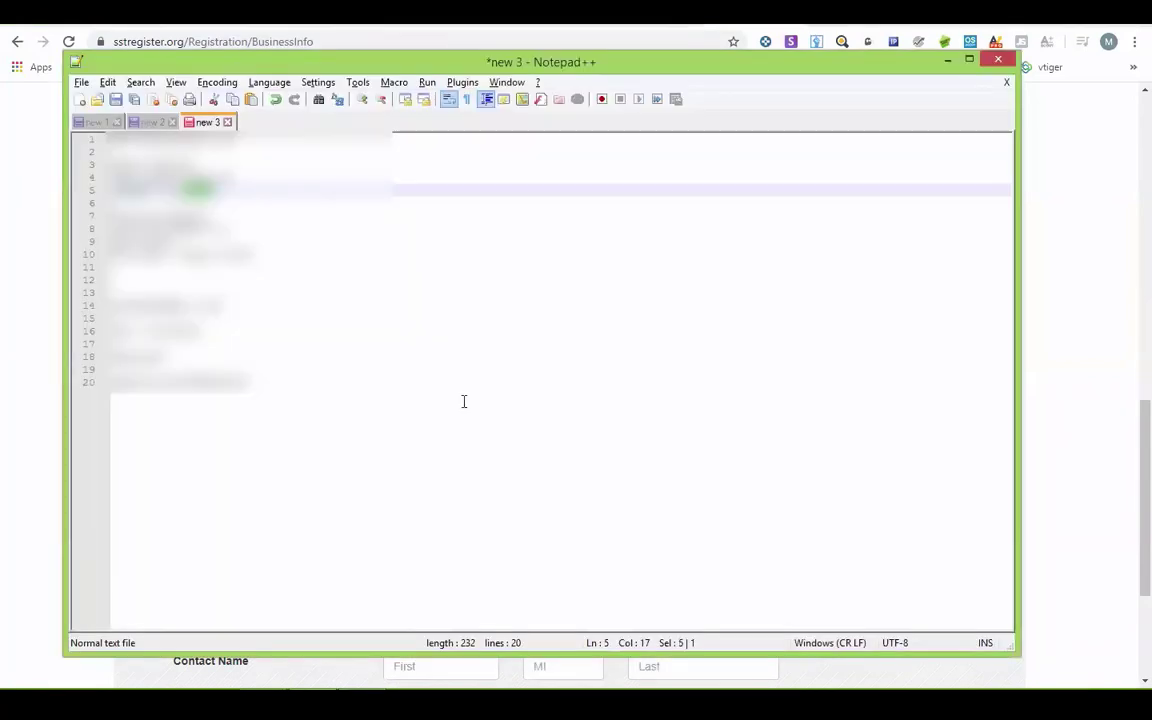
- Paste the mailing street and second address line from the notes into Address Lines 1 and 2
drag(110, 228, 232, 228)
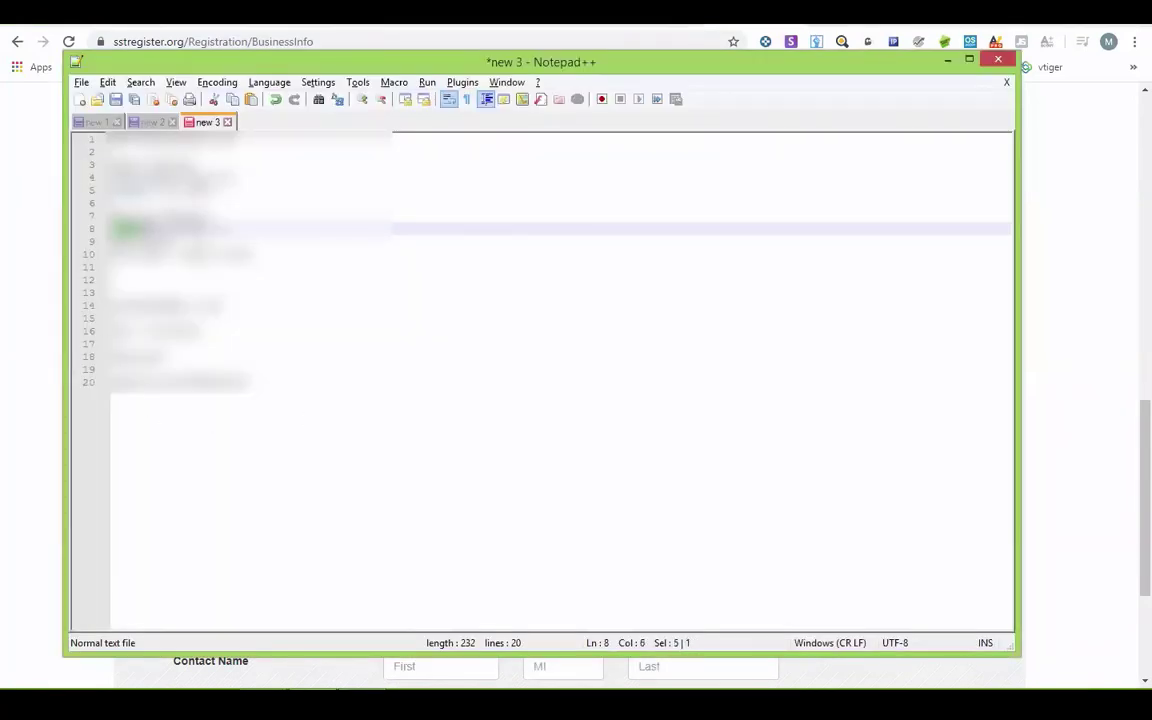
key(ctrl+c)
key(alt+Tab)
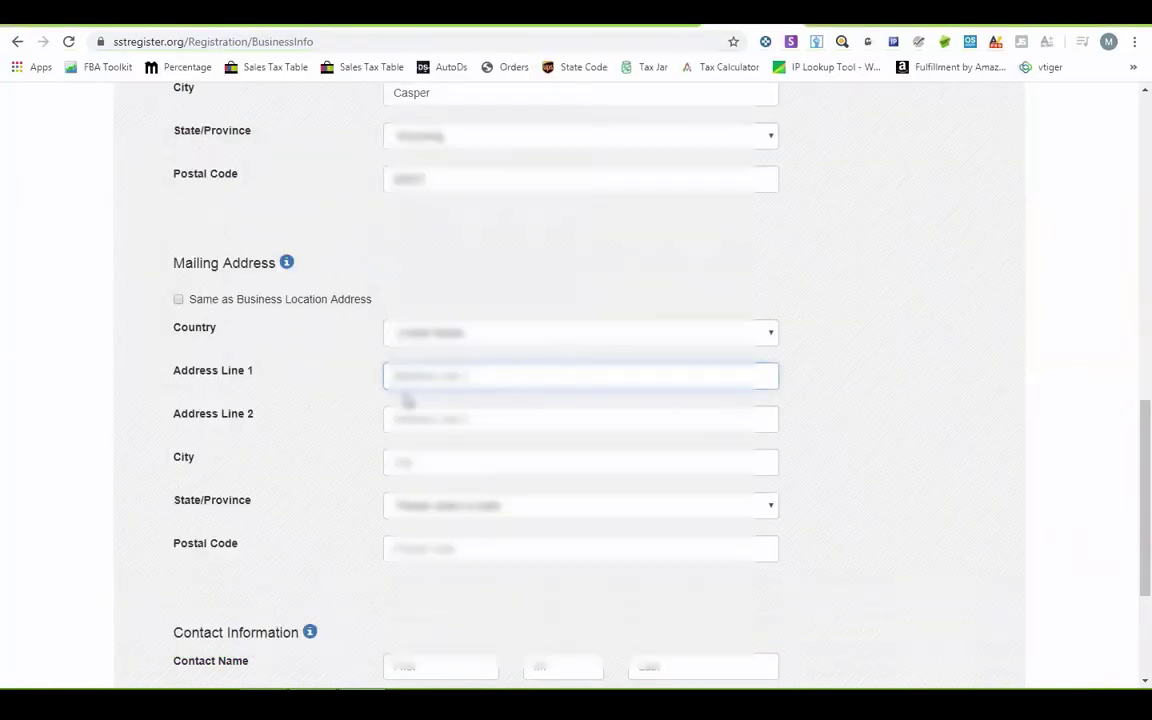
key(ctrl+v)
key(alt+Tab)
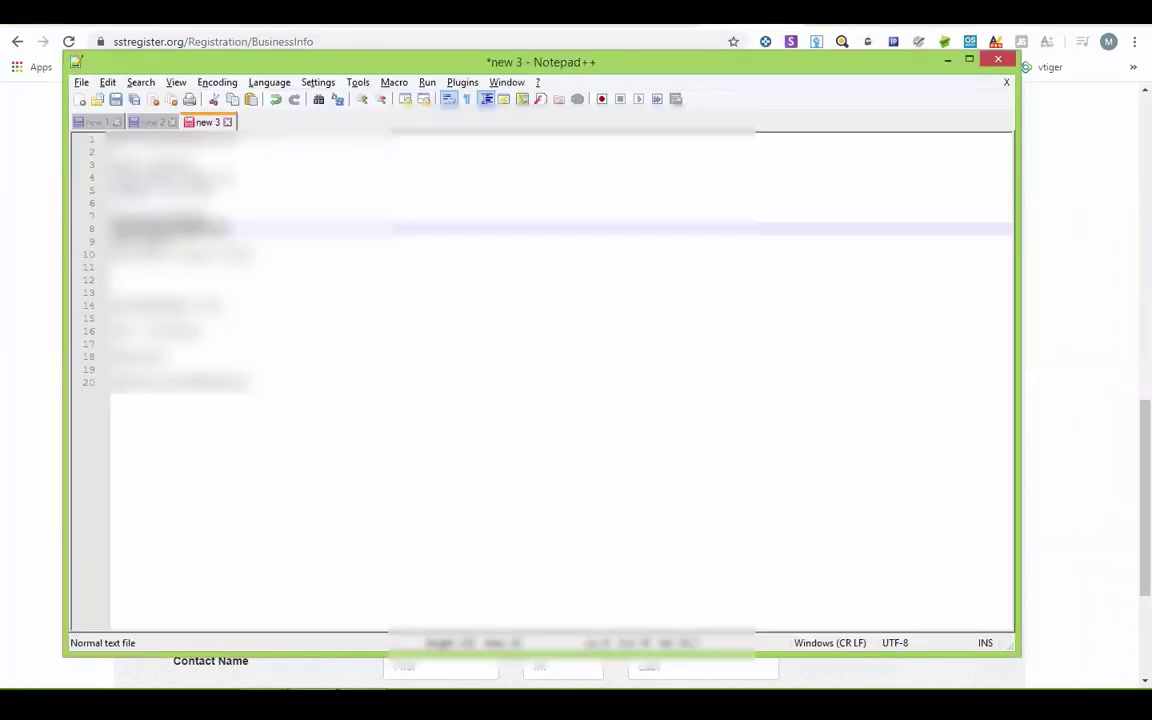
key(Down)
key(ctrl+c)
key(alt+Tab)
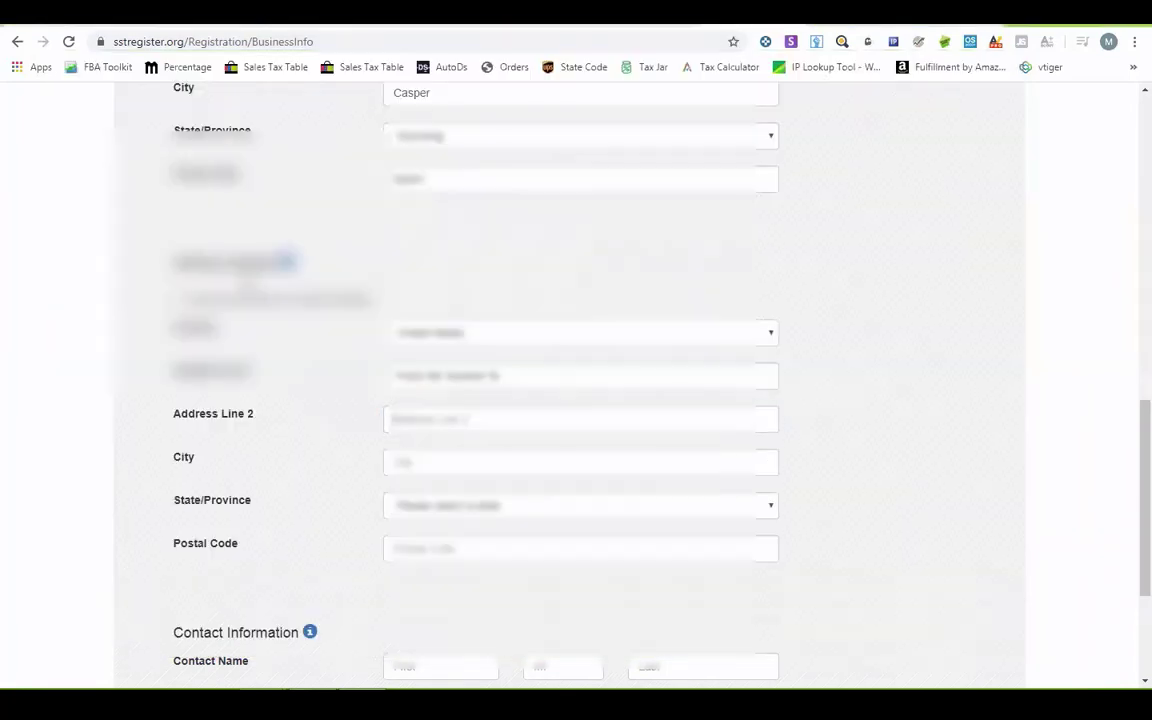
key(Tab)
key(ctrl+v)
- Paste the mailing city from the notes and enter 'or' as the State/Province
key(Tab)
key(alt+Tab)
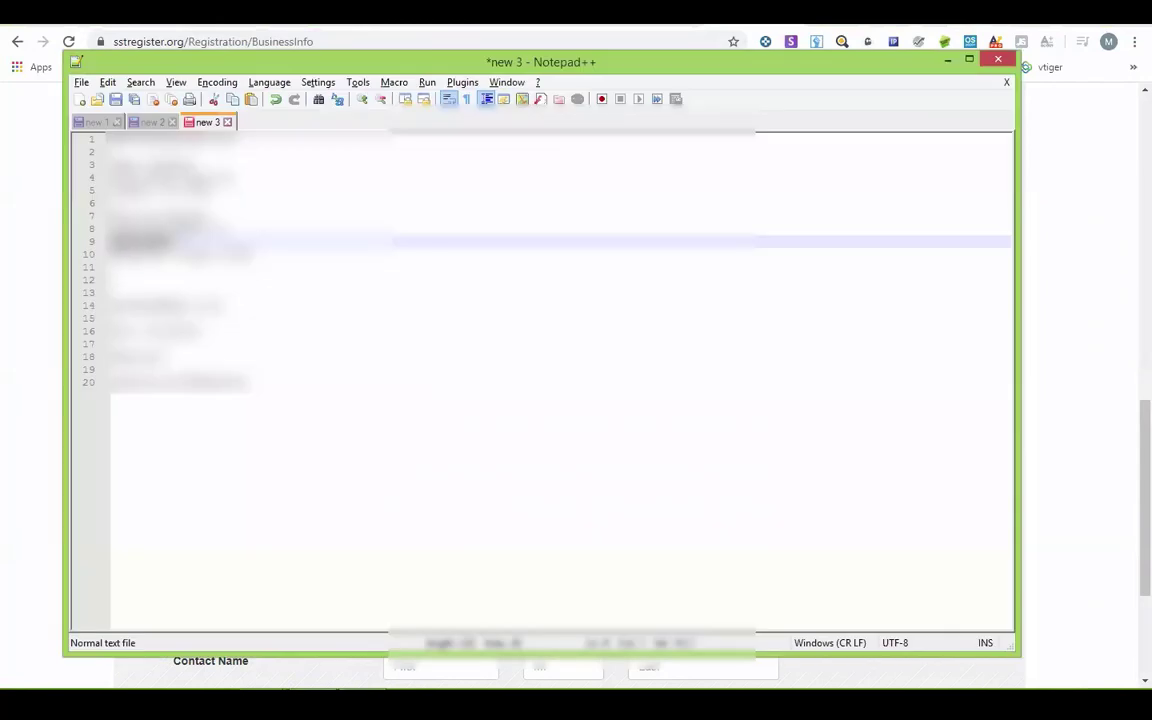
key(Down)
key(ctrl+c)
key(alt+Tab)
key(ctrl+v)
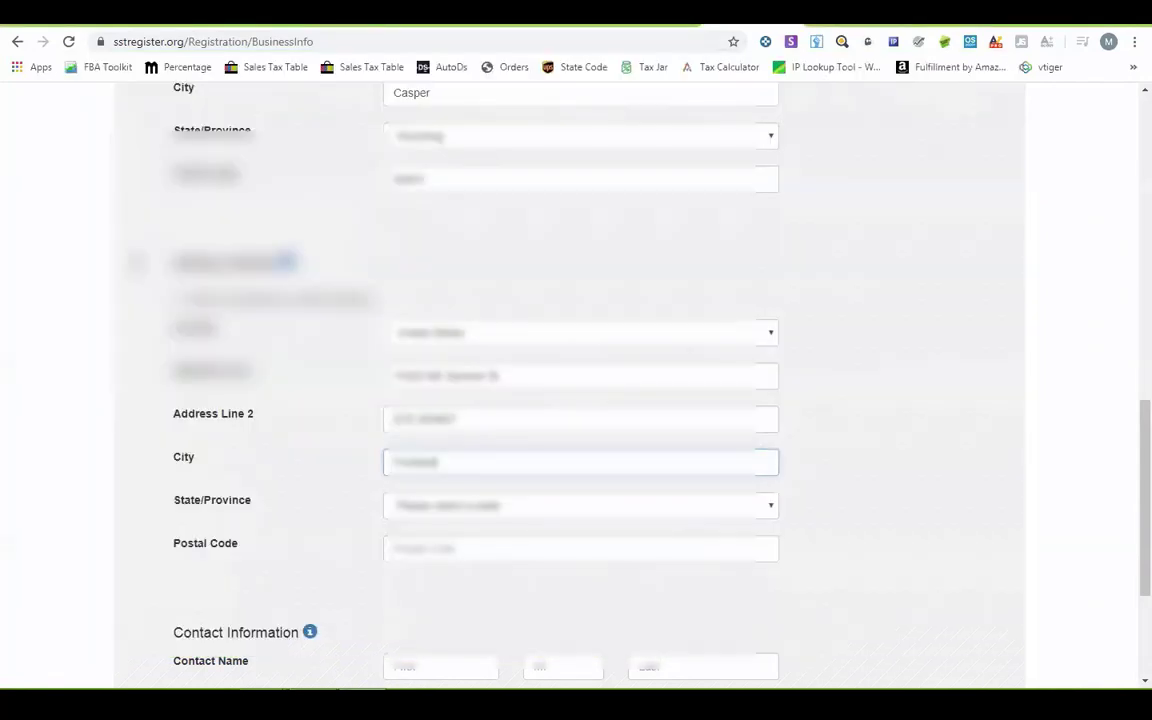
text(or)
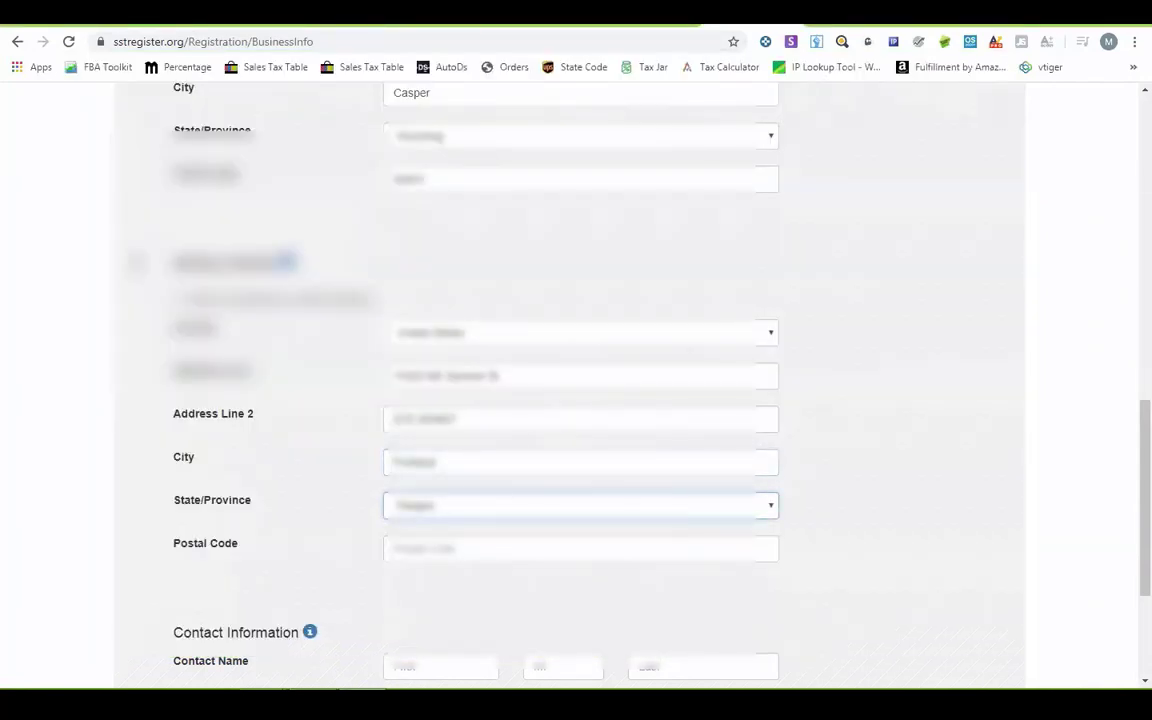
- Copy the postal code from the notes into the mailing Postal Code field
key(Tab)
key(alt+Tab)
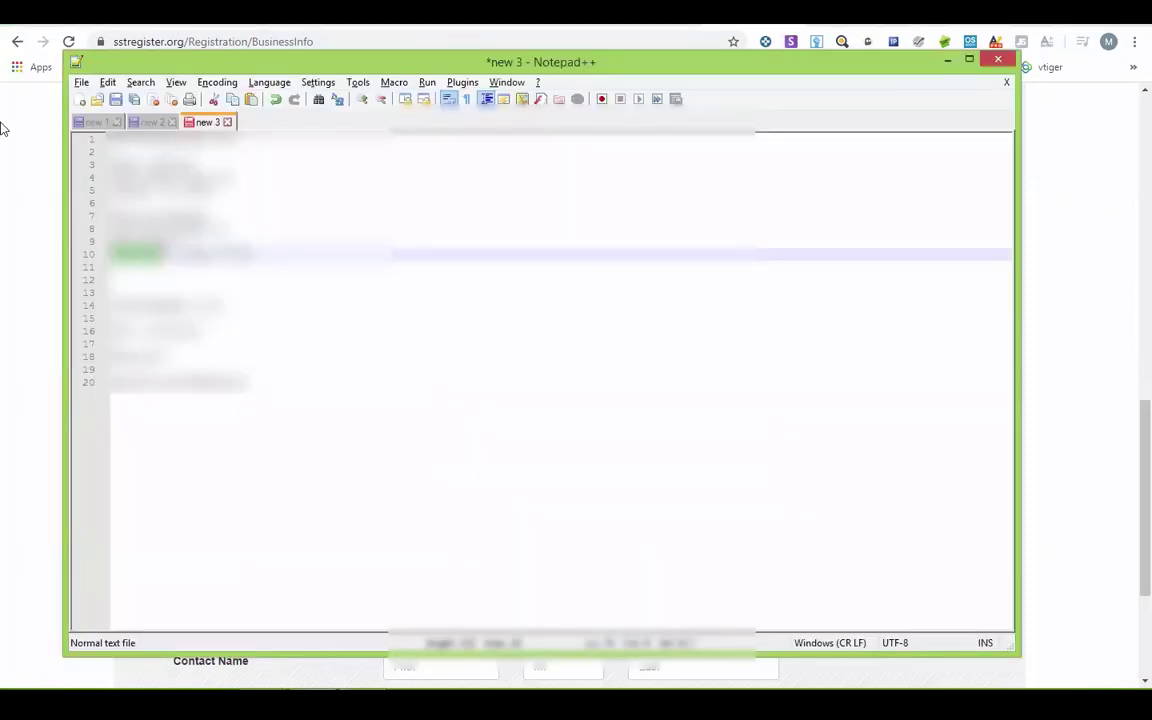
key(Down)
key(Up)
key(ctrl+shift+Left)
key(ctrl+c)
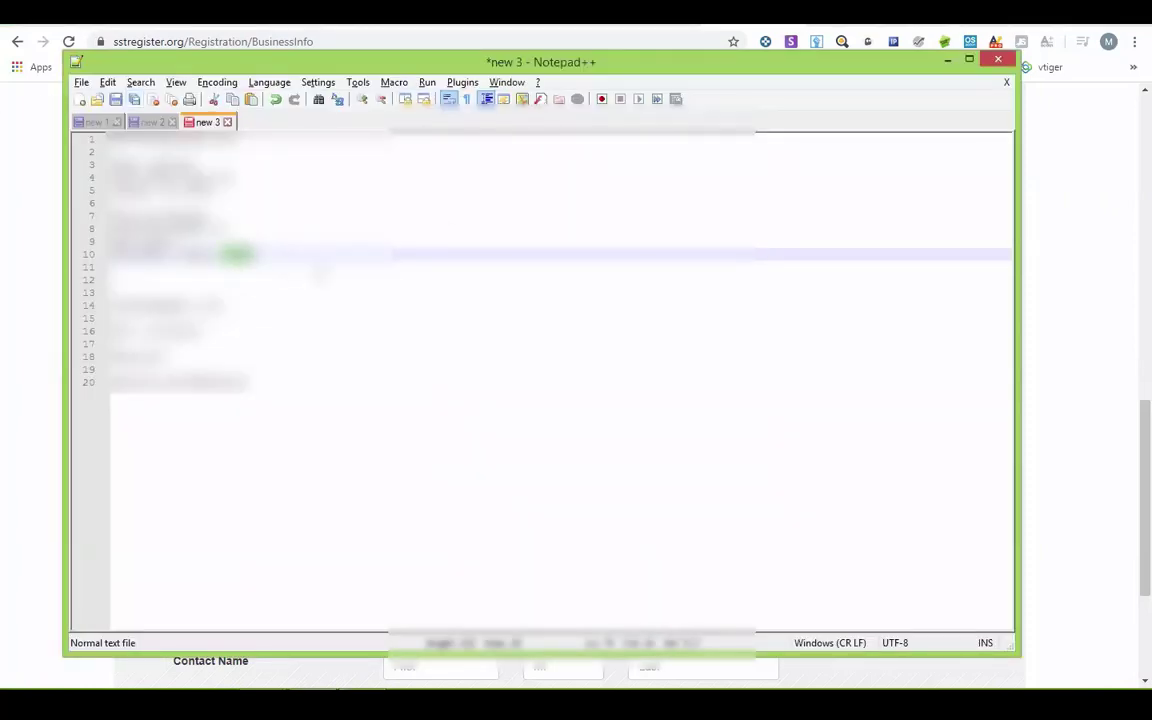
key(alt+Tab)
key(ctrl+v)
scroll(33, 411, down, 3)
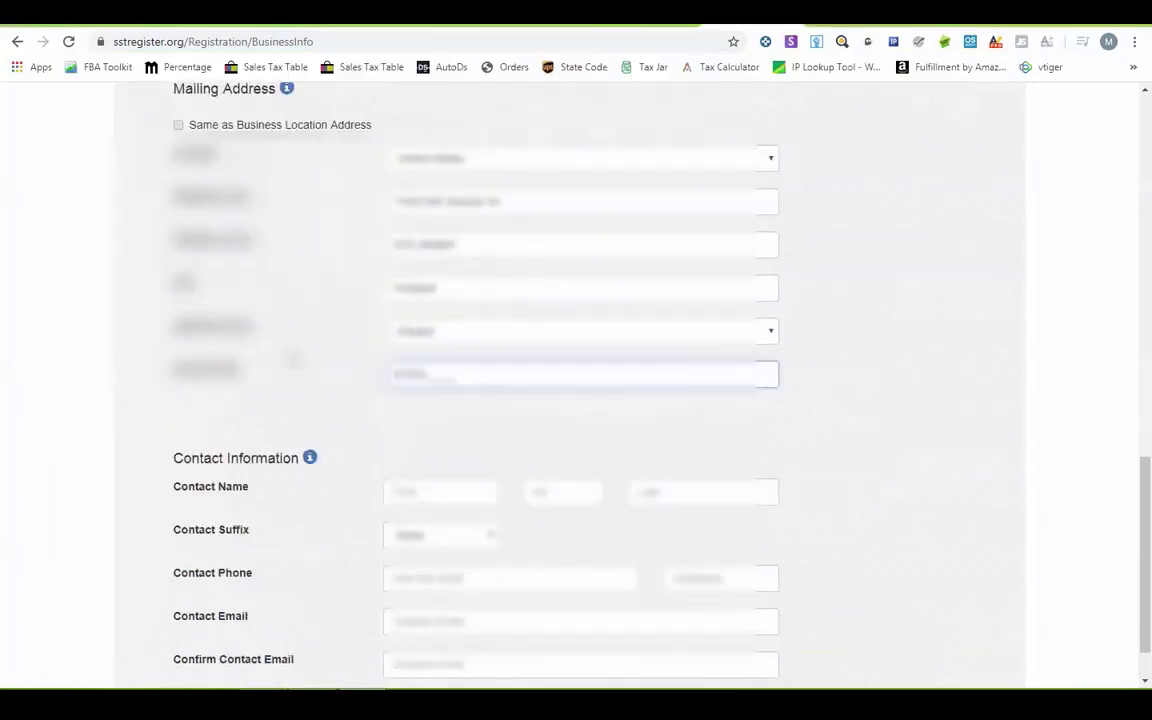
- Check the contact details in the notes and the Articles-of-Organisation-1.pdf document
click(405, 426)
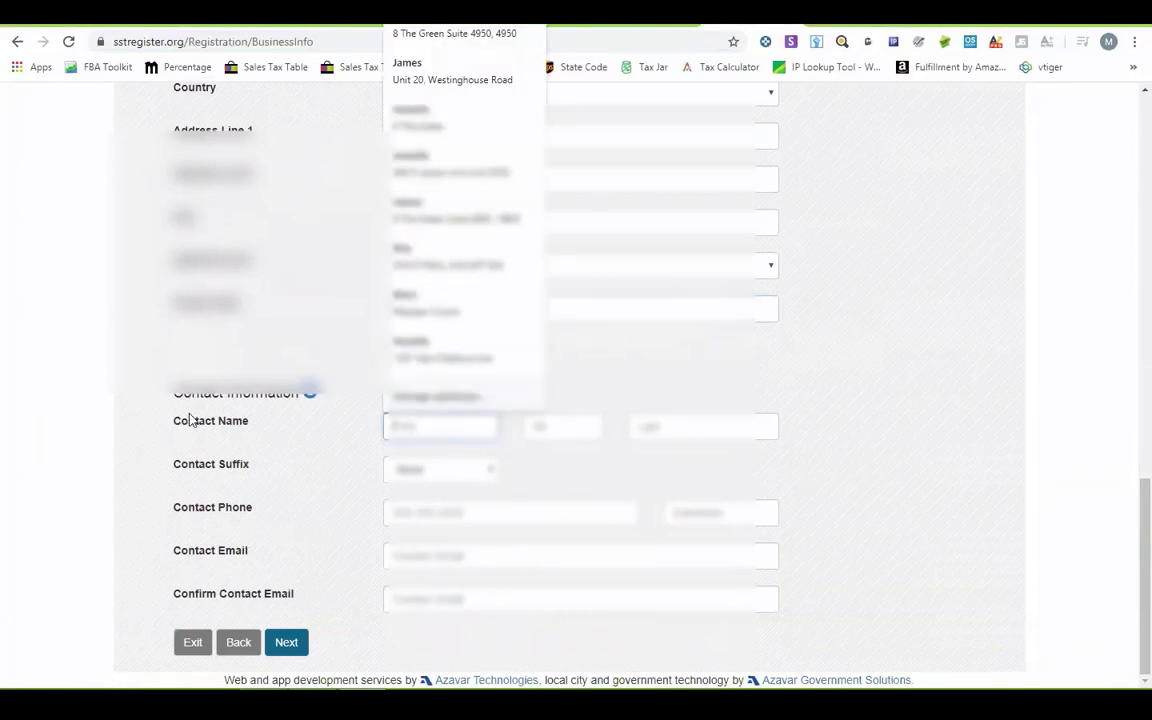
key(alt+Tab)
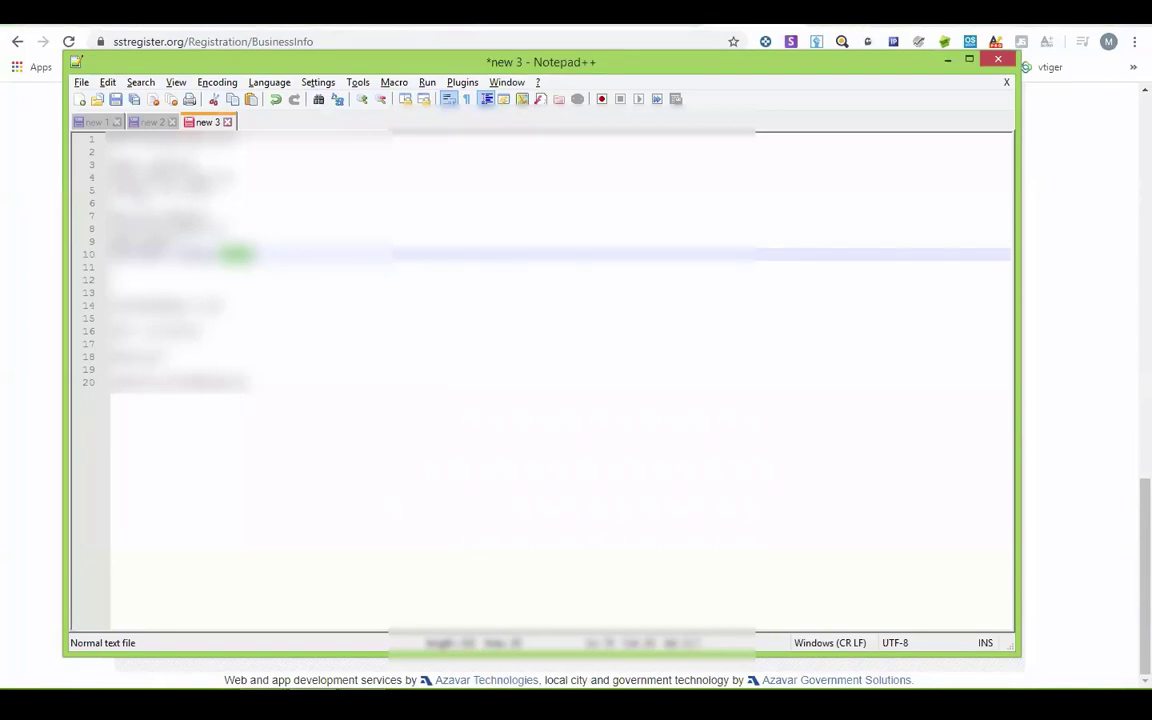
key(alt+Tab)
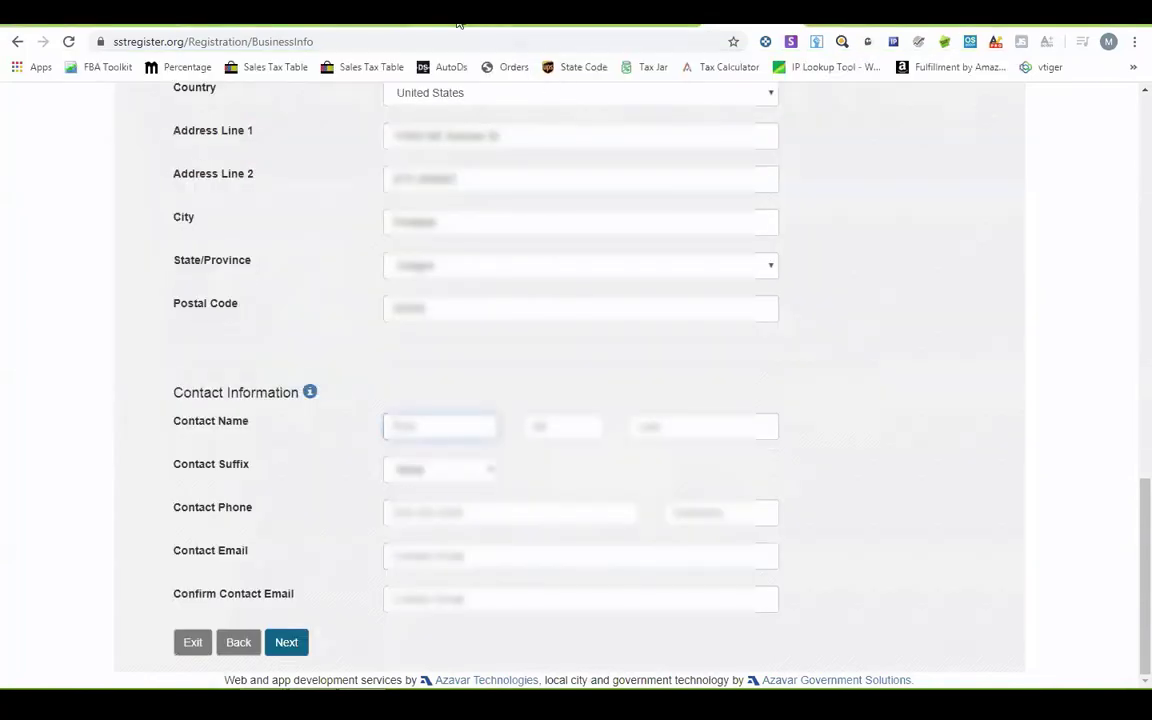
click(458, 22)
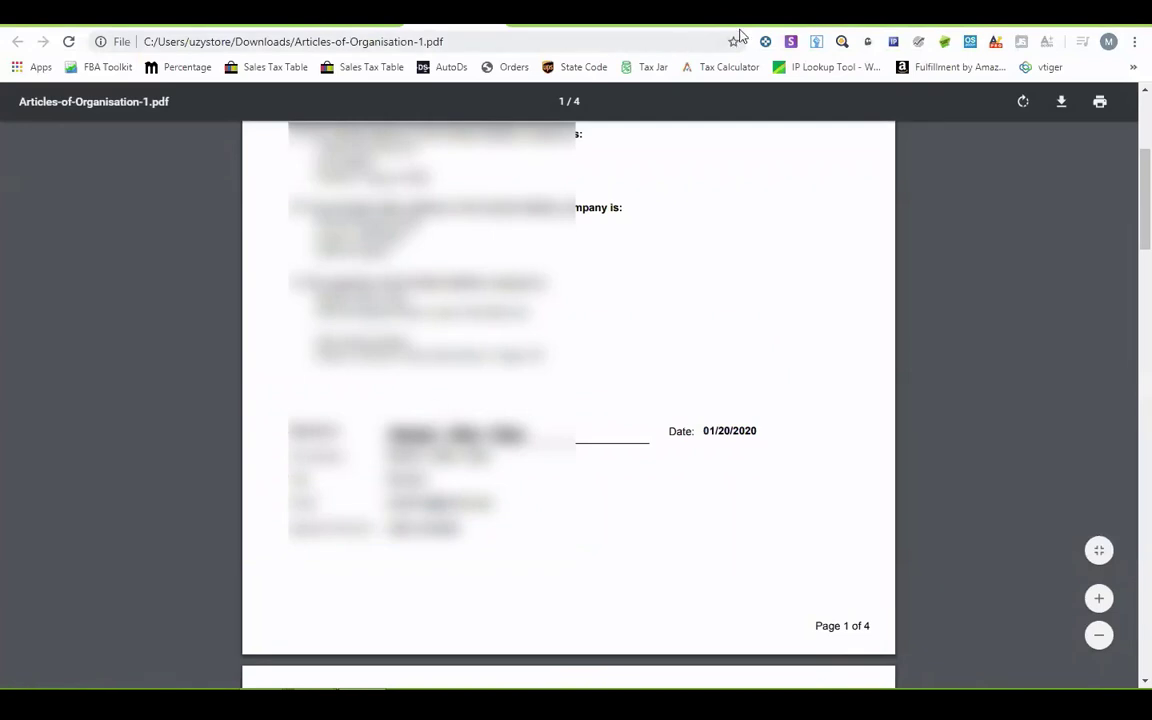
key(ctrl+w)
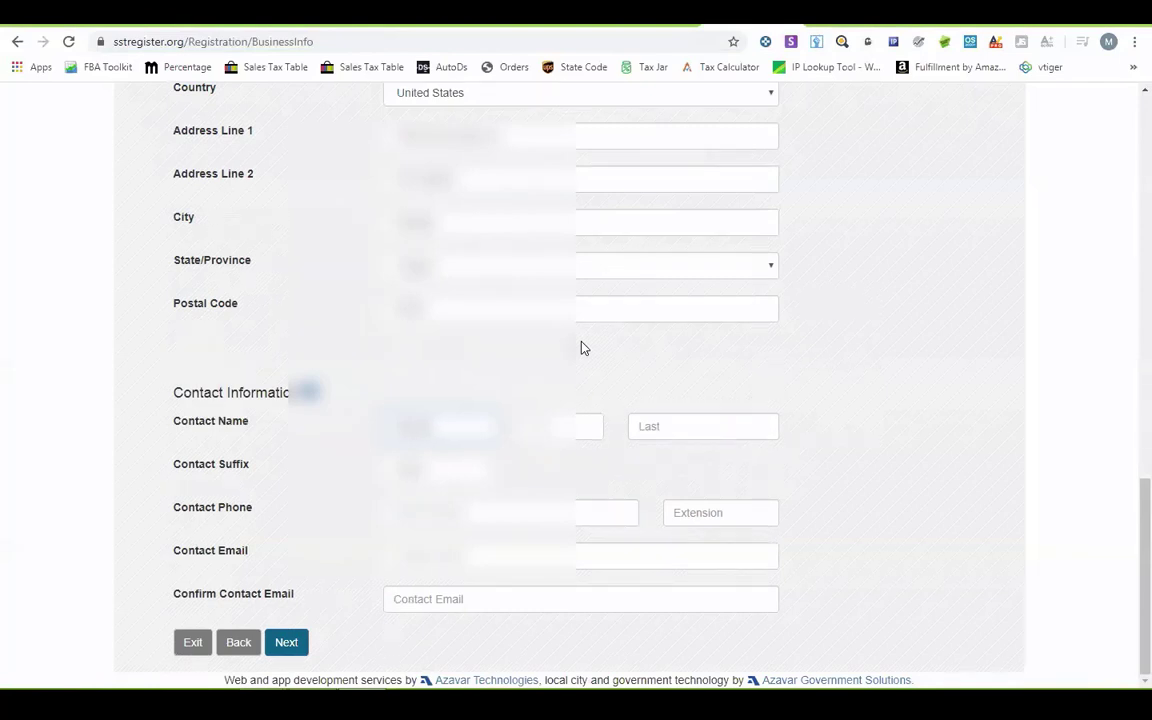
- Enter the contact's last and first names, leaving the Contact Suffix unchanged
key(Tab)
key(Tab)
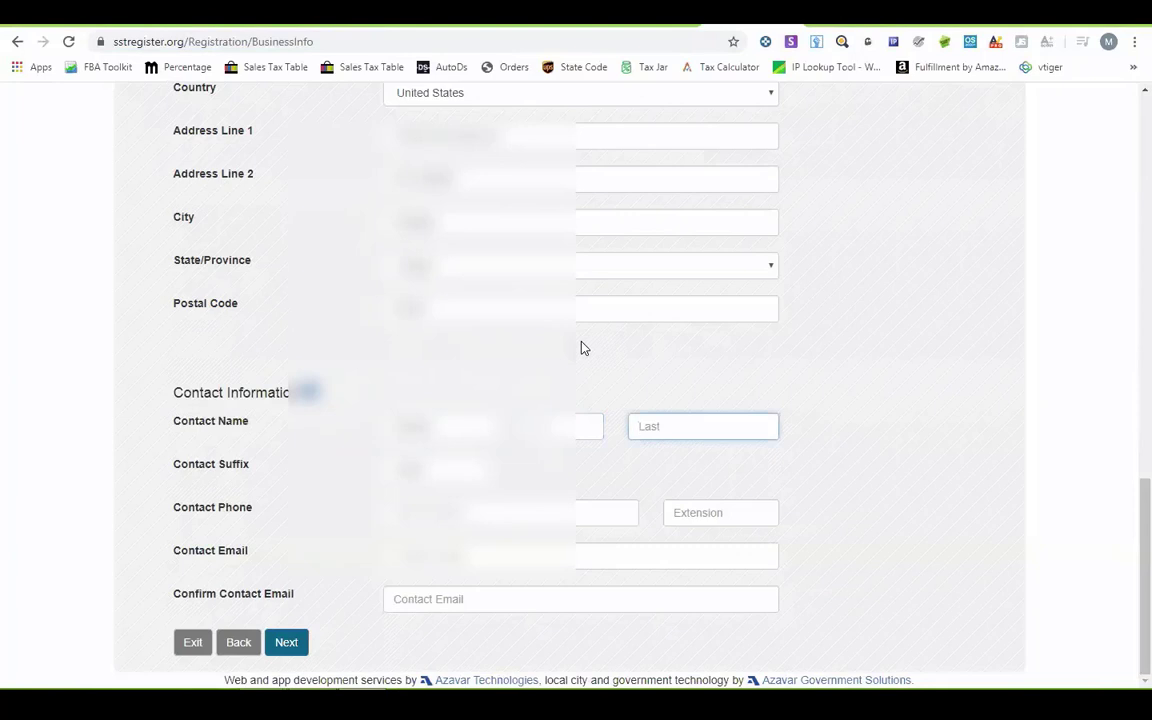
text(A)
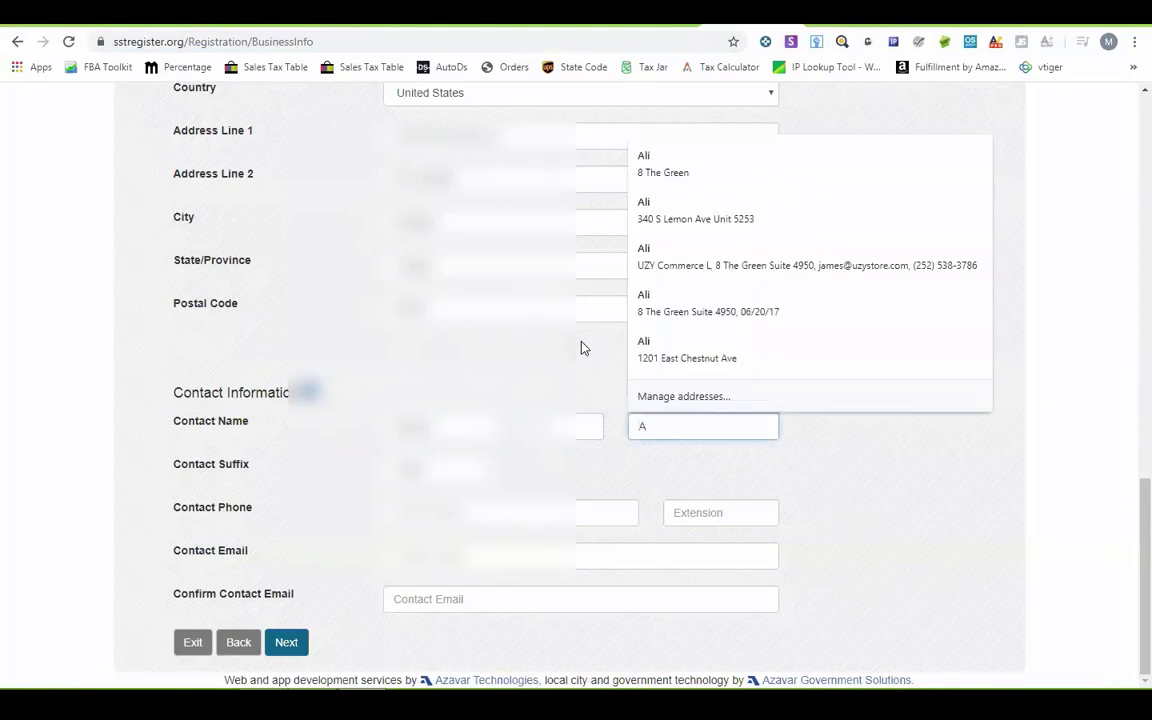
key(BackSpace)
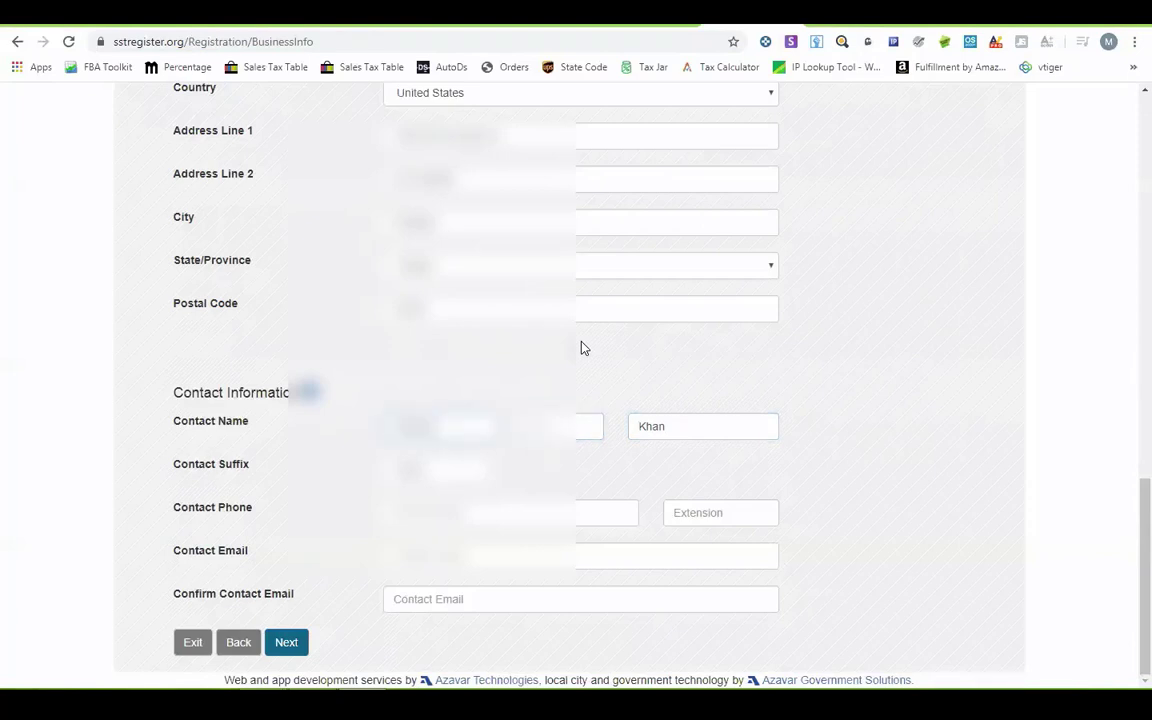
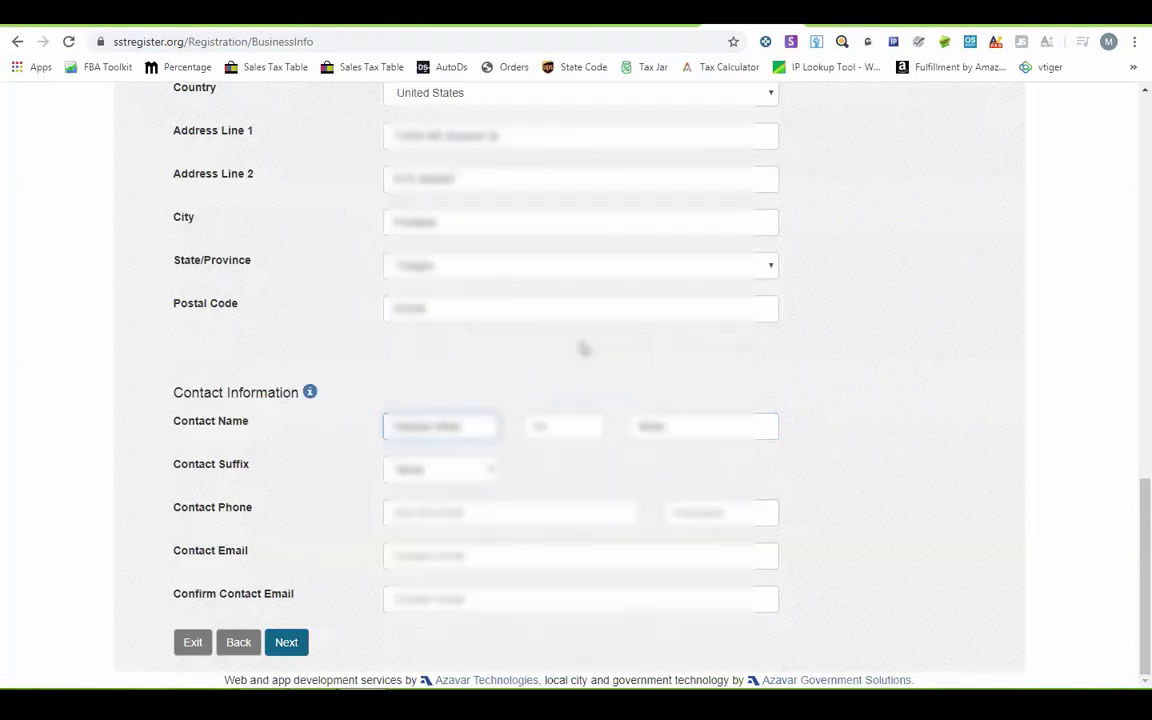
click(437, 471)
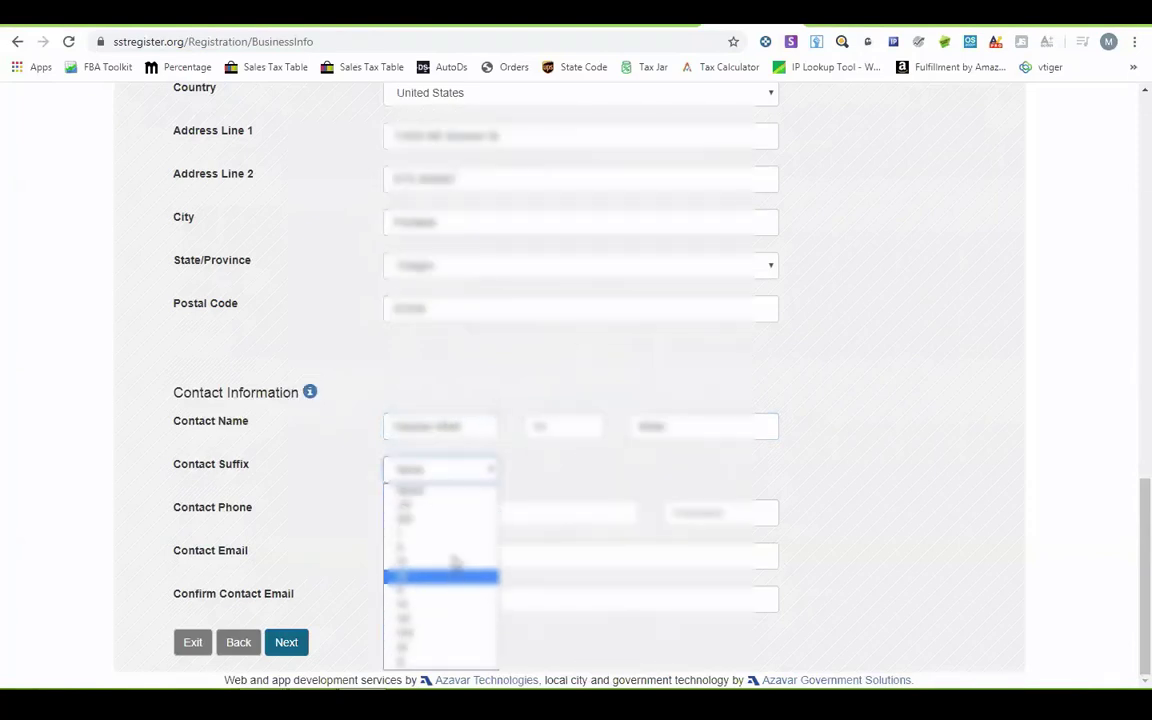
click(232, 505)
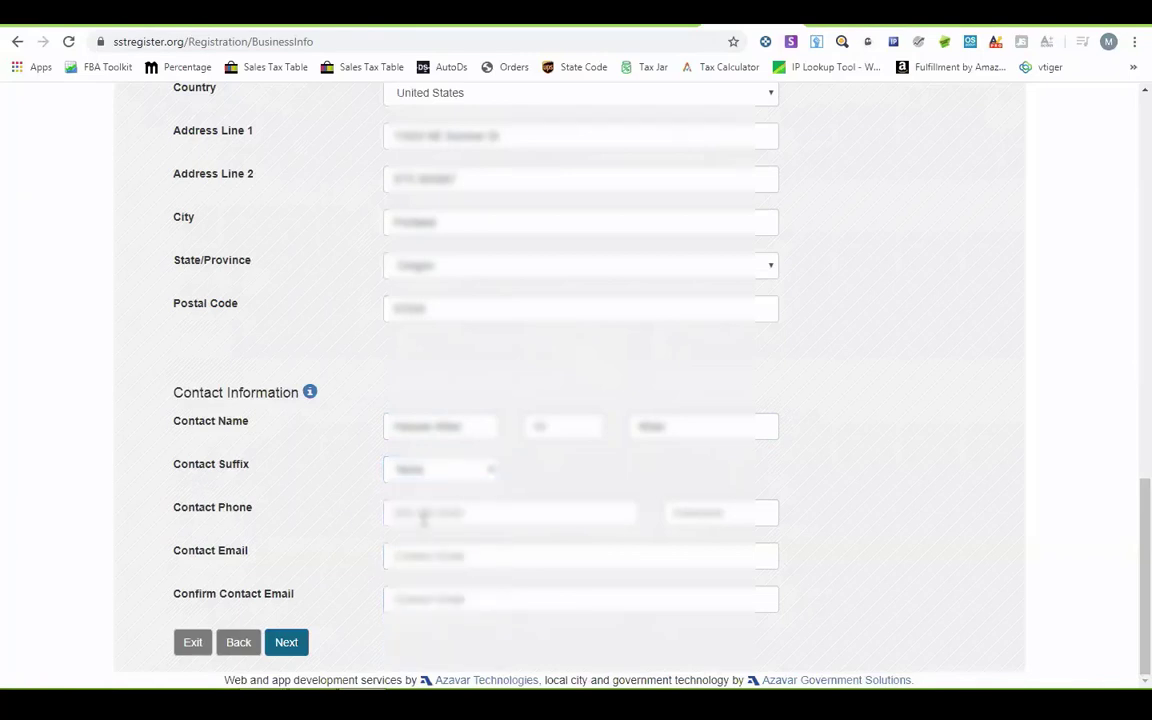
scroll(424, 517, up, 8)
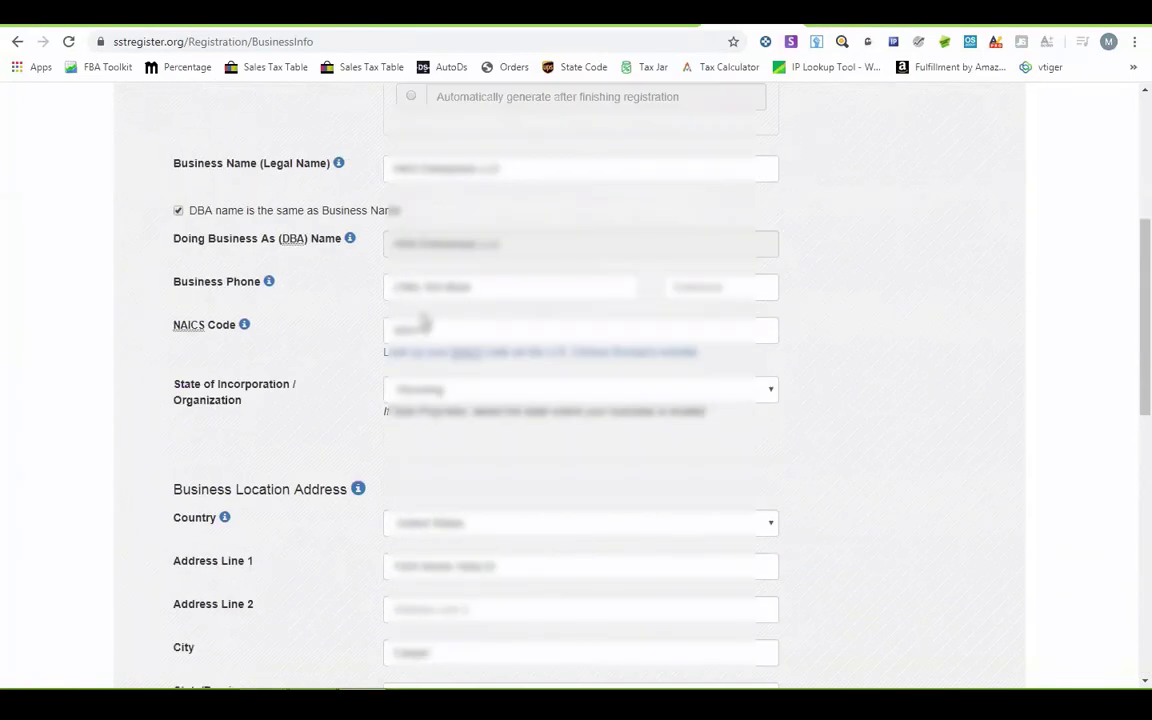
- Fill Contact Phone with the business phone number
double_click(386, 286)
scroll(313, 407, down, 4)
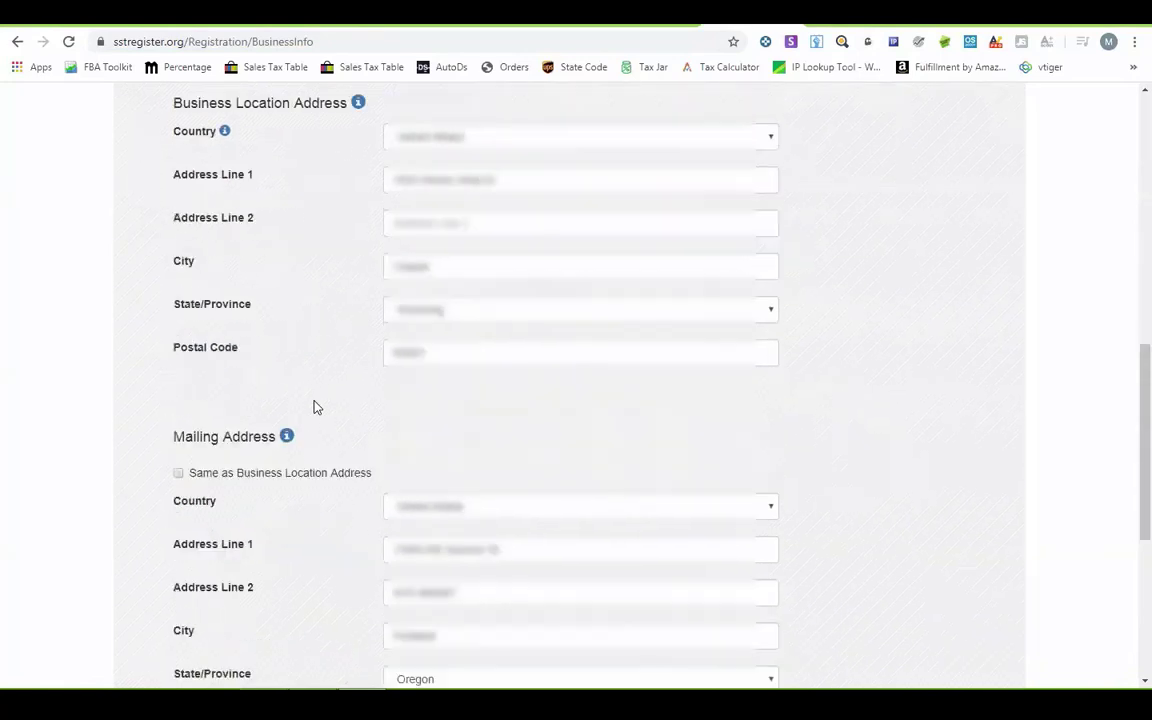
click(461, 511)
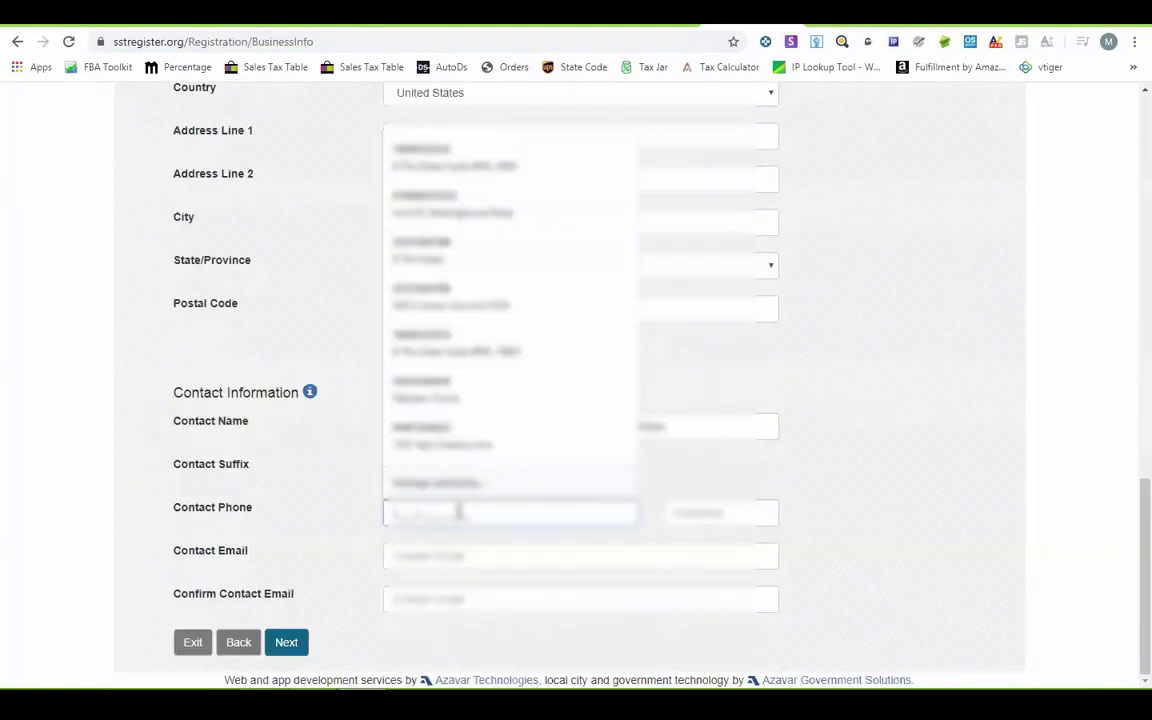
key(Down)
key(Return)
- Paste the notes' e-mail address into Contact Email and Confirm Contact Email, then continue
click(459, 555)
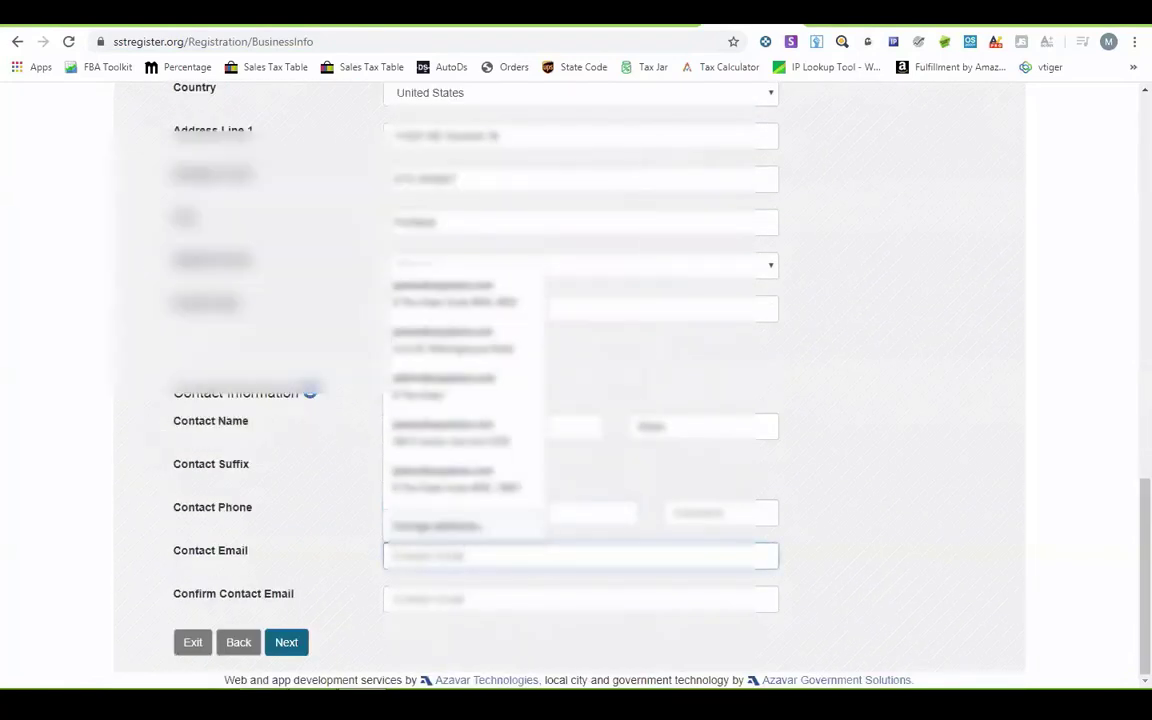
key(alt+Tab)
triple_click(165, 305)
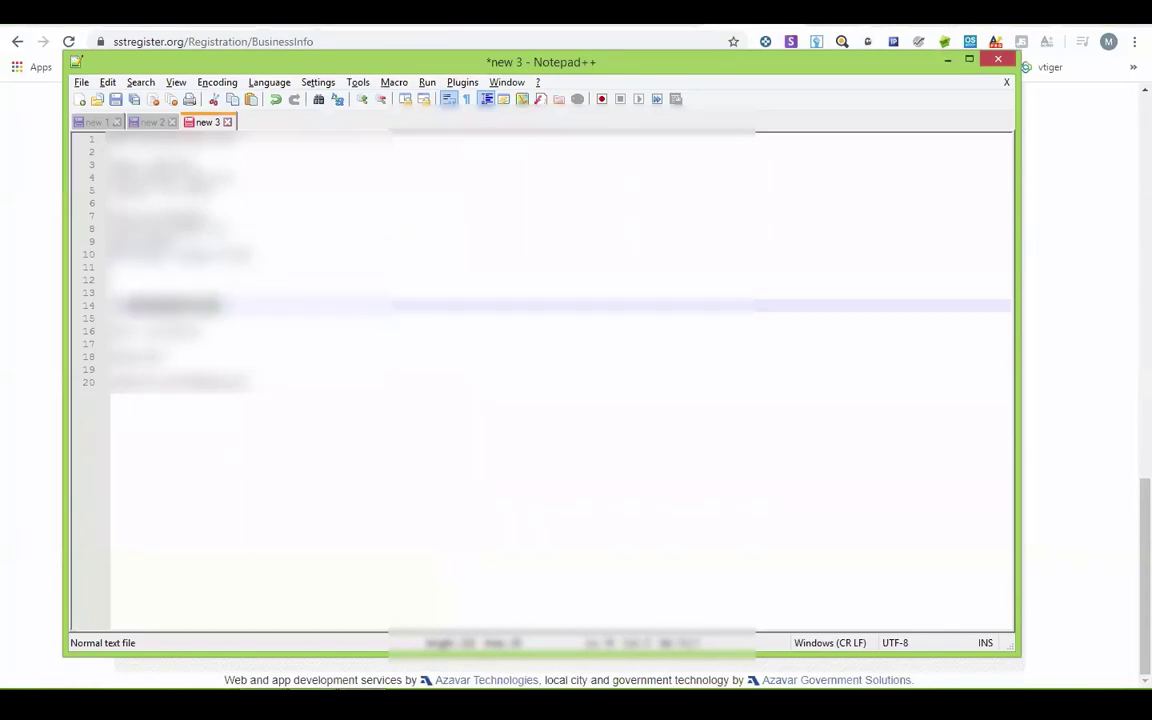
key(alt+Tab)
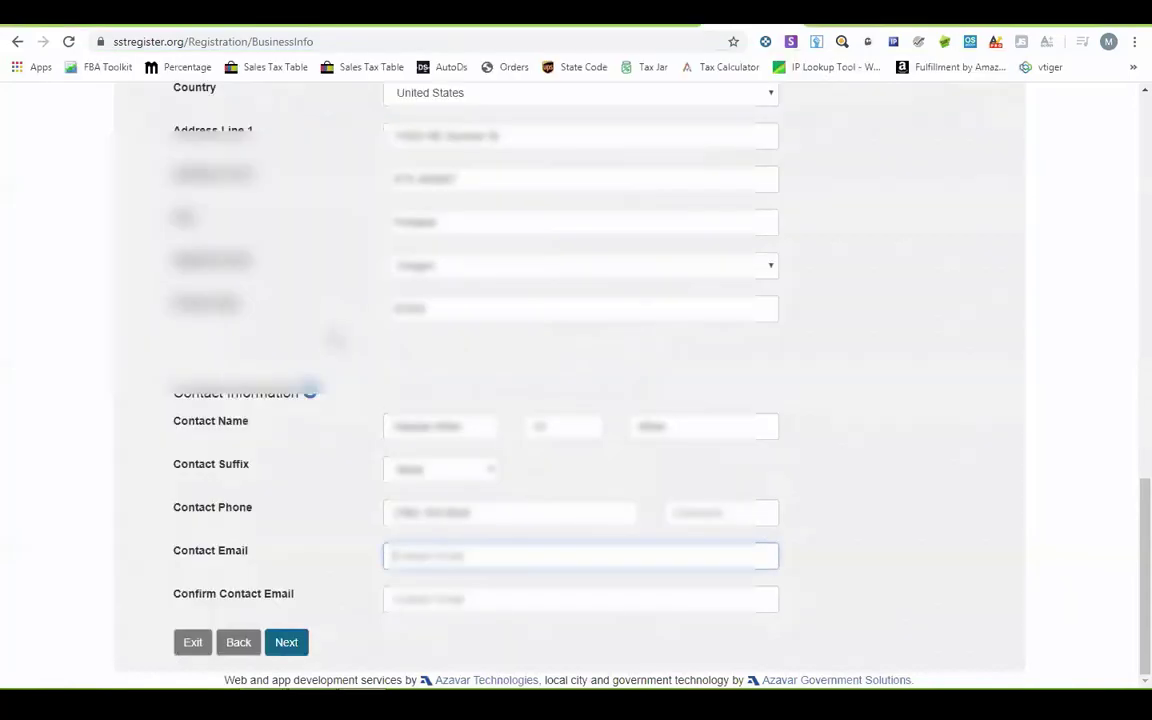
key(ctrl+v)
key(Tab)
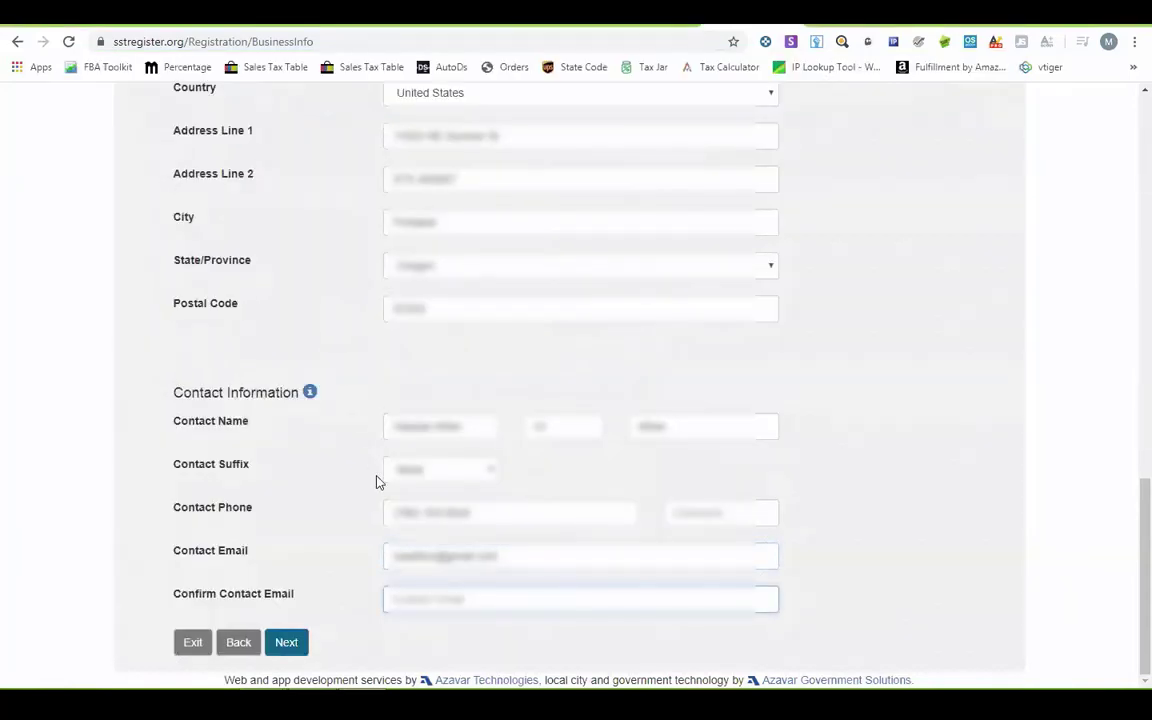
key(ctrl+v)
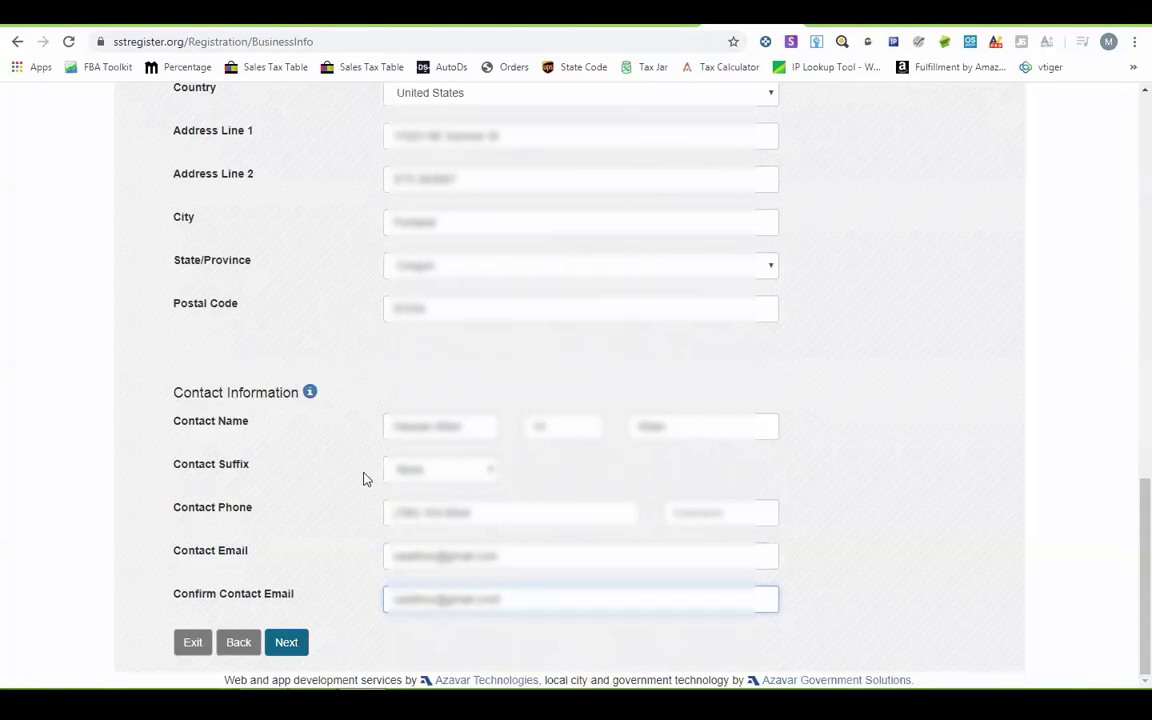
click(287, 643)
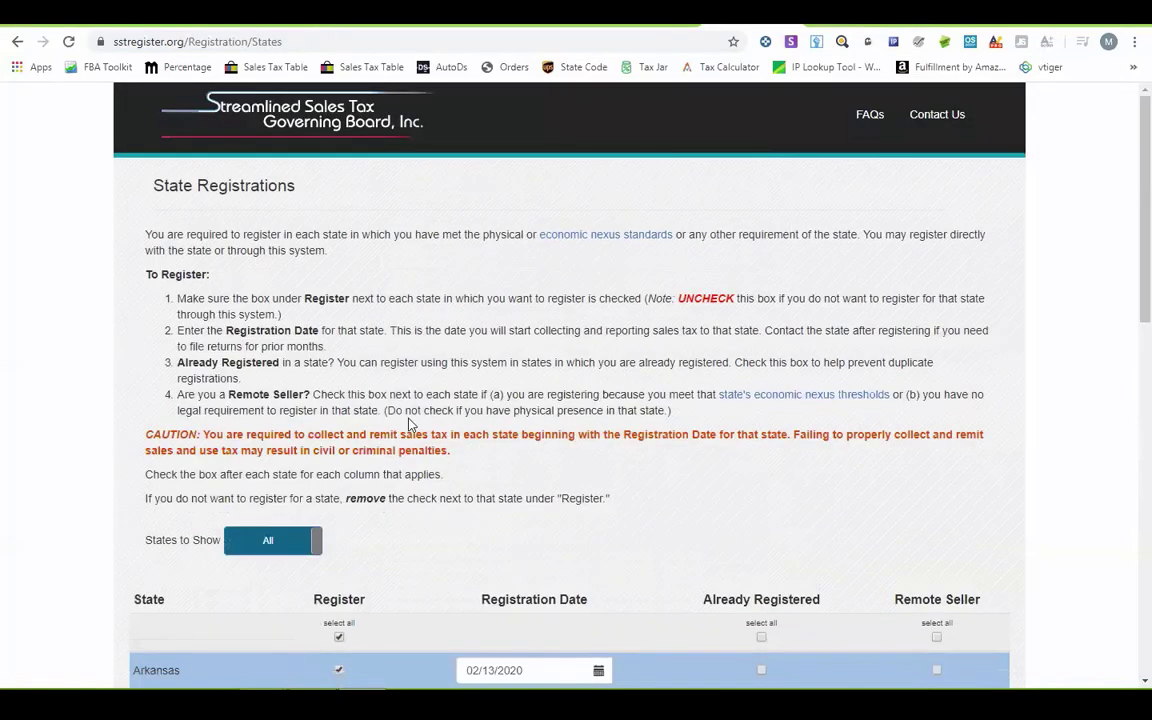
- Clear the Register select-all box and toggle the States filter to Show and back to All
scroll(291, 400, down, 2)
scroll(473, 429, down, 3)
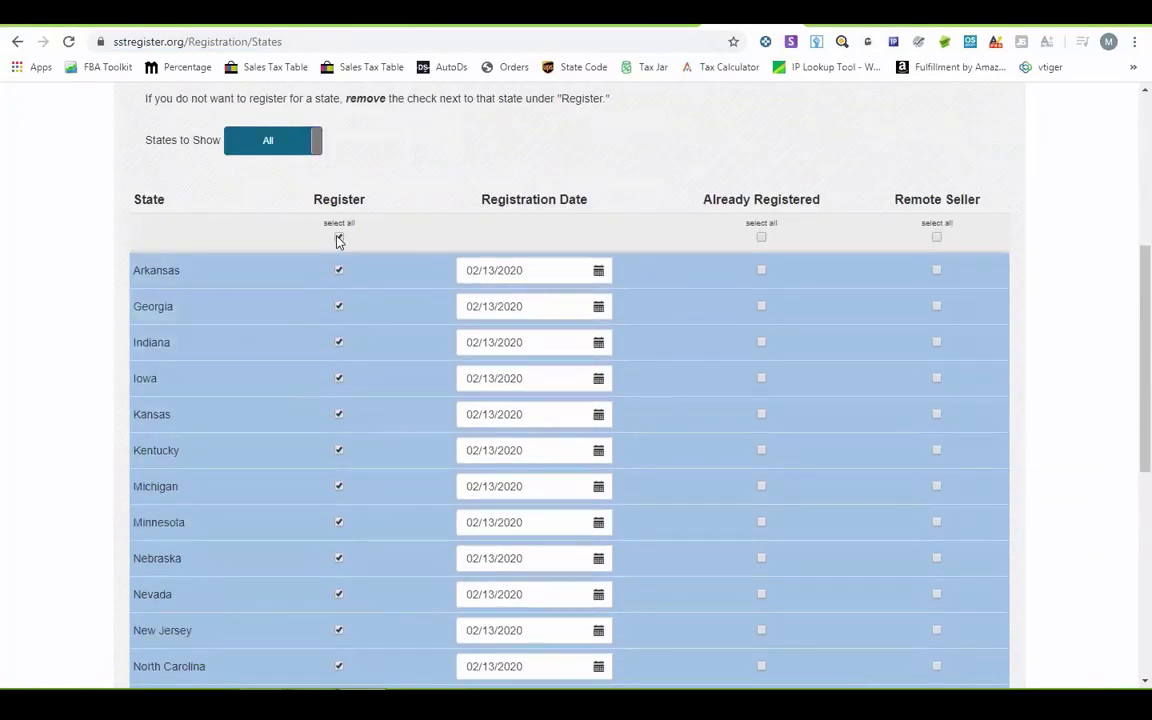
scroll(350, 375, down, 4)
scroll(348, 386, up, 5)
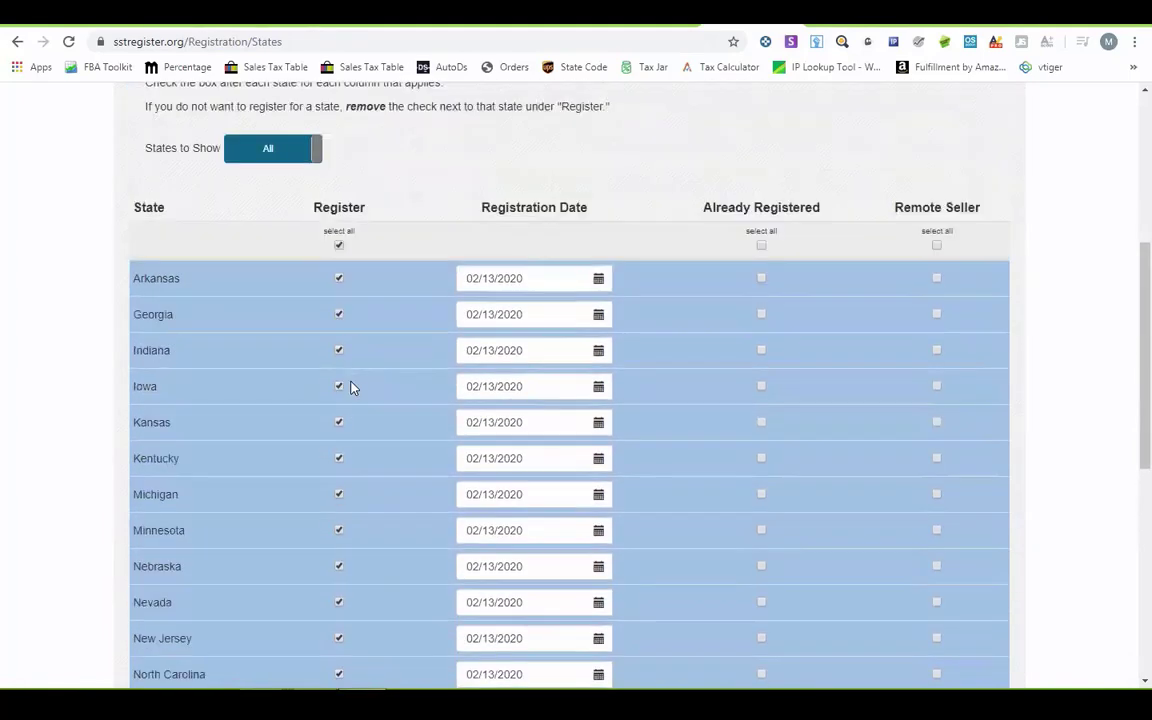
click(339, 317)
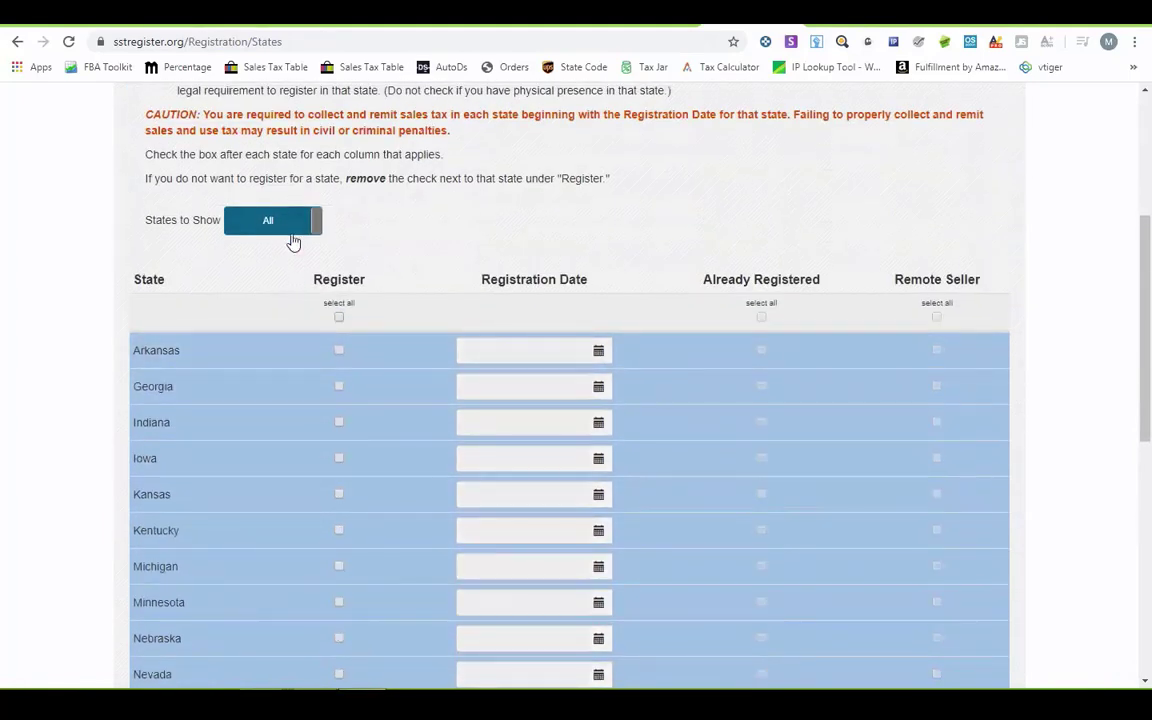
click(293, 224)
click(266, 472)
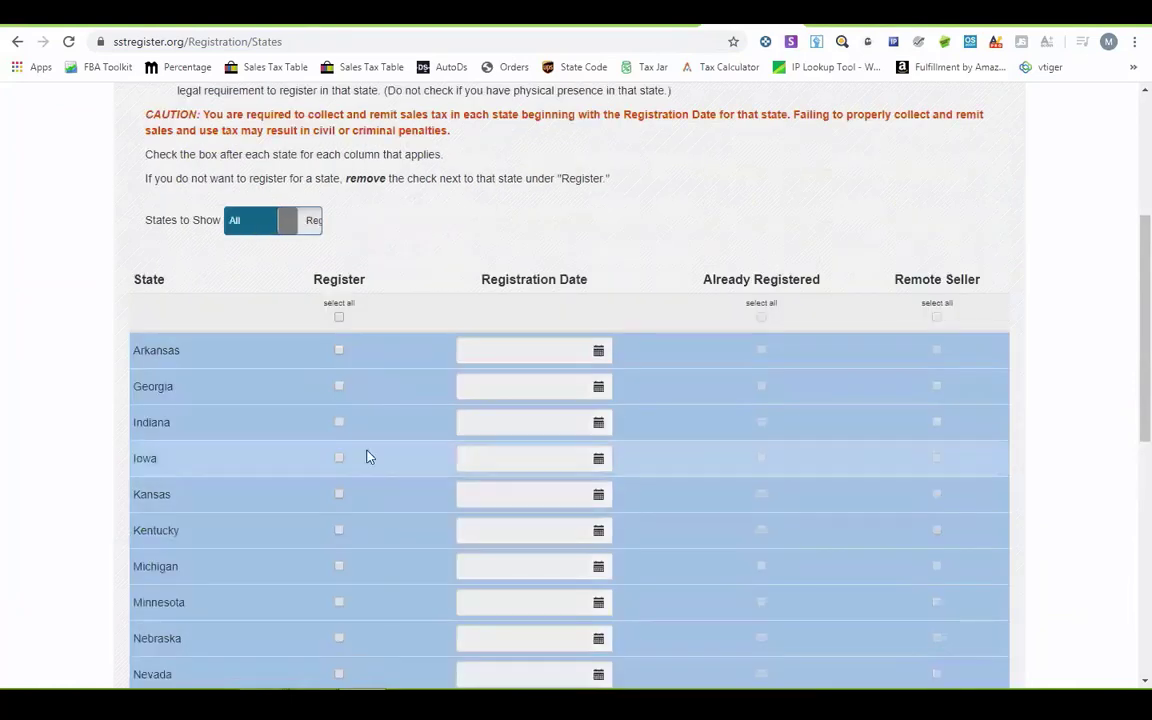
- Search the page for 'wyo' to bring the Wyoming row into view
key(ctrl+f)
text(wyo)
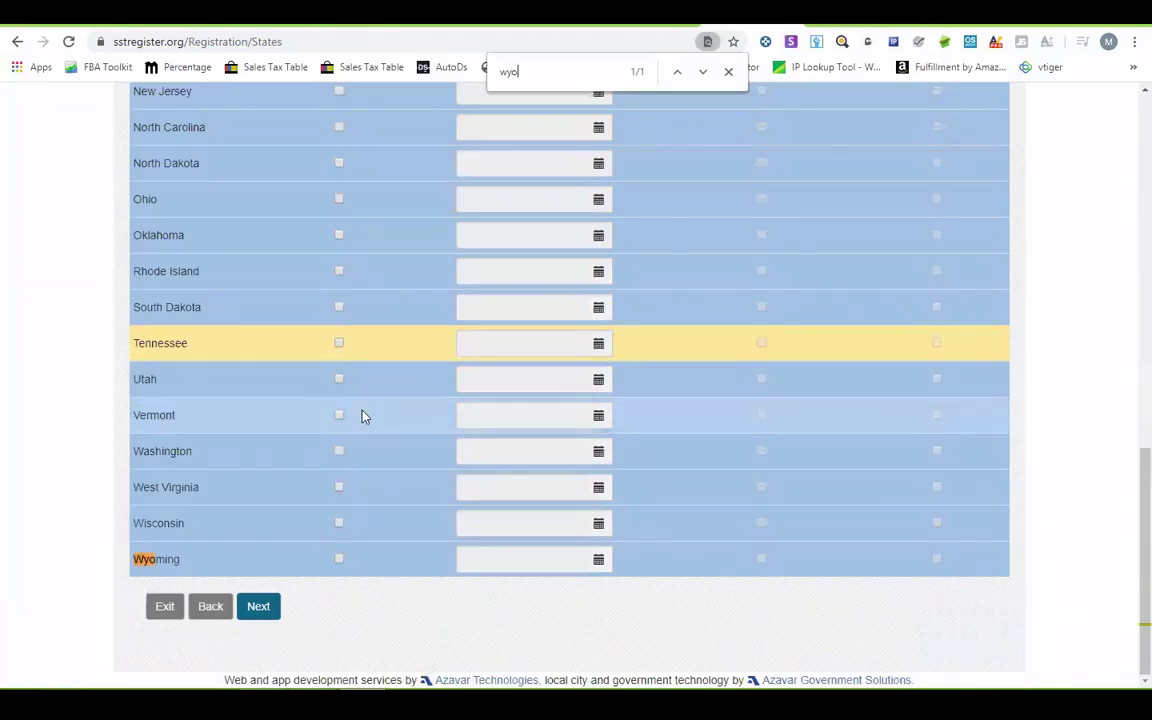
key(Escape)
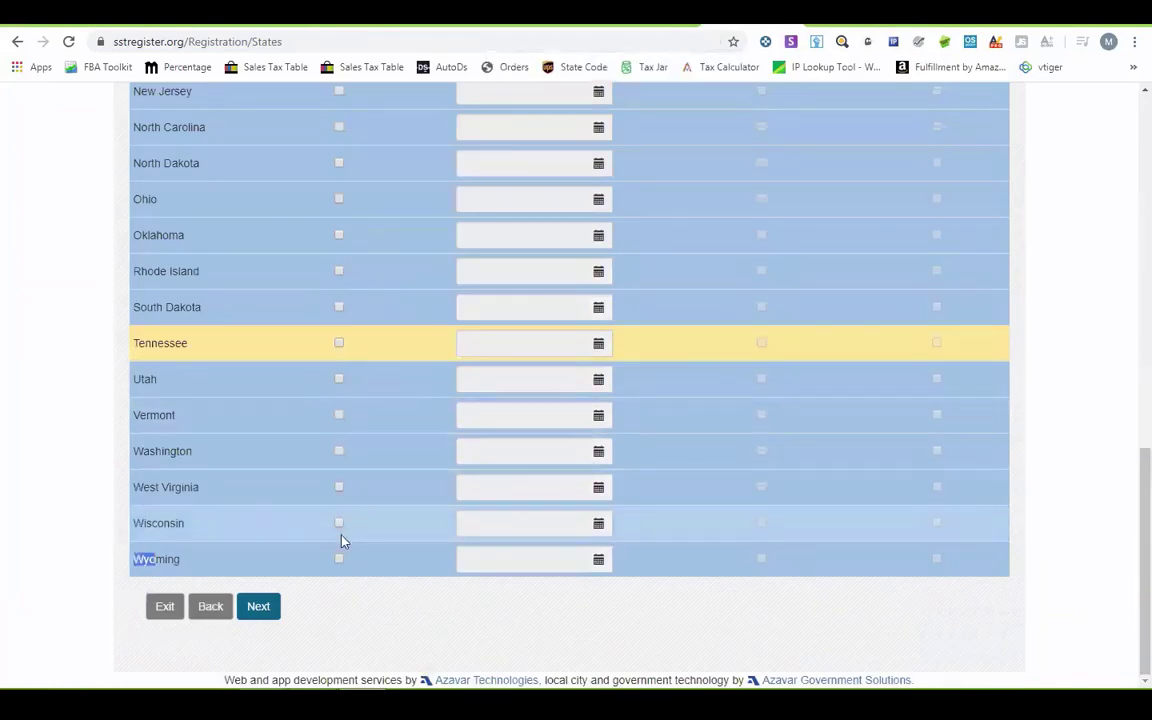
- Check Register and Remote Seller for Wyoming and set its registration date to 03/01/2020
click(339, 560)
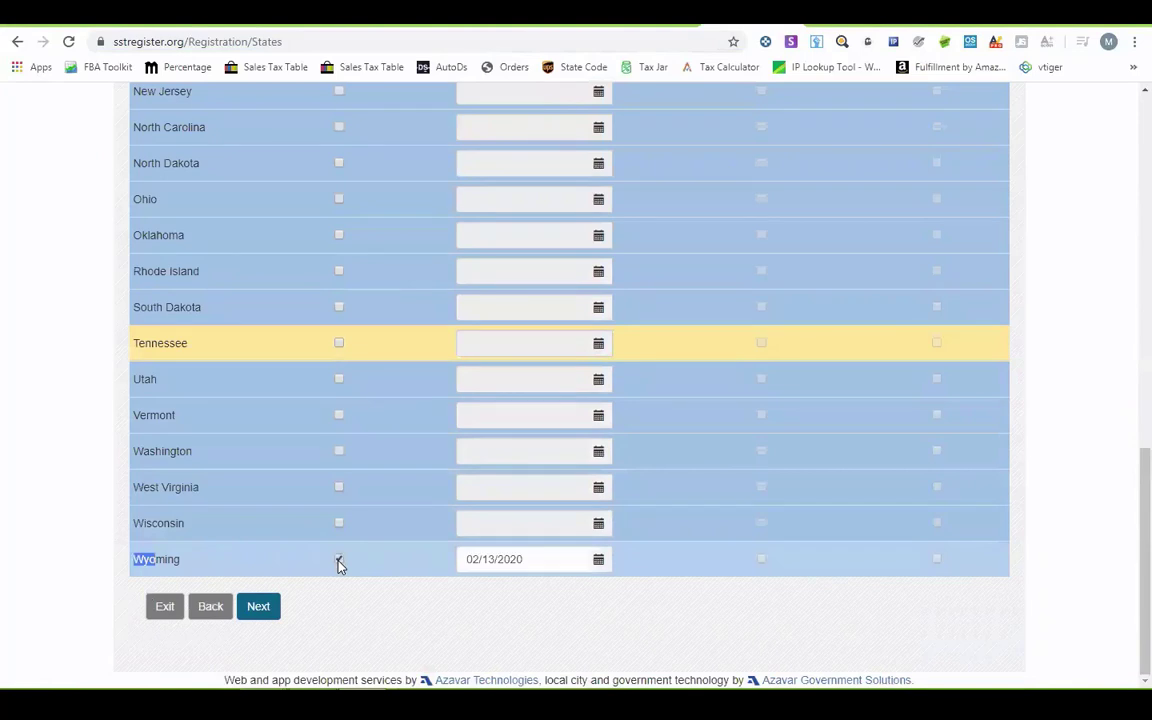
click(938, 560)
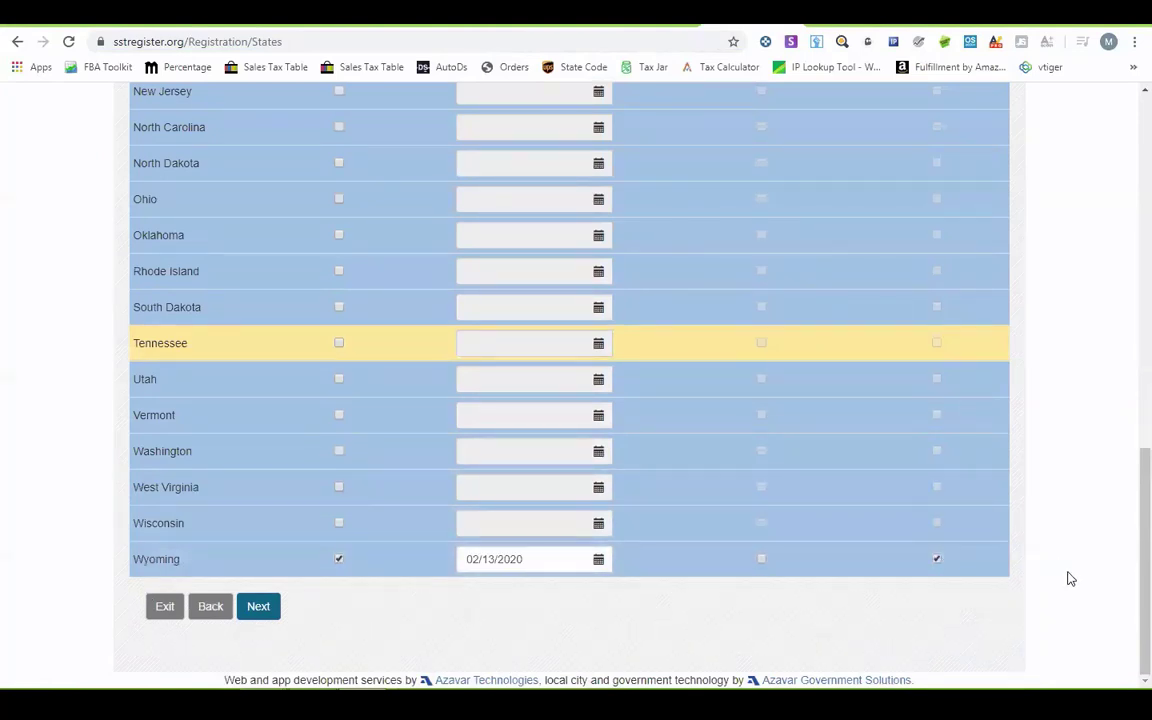
mouse_move(1127, 586)
mouse_down()
mouse_move(1127, 314)
mouse_move(1130, 599)
mouse_up()
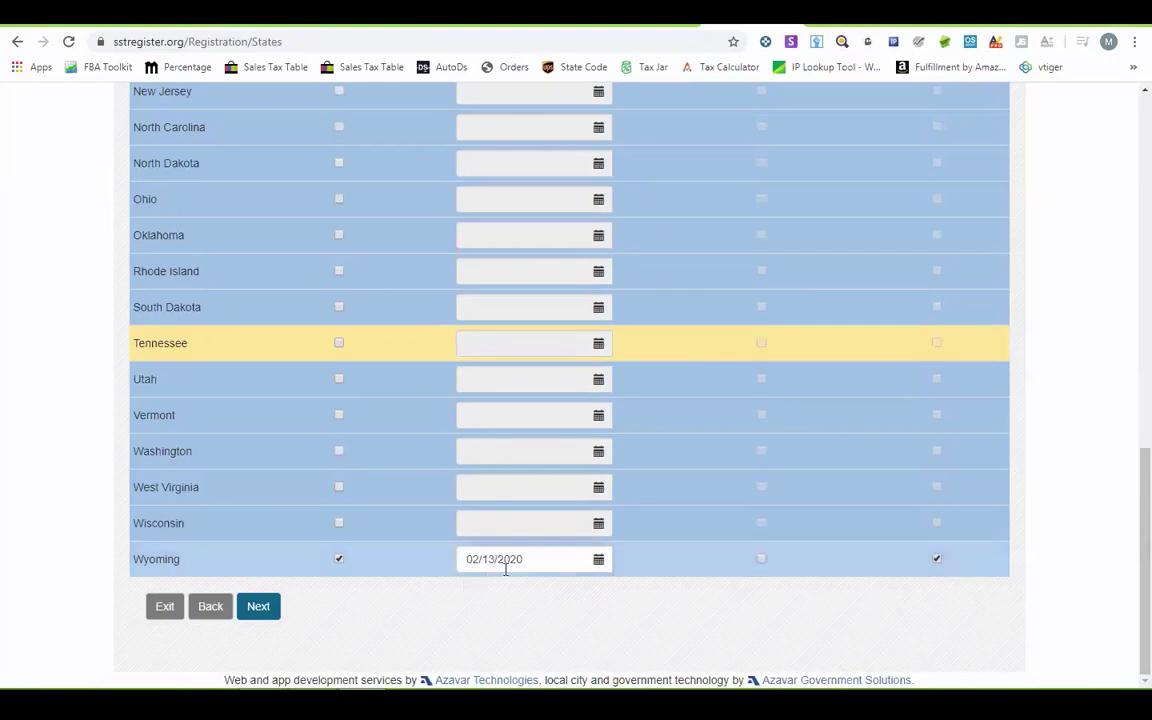
click(598, 559)
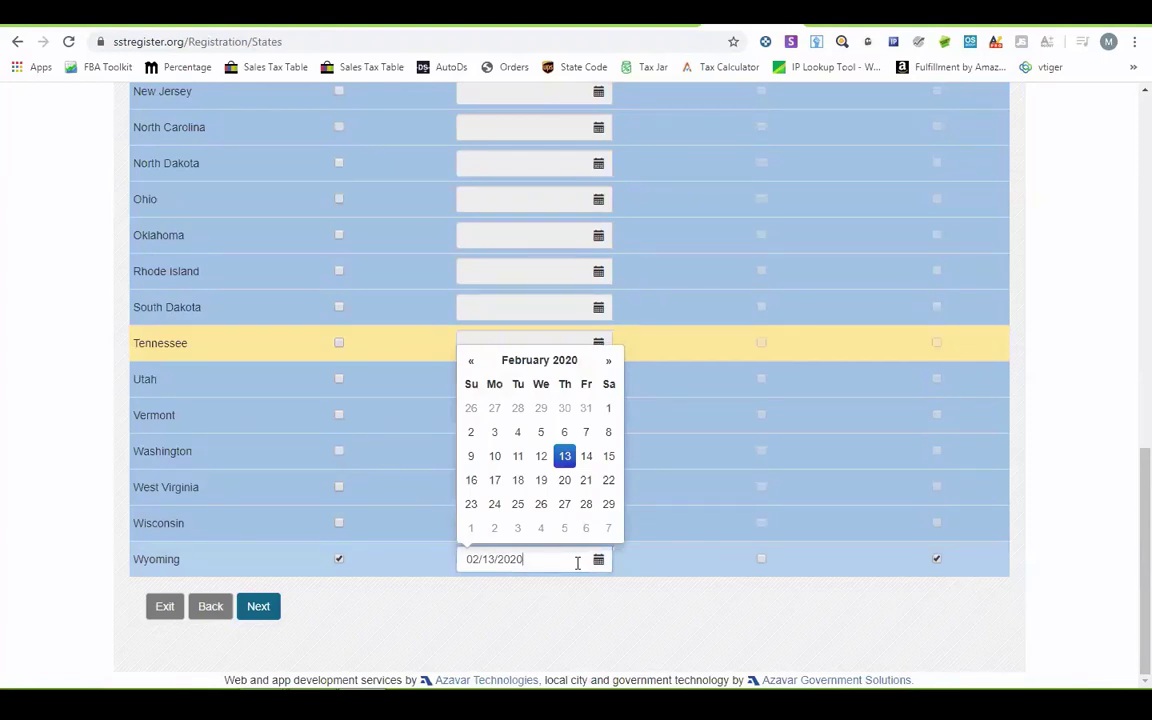
click(470, 530)
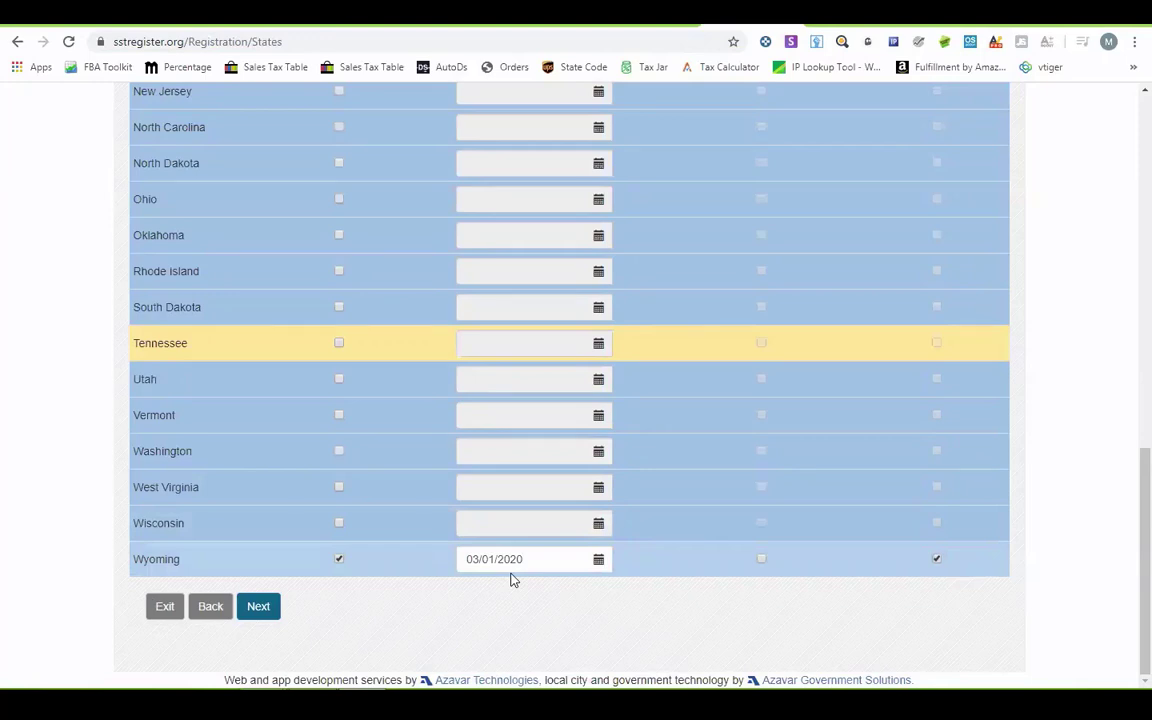
scroll(510, 580, up, 8)
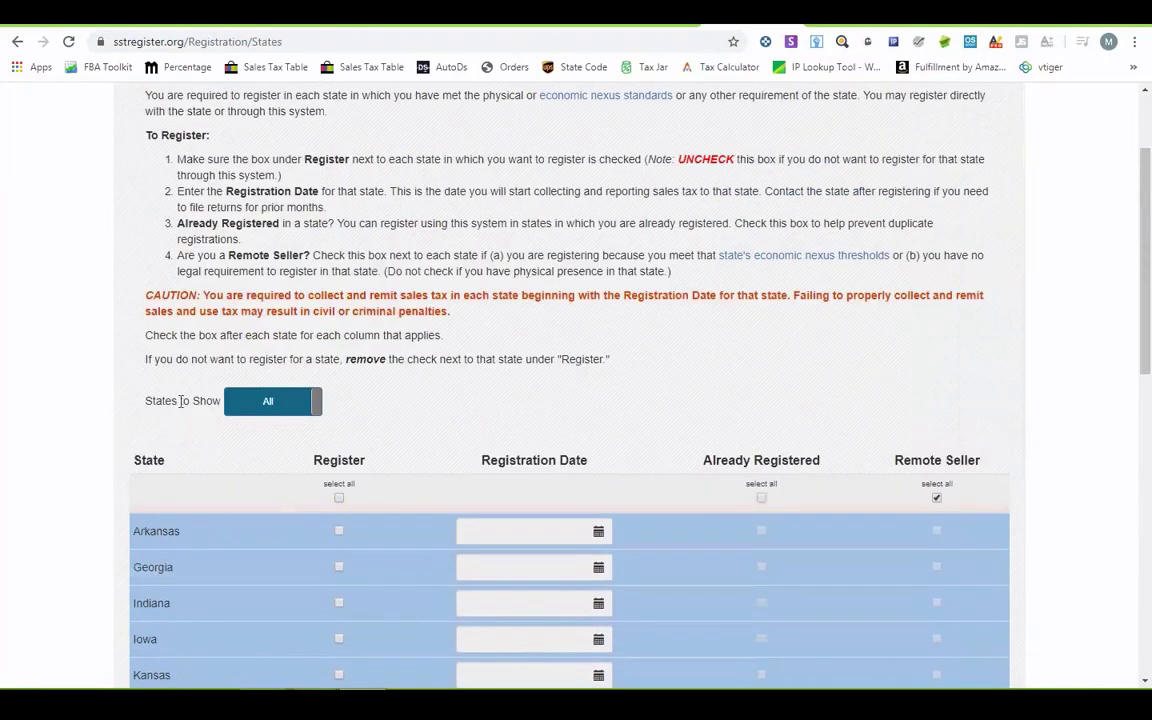